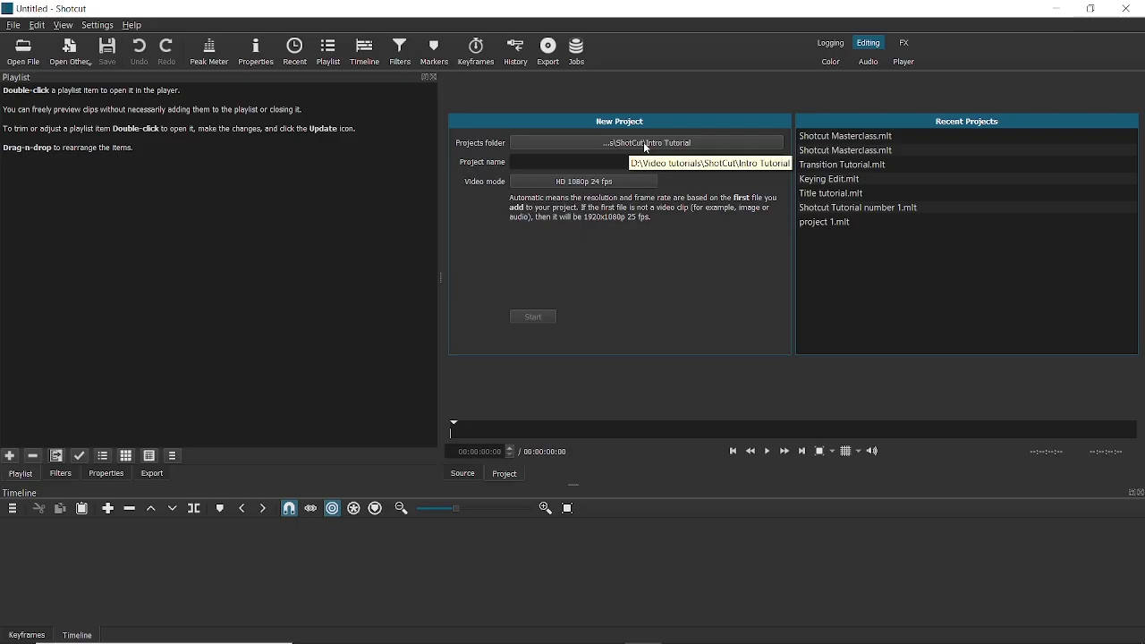
# Step: Set the projects folder to Shotcut Masterclass inside Intro Tutorial and name the project Masterclass Shotcut
pyautogui.click(648, 145)
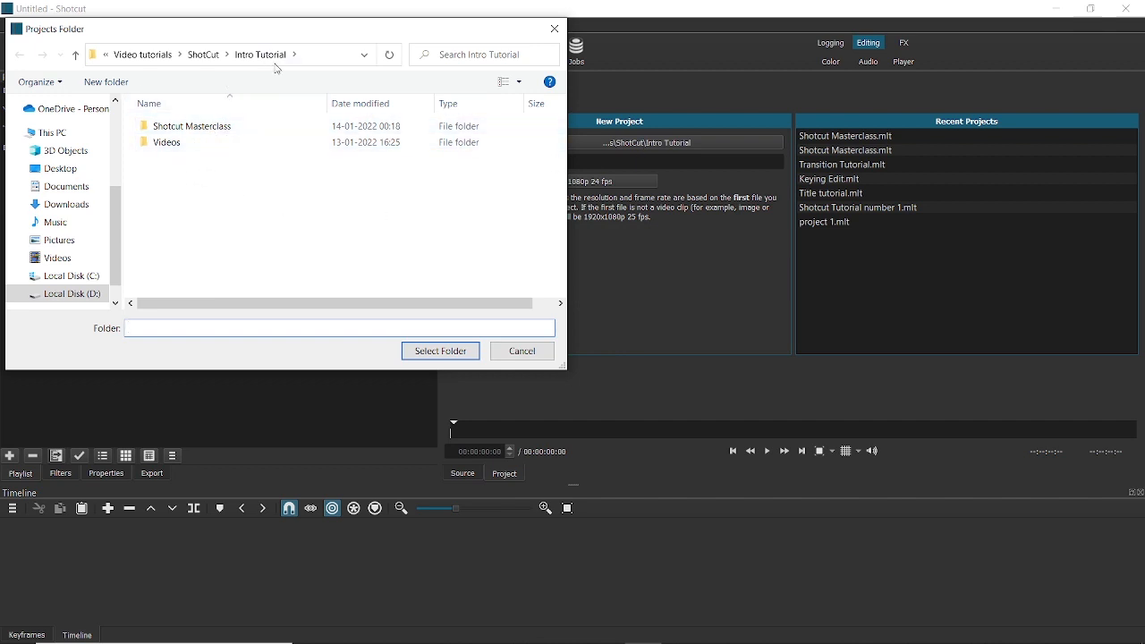
pyautogui.doubleClick(199, 134)
pyautogui.click(440, 351)
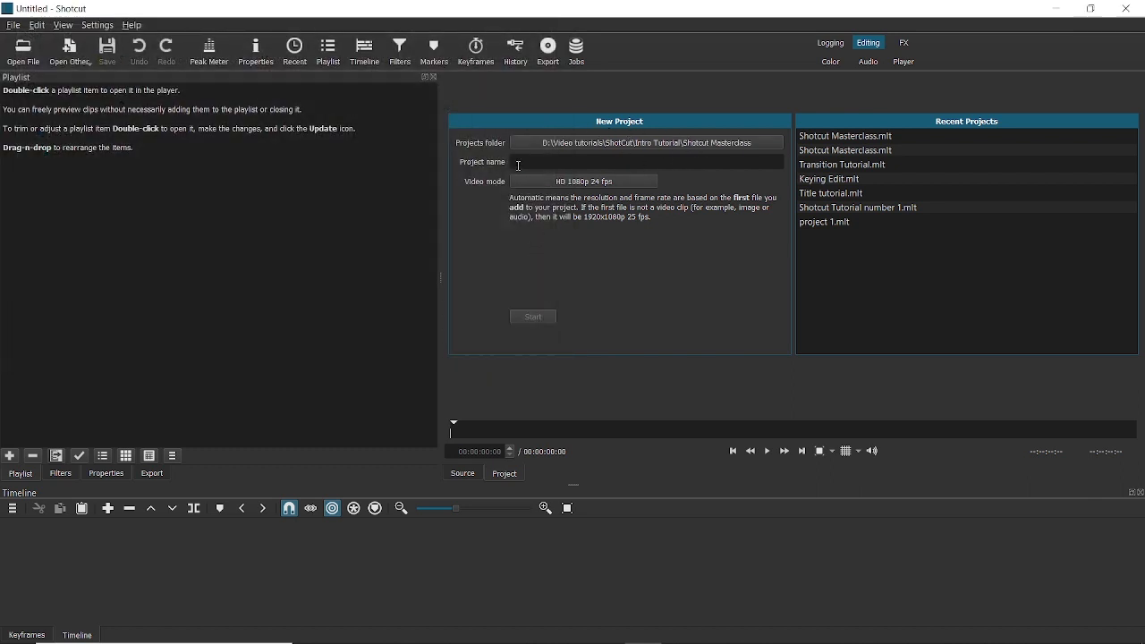
pyautogui.click(555, 165)
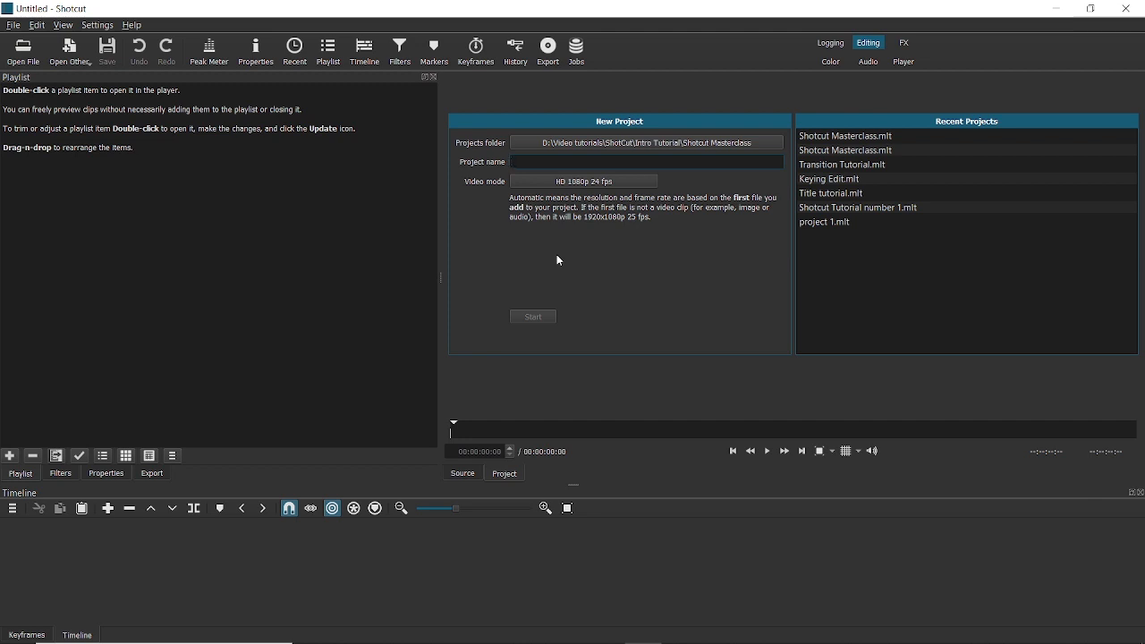
pyautogui.write('Masterclass Shotcut')
# Step: Set the new project's video mode to HD 1080p 24 fps and start the project
pyautogui.click(551, 182)
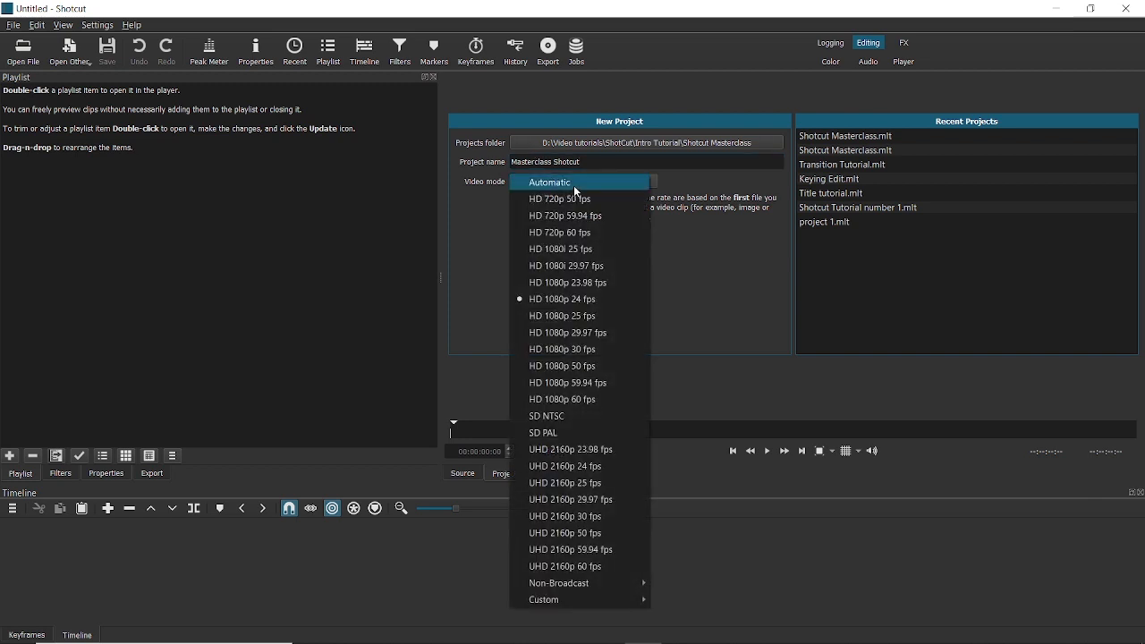
pyautogui.click(575, 184)
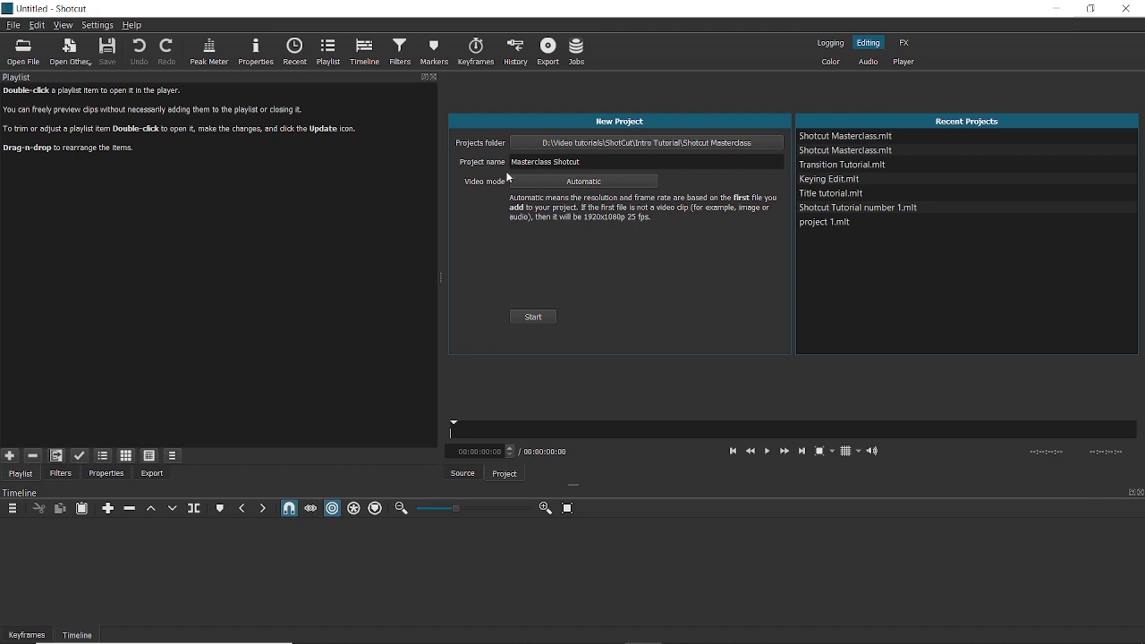
pyautogui.click(588, 183)
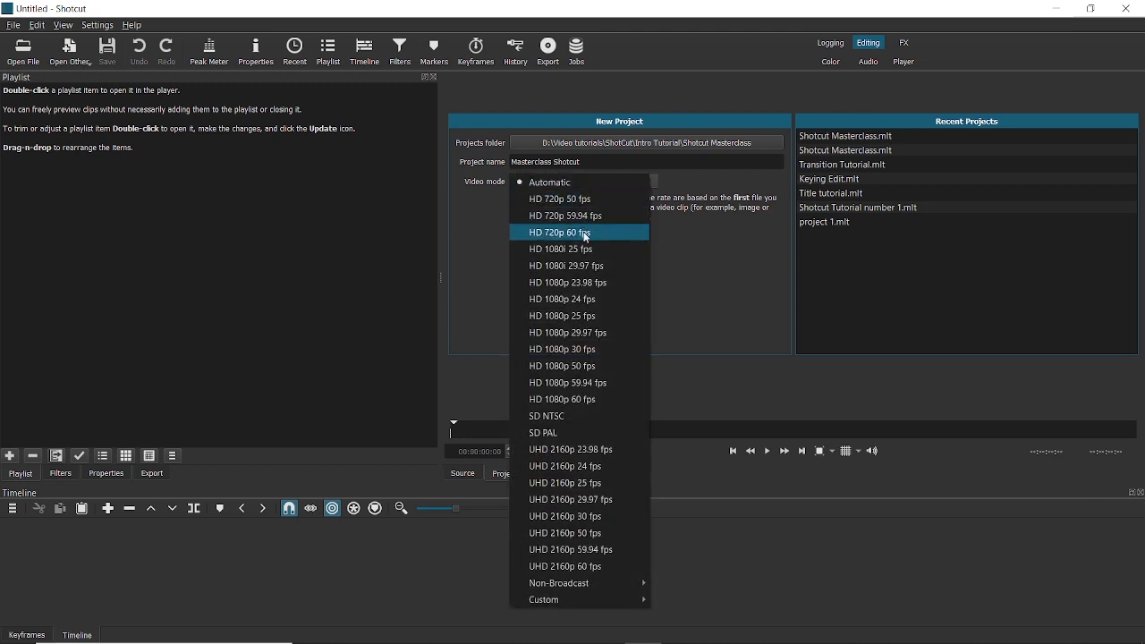
pyautogui.click(590, 300)
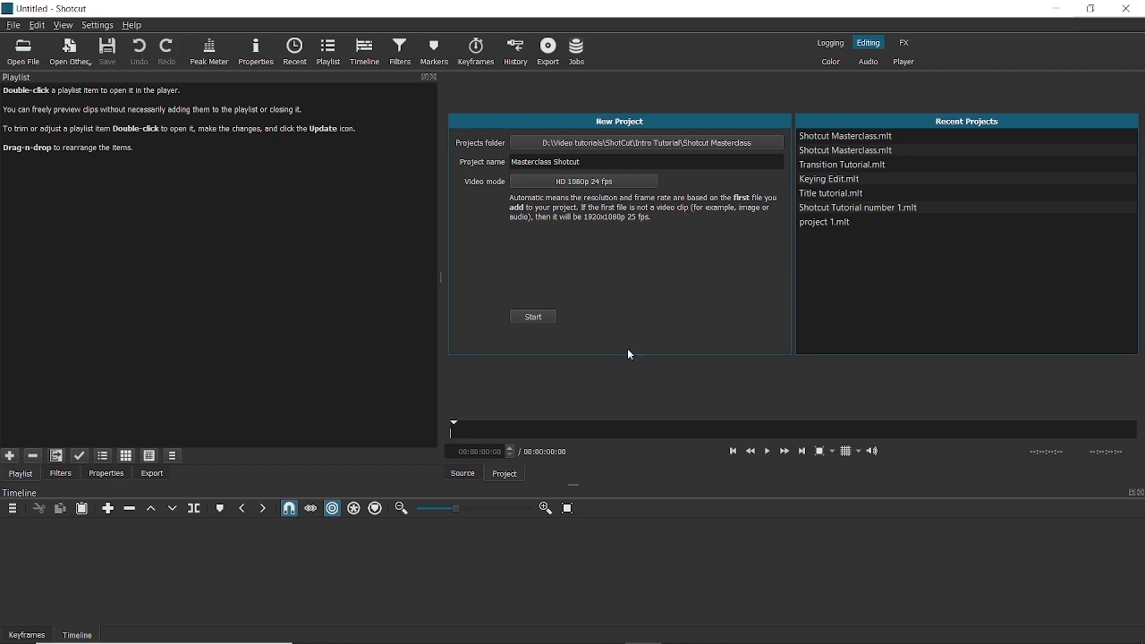
pyautogui.click(534, 318)
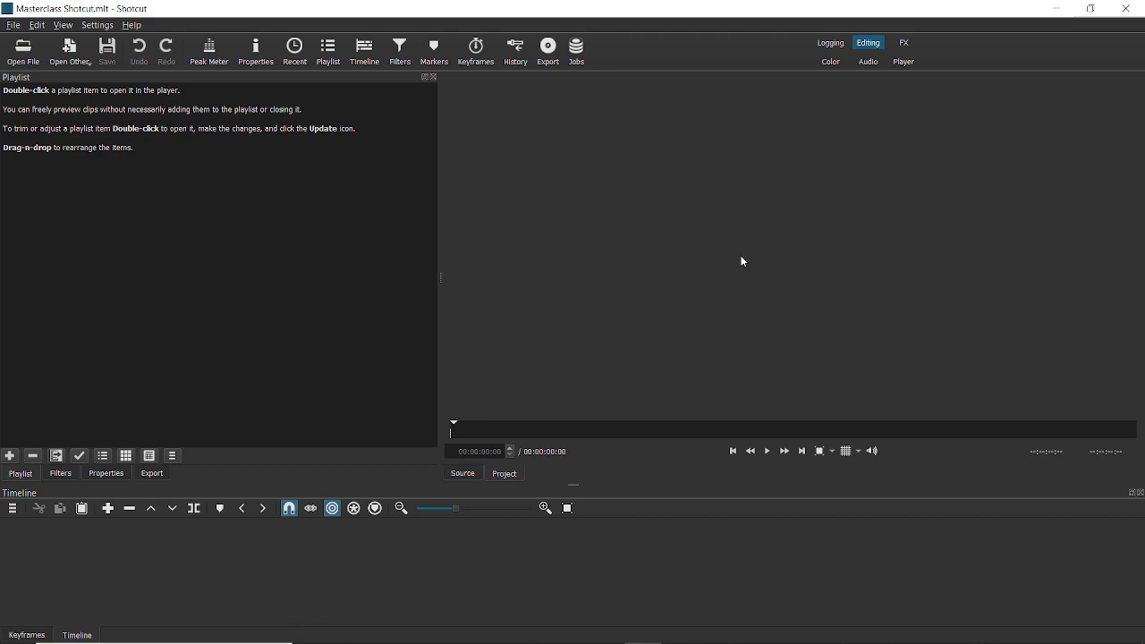
# Step: Switch to the Videos folder in File Explorer and bring its six video clips and the MP3 into Shotcut's playlist
pyautogui.click(1056, 8)
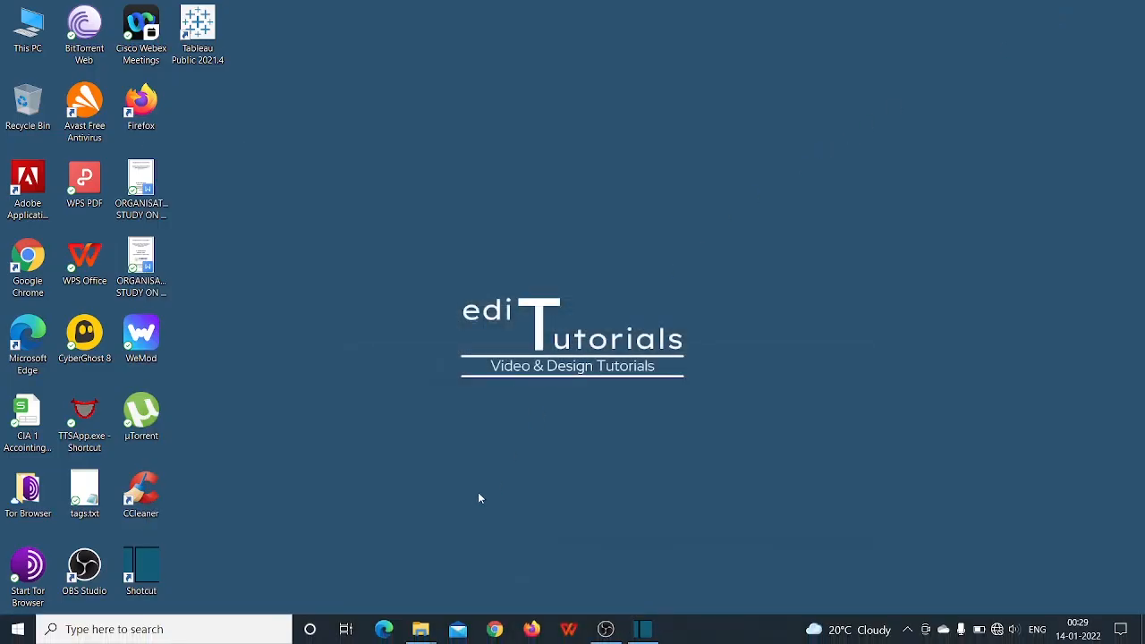
pyautogui.moveTo(405, 615)
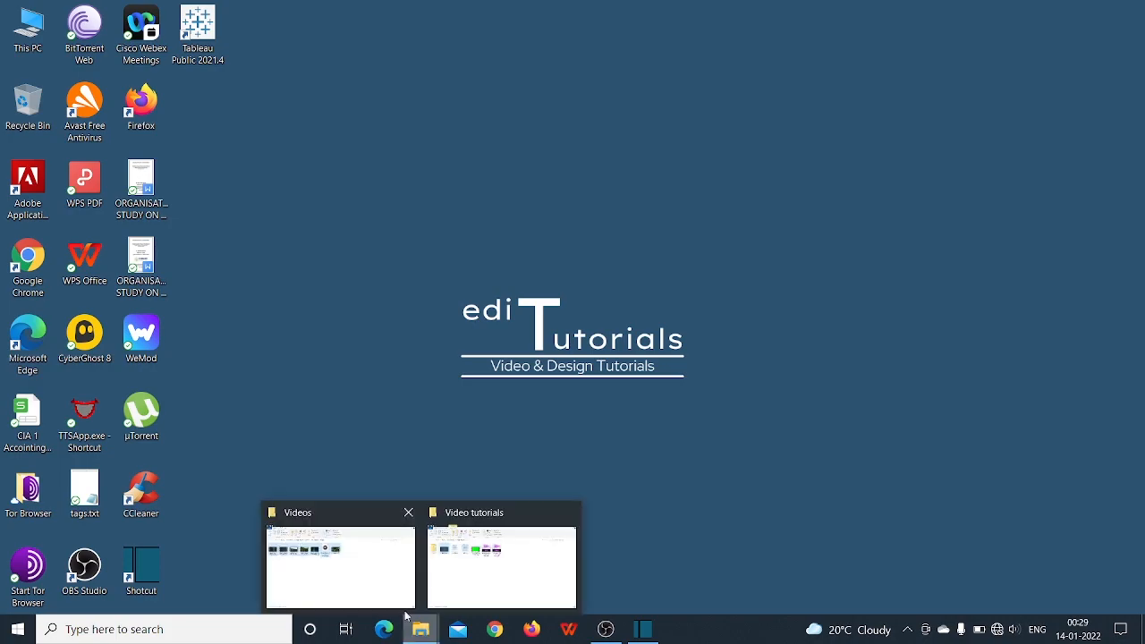
pyautogui.click(358, 587)
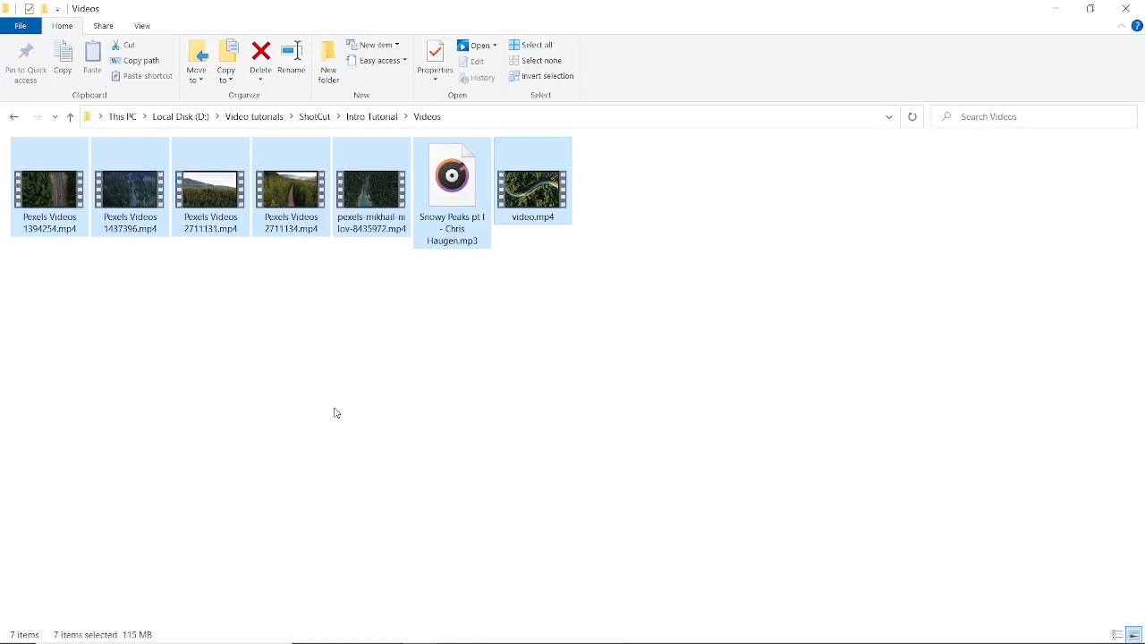
pyautogui.click(554, 335)
pyautogui.moveTo(25, 300); pyautogui.dragTo(222, 283)
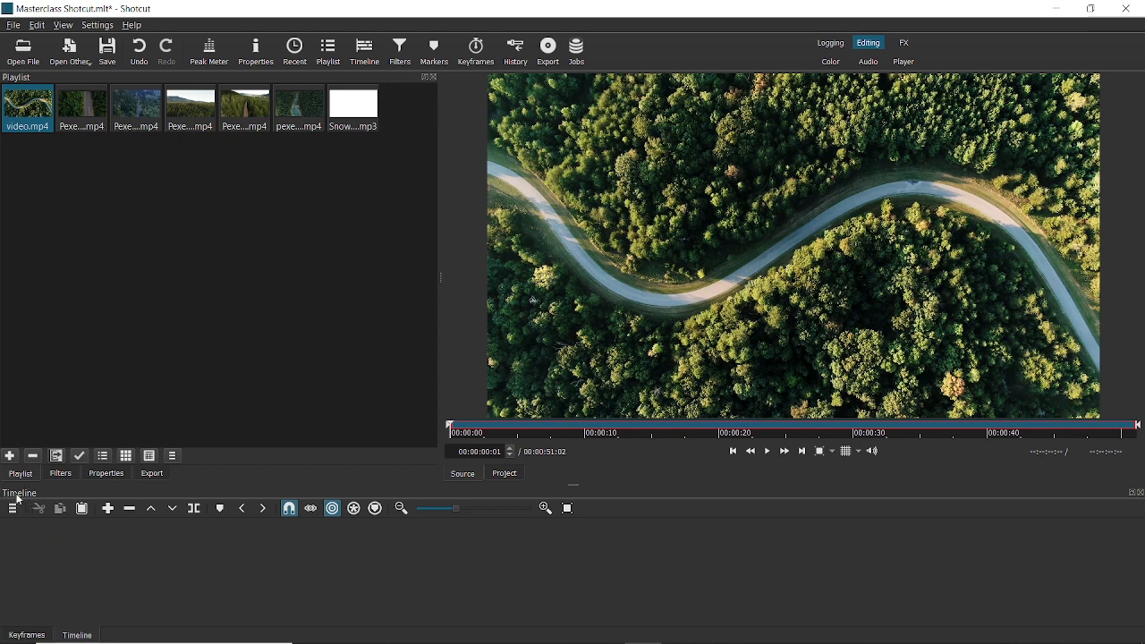
# Step: View the empty keyframes area briefly, return to the timeline, and append video.mp4 as the first clip on a video track
pyautogui.click(30, 638)
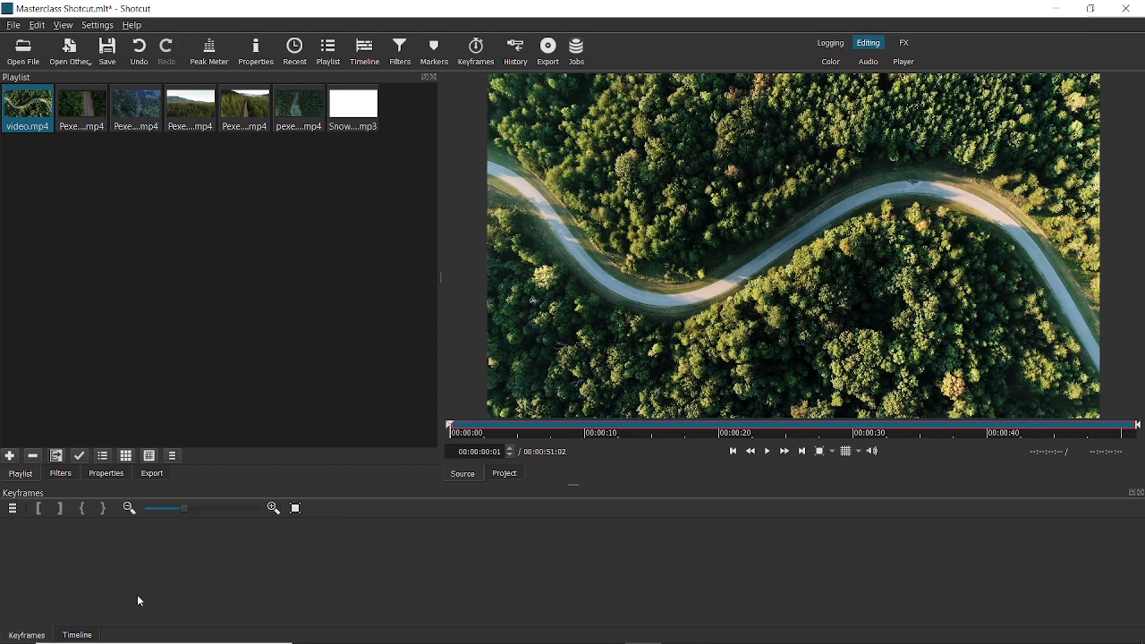
pyautogui.click(77, 635)
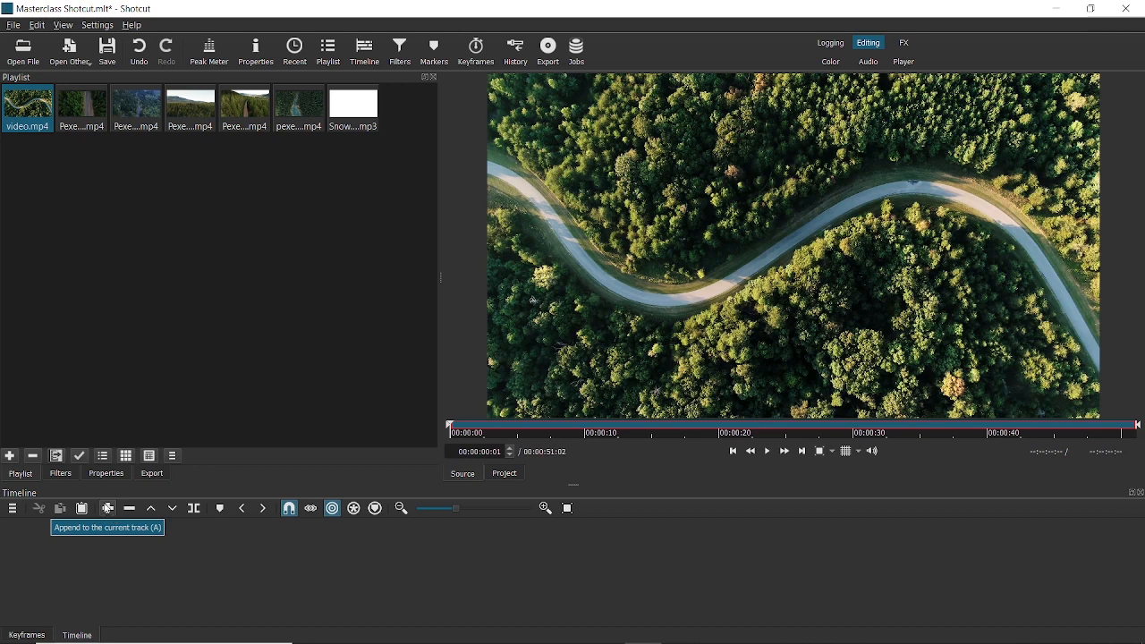
pyautogui.click(108, 510)
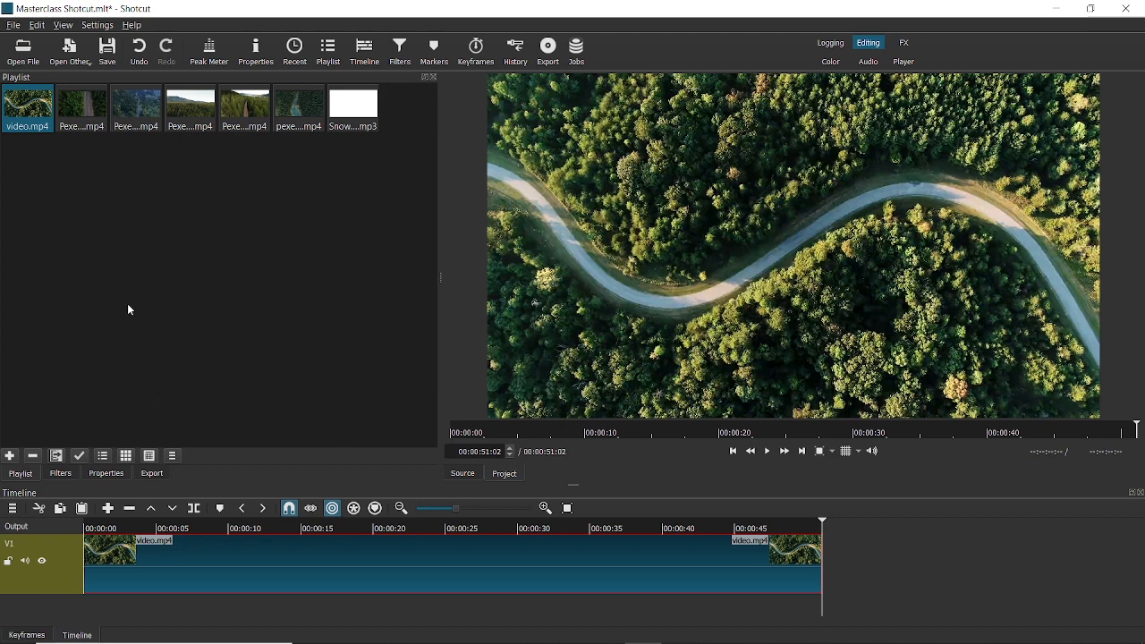
# Step: Preview the second playlist clip, Pexels Videos 1394254.mp4, and append it to track V1 after video.mp4
pyautogui.doubleClick(83, 107)
pyautogui.click(766, 452)
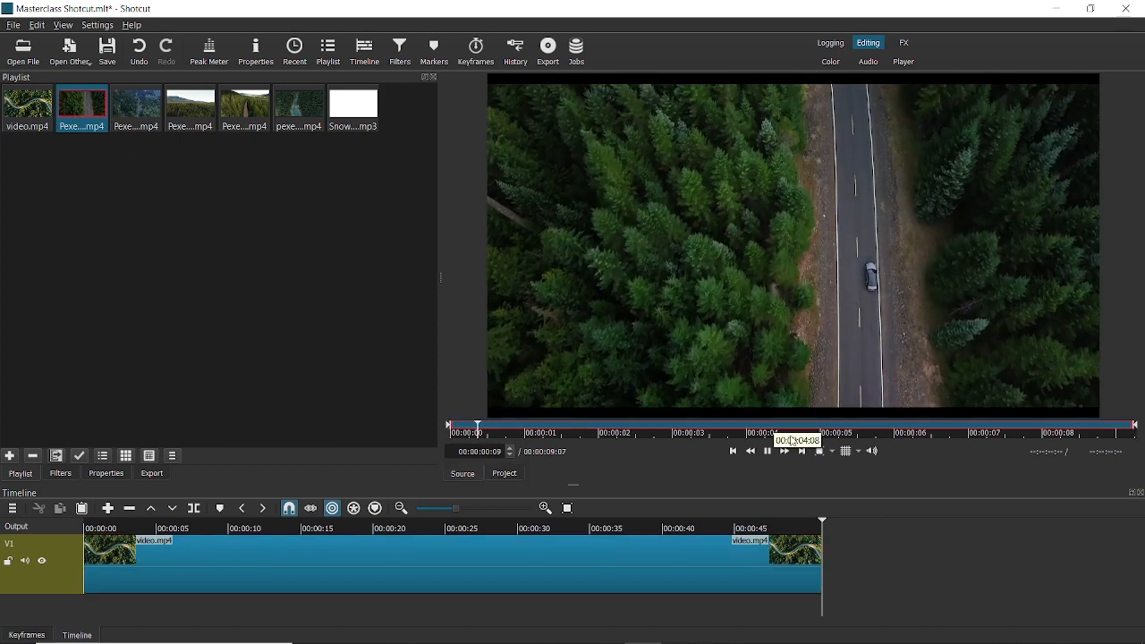
pyautogui.click(767, 452)
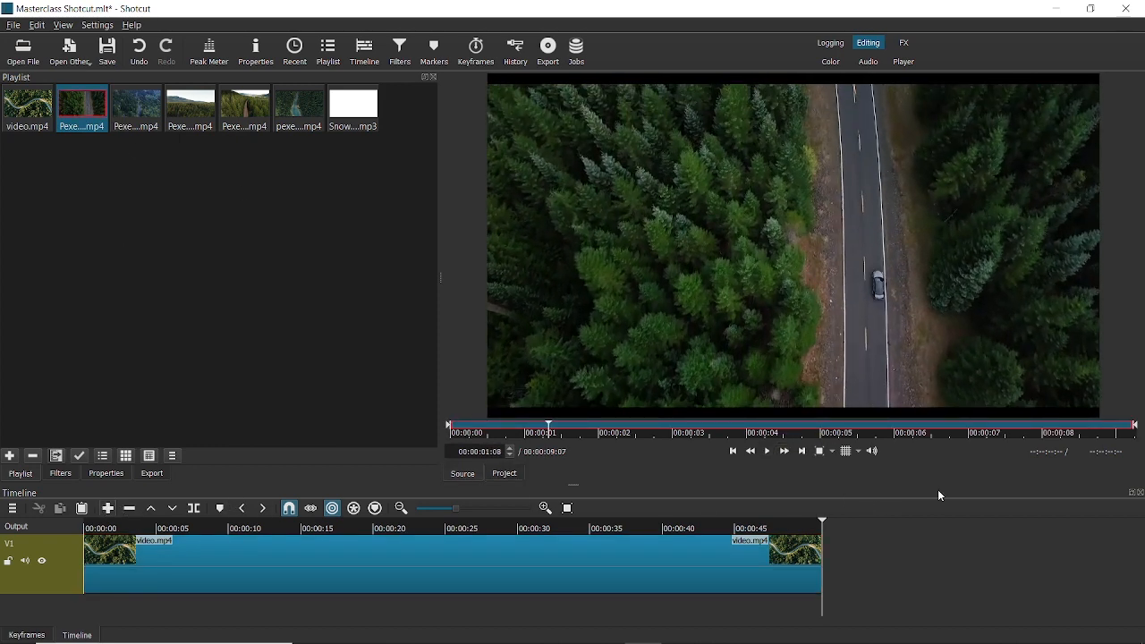
pyautogui.press('a')
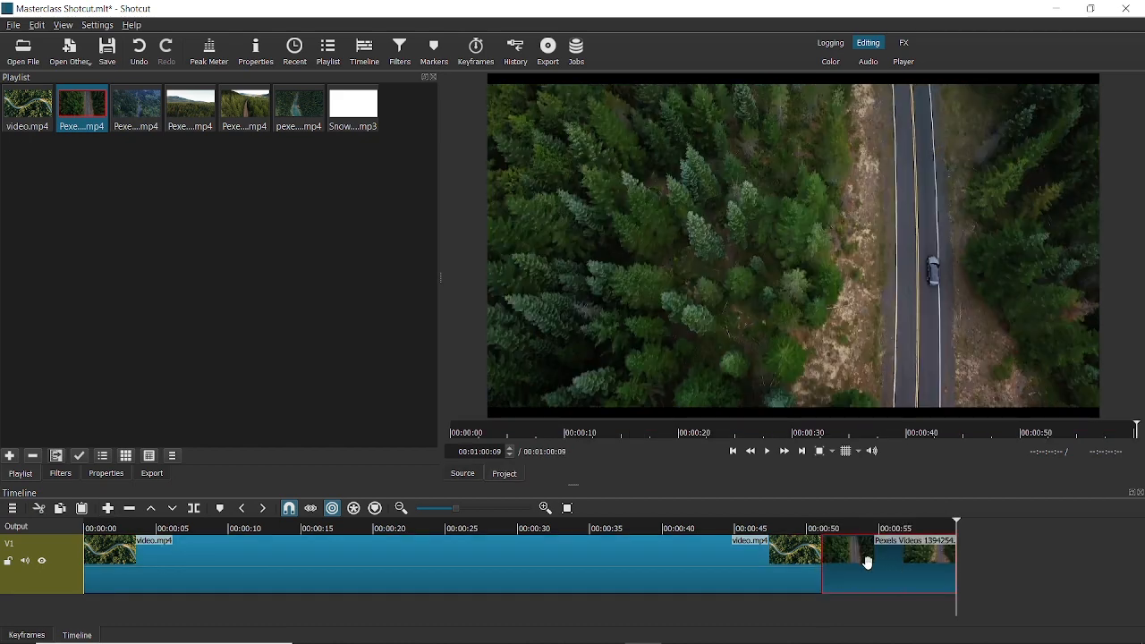
# Step: Ripple-delete the Pexels Videos 1394254 clip from V1 and place it from the playlist directly after video.mp4 again
pyautogui.click(795, 527)
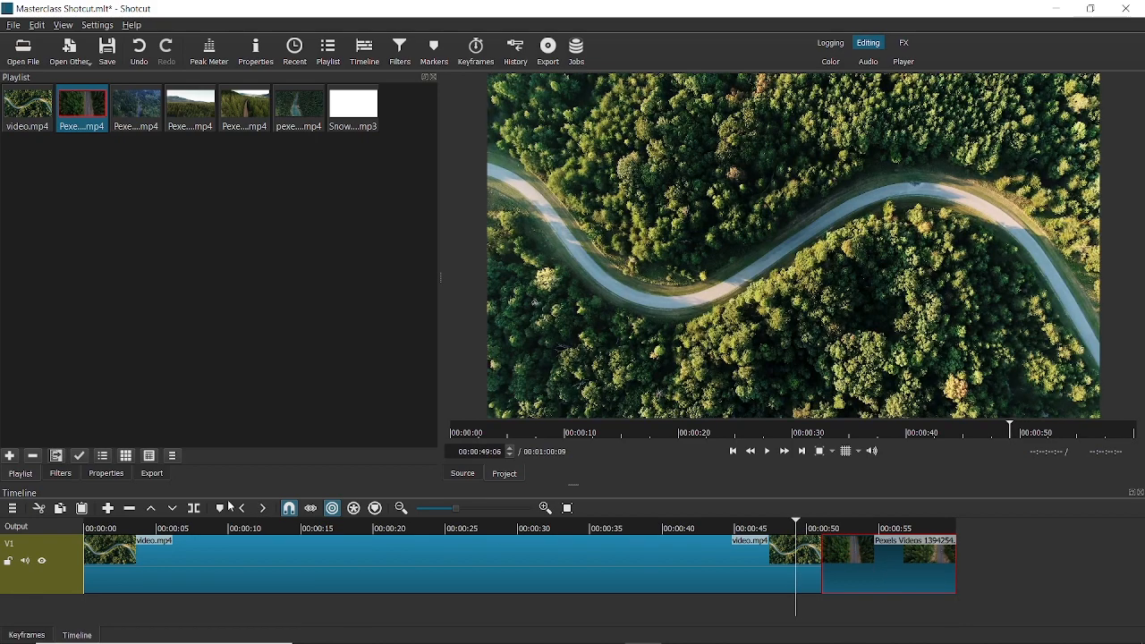
pyautogui.click(133, 510)
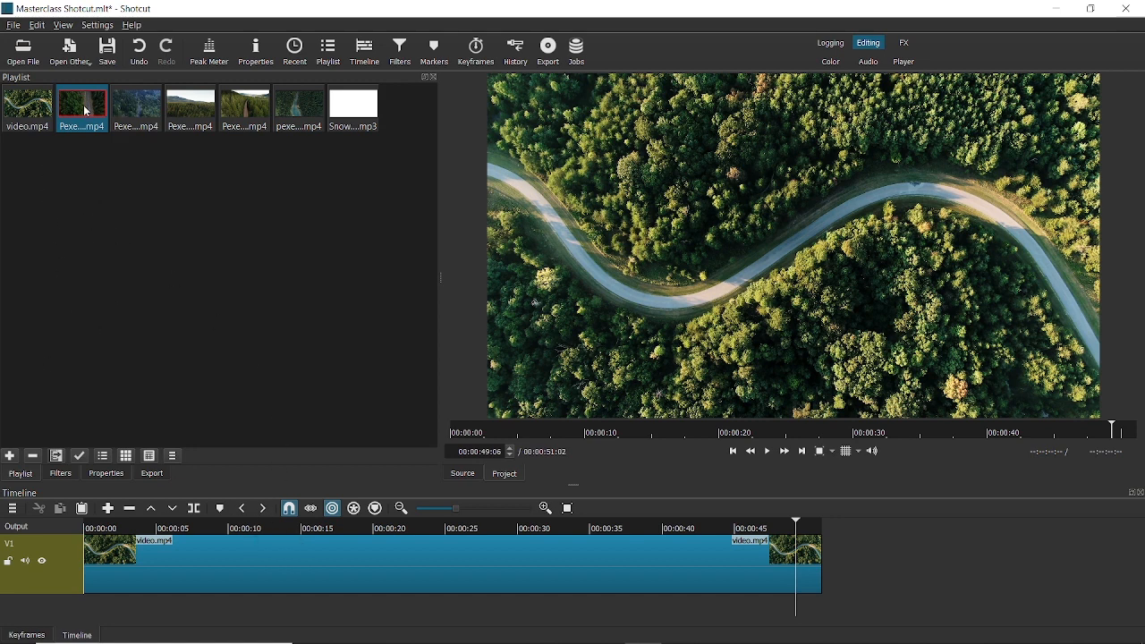
pyautogui.moveTo(86, 111); pyautogui.dragTo(827, 564)
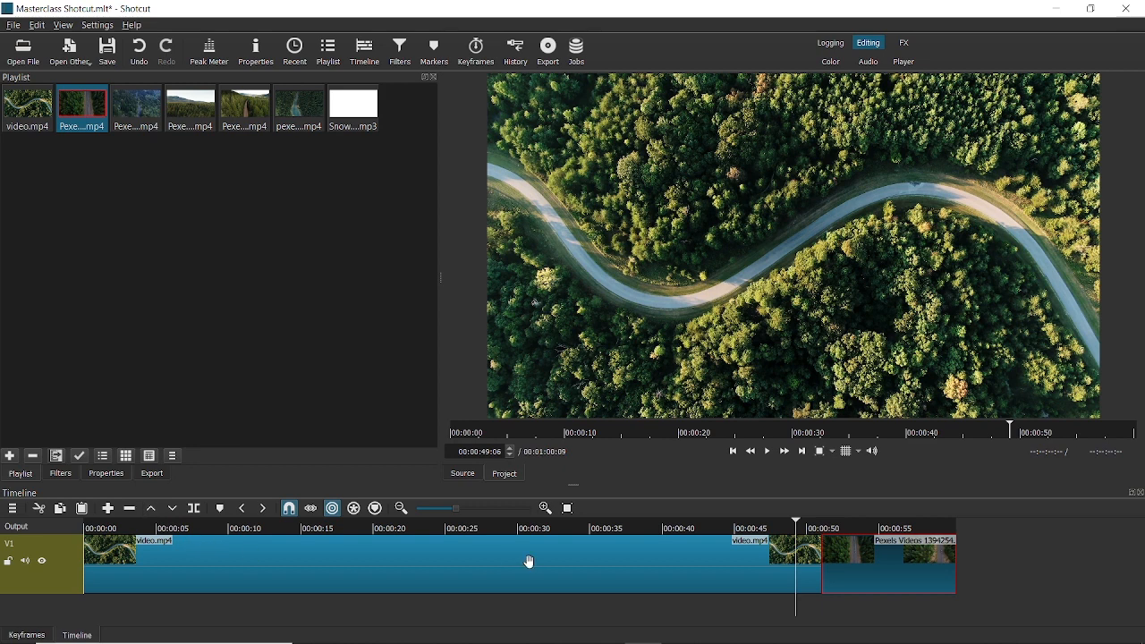
# Step: Ripple-delete video.mp4 from track V1, and undo the deletion
pyautogui.click(495, 553)
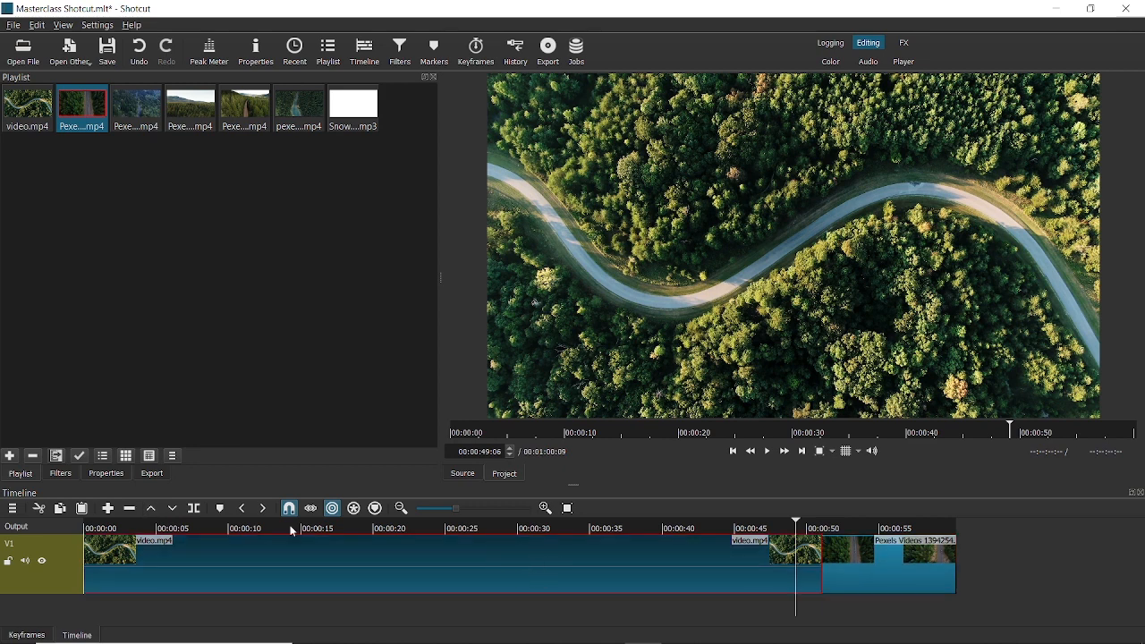
pyautogui.click(129, 508)
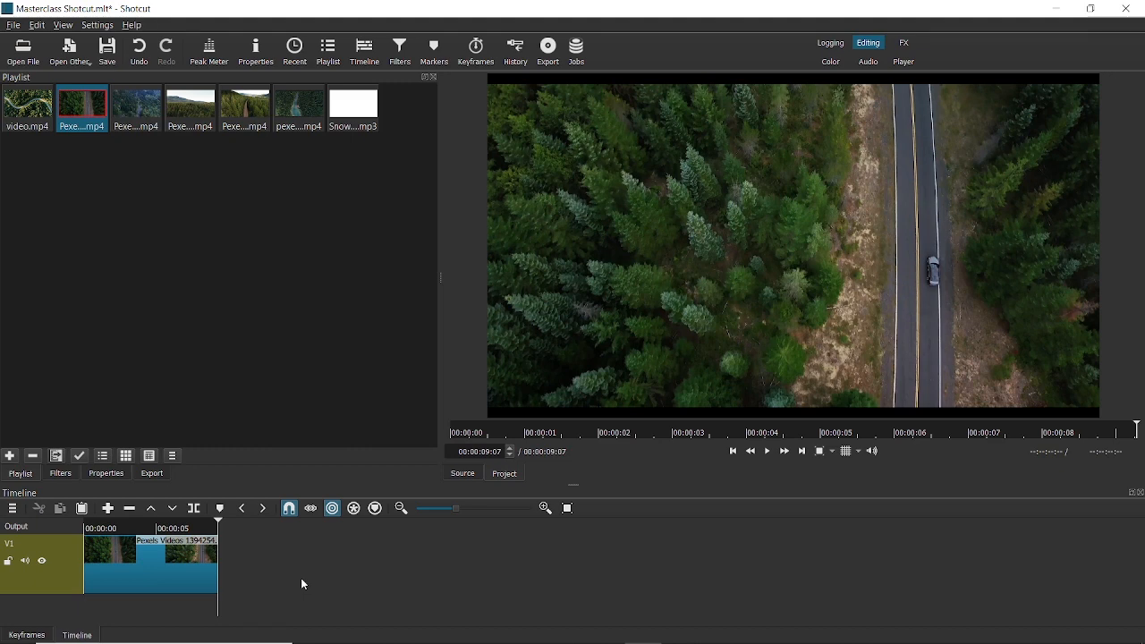
pyautogui.hotkey('ctrl', 'z')
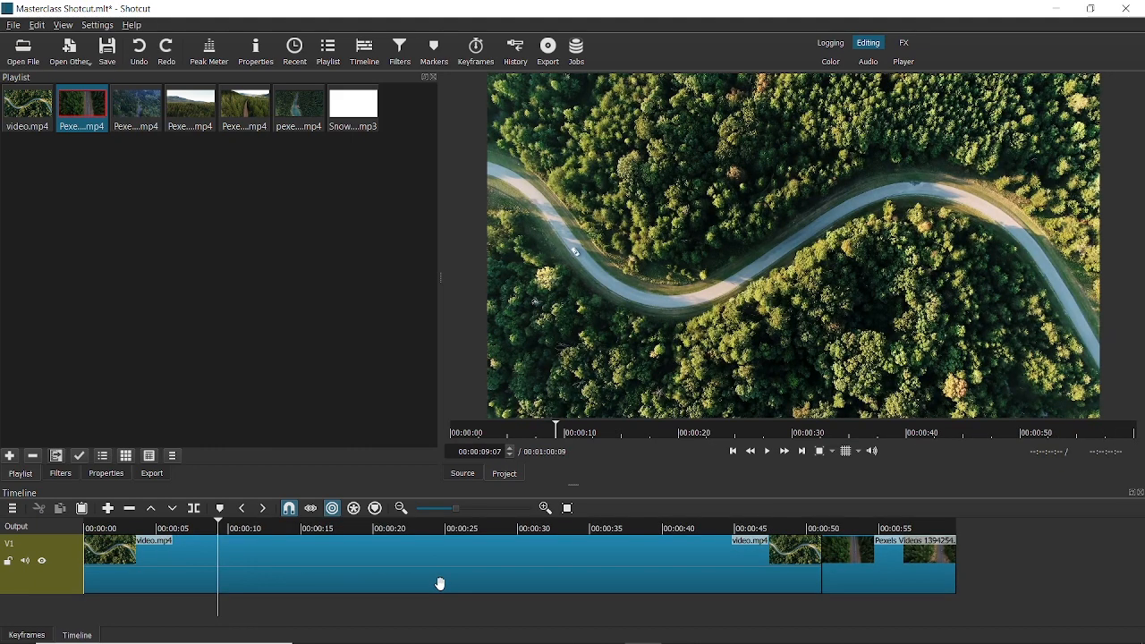
# Step: Lift video.mp4 off track V1 so that its gap is kept, and undo the lift
pyautogui.click(535, 588)
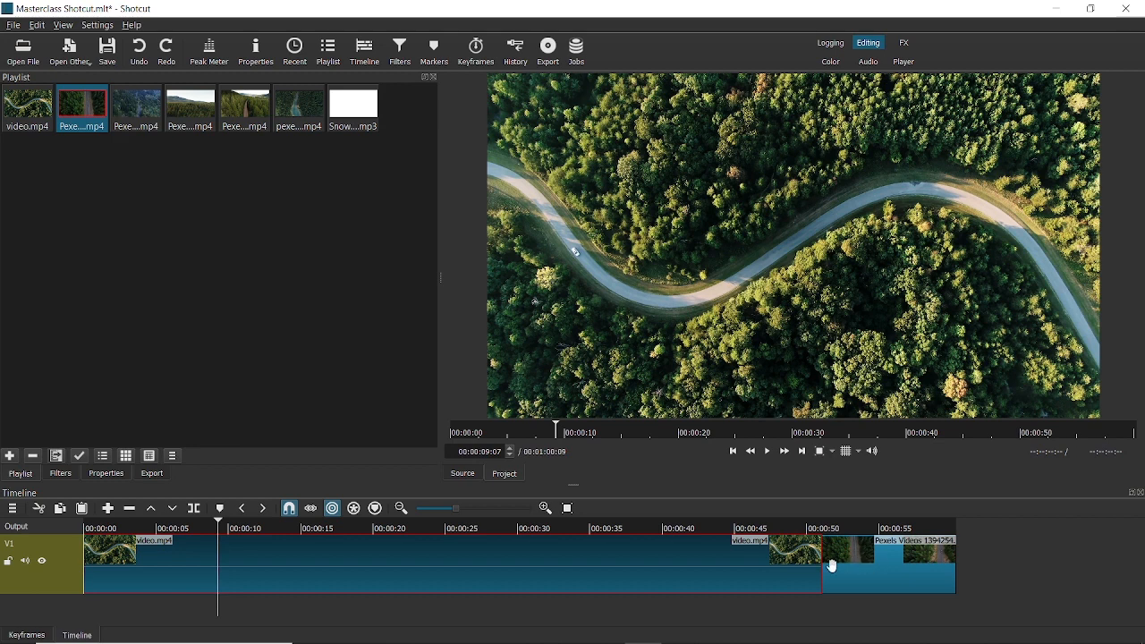
pyautogui.click(151, 509)
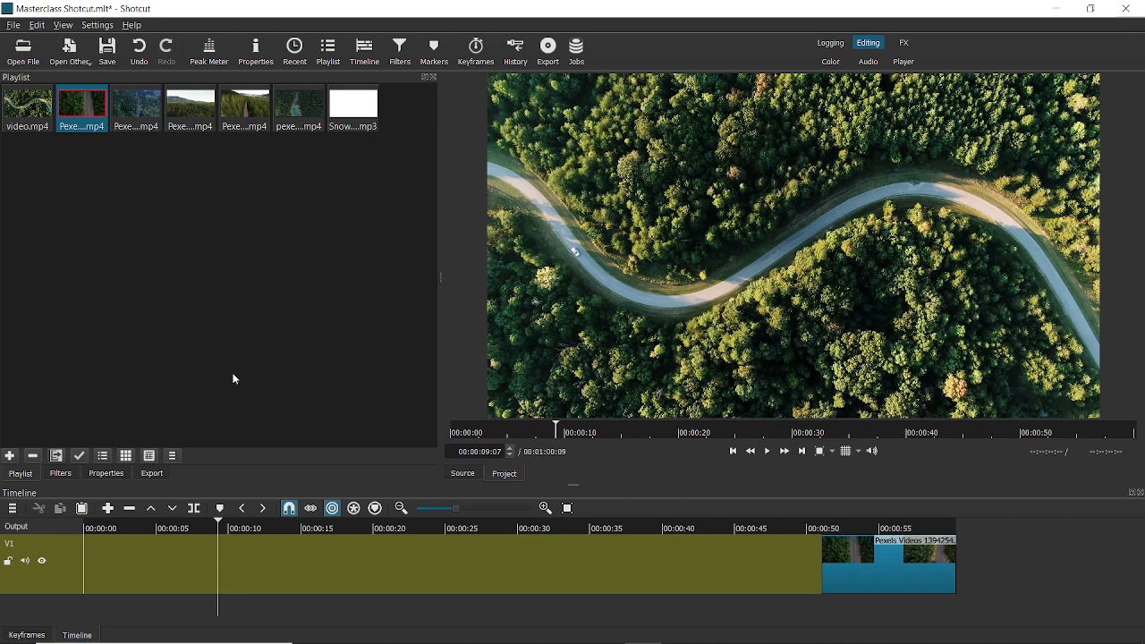
pyautogui.click(137, 54)
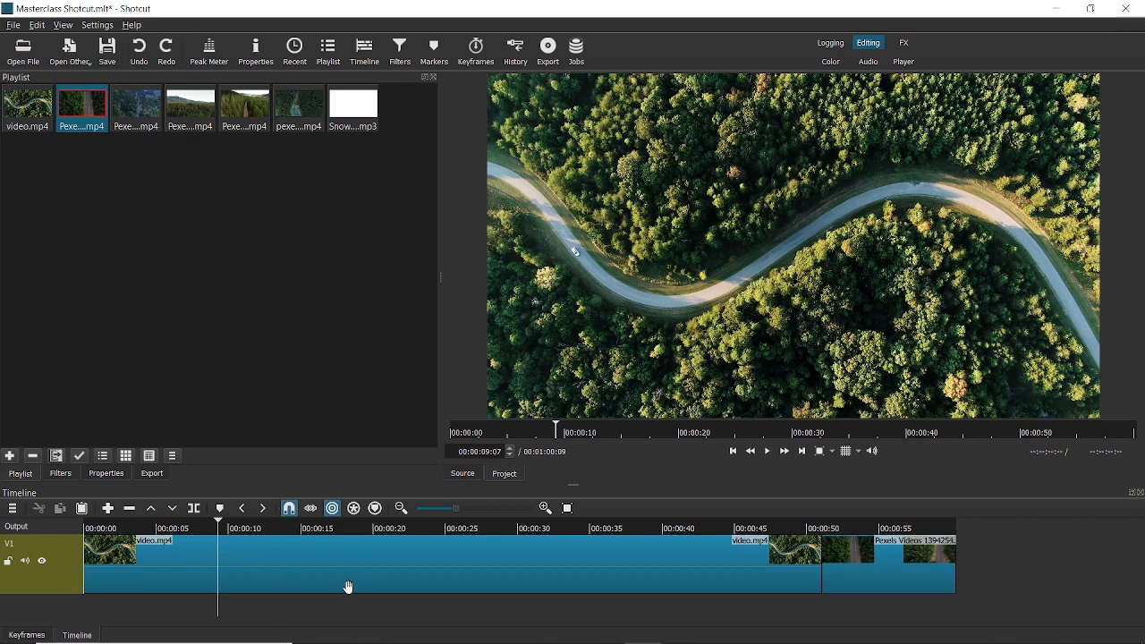
# Step: Split video.mp4 on track V1 at about 00:00:03:21
pyautogui.click(177, 528)
pyautogui.moveTo(177, 530); pyautogui.dragTo(167, 528)
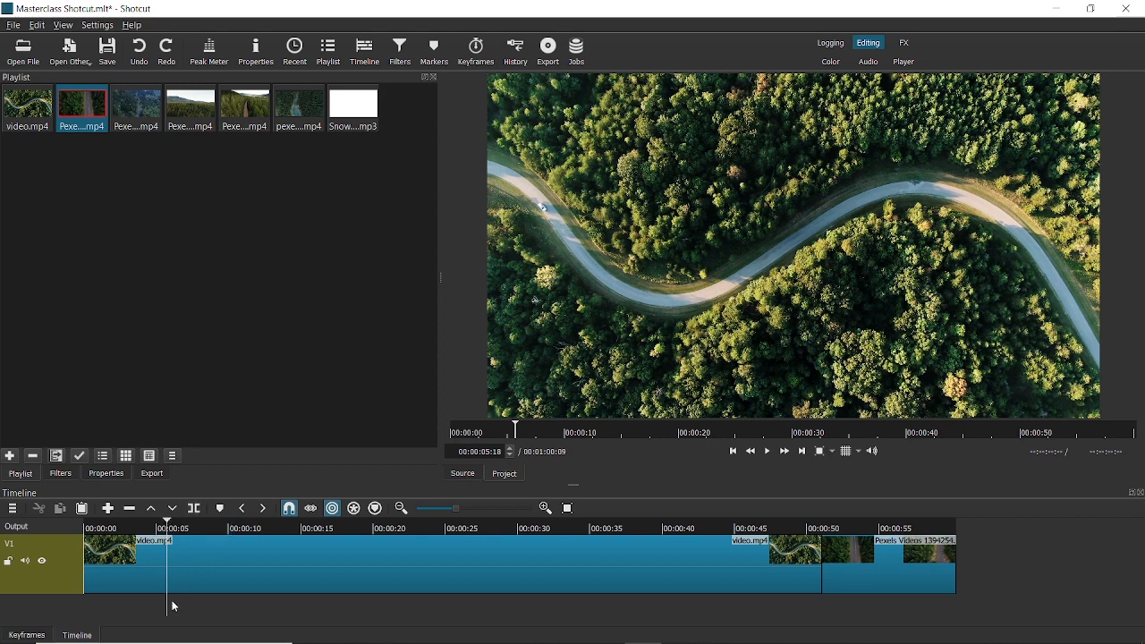
pyautogui.click(124, 528)
pyautogui.moveTo(109, 527); pyautogui.dragTo(140, 531)
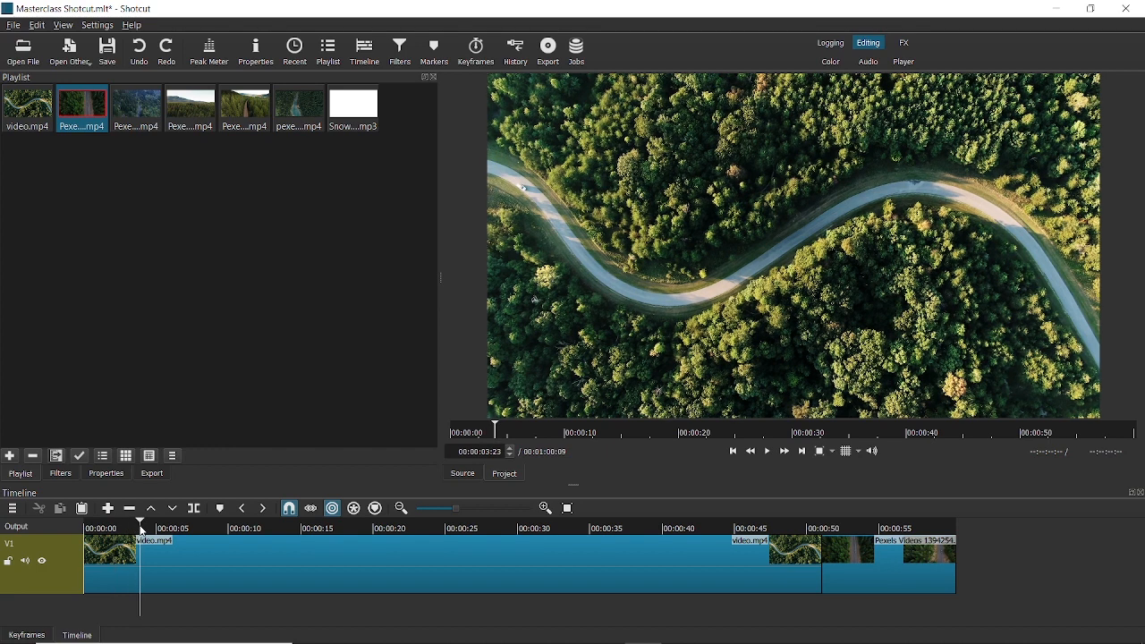
pyautogui.click(194, 508)
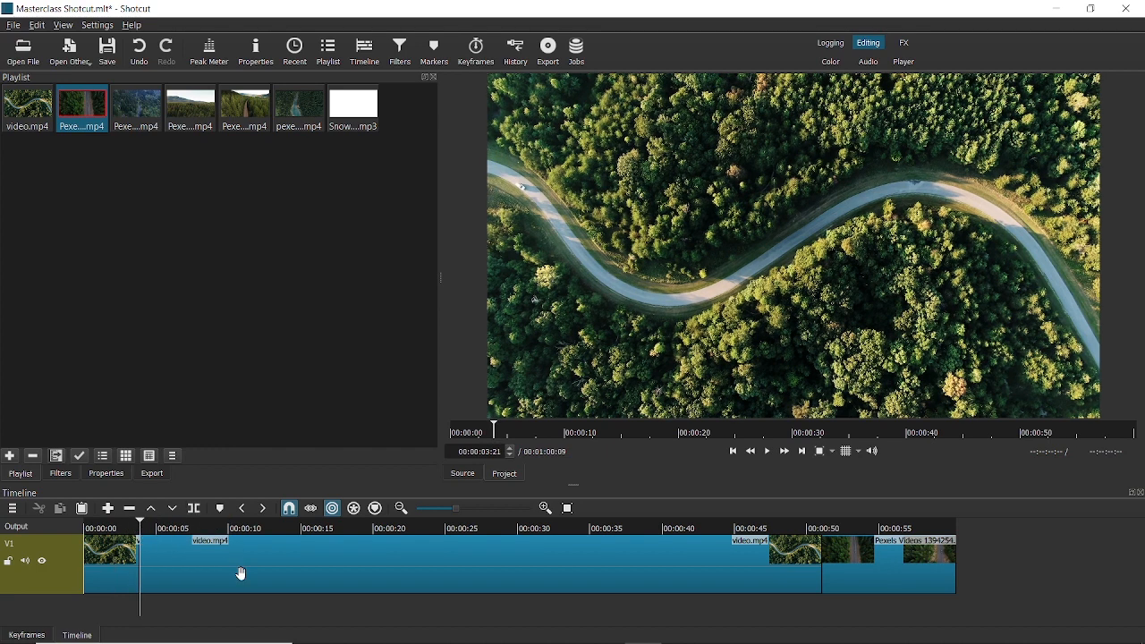
# Step: Ripple-delete the long second part of the split video.mp4 from track V1
pyautogui.click(99, 583)
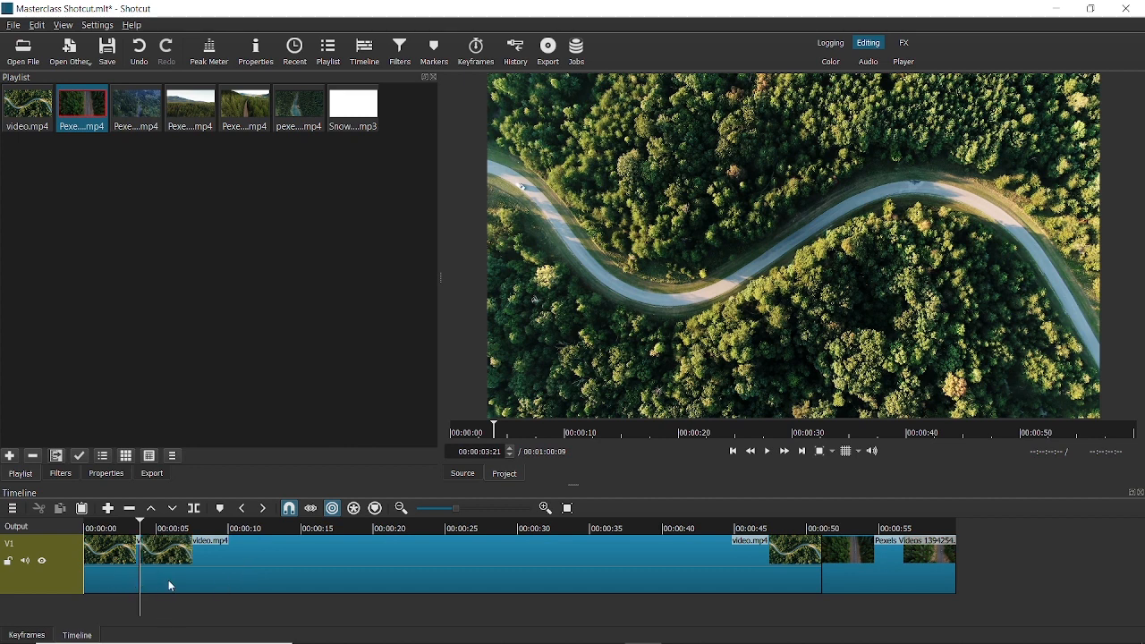
pyautogui.click(289, 570)
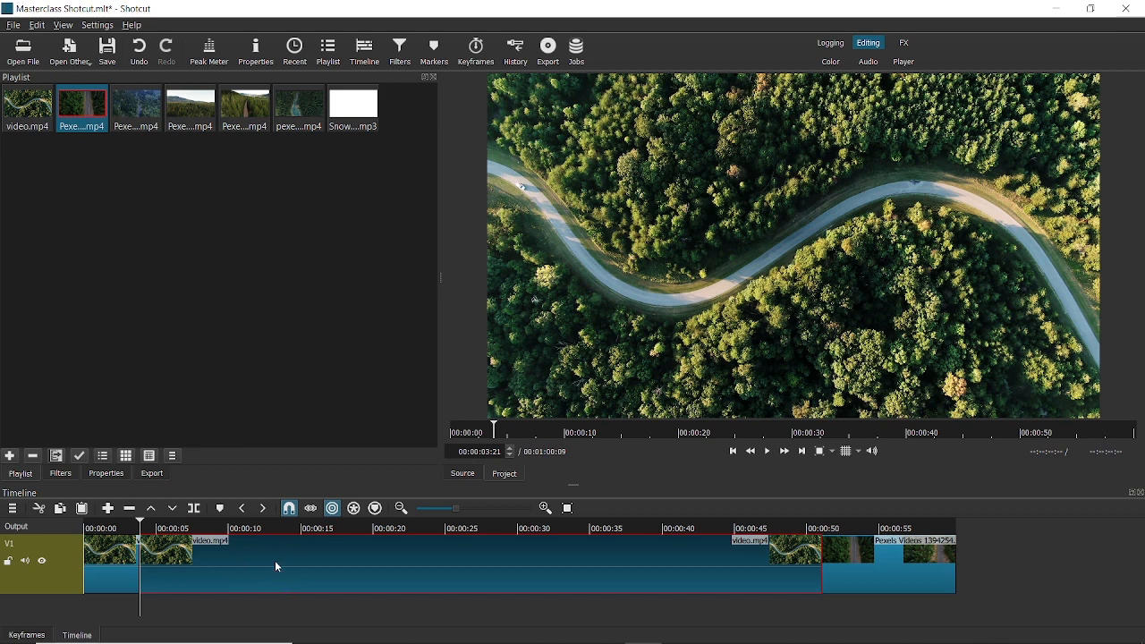
pyautogui.moveTo(159, 526); pyautogui.dragTo(148, 527)
pyautogui.click(107, 568)
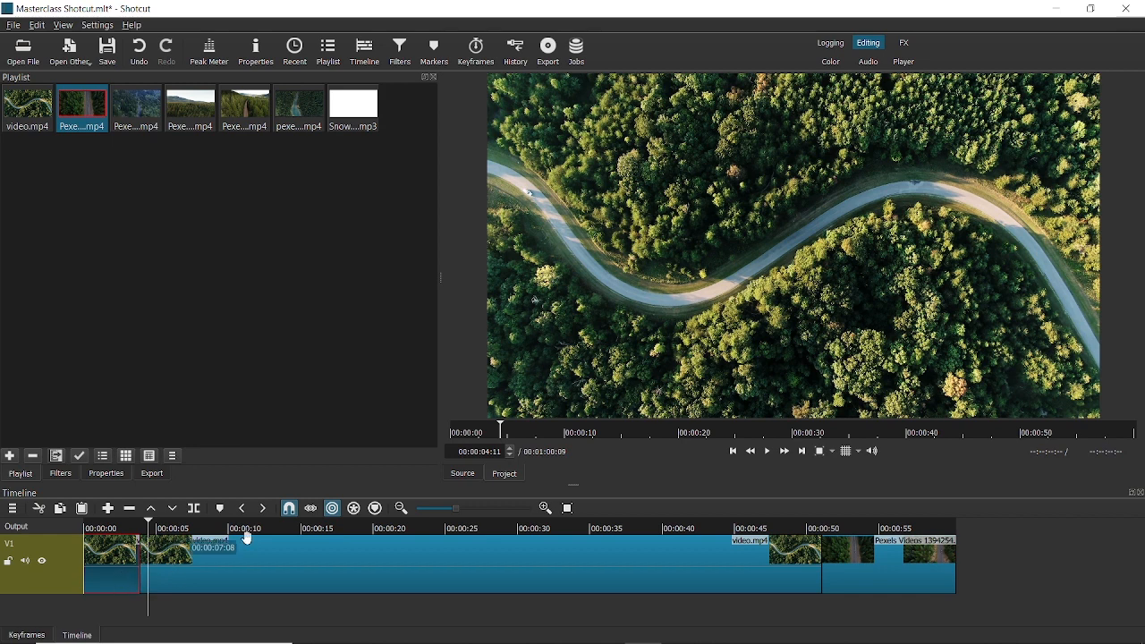
pyautogui.click(332, 561)
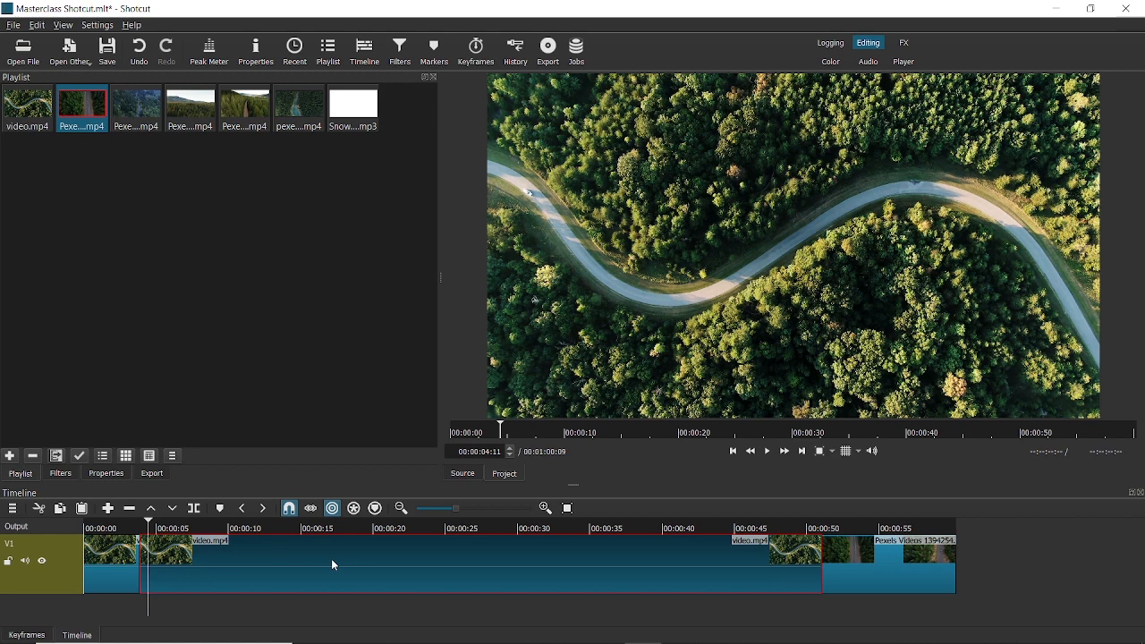
pyautogui.click(130, 508)
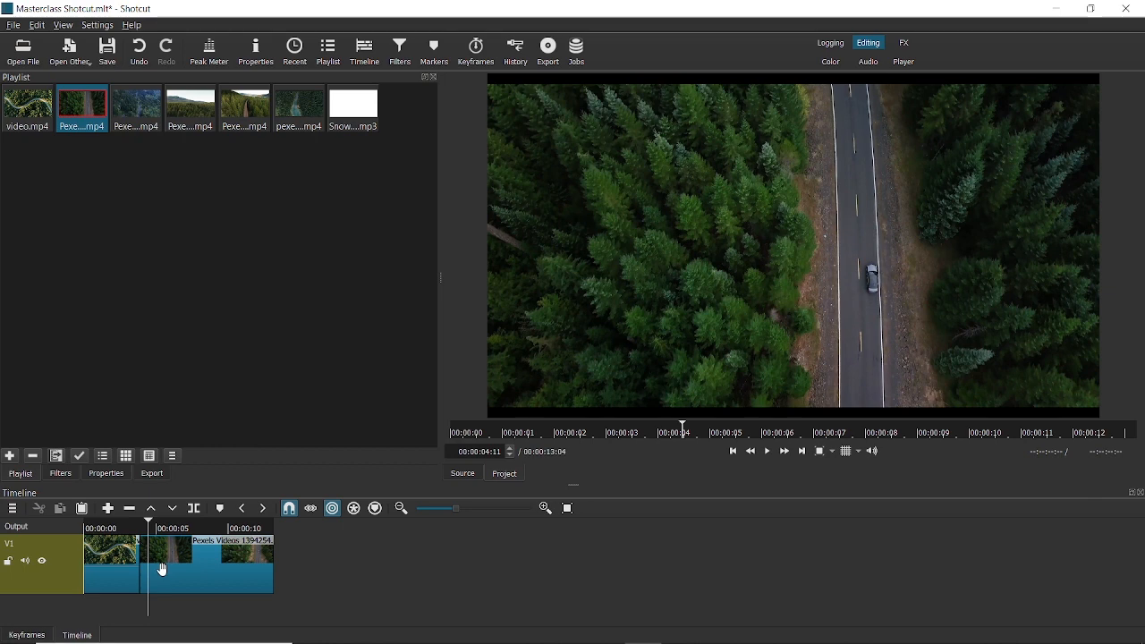
# Step: Undo the ripple deletion and the split of video.mp4 on track V1
pyautogui.hotkey('ctrl', 'z')
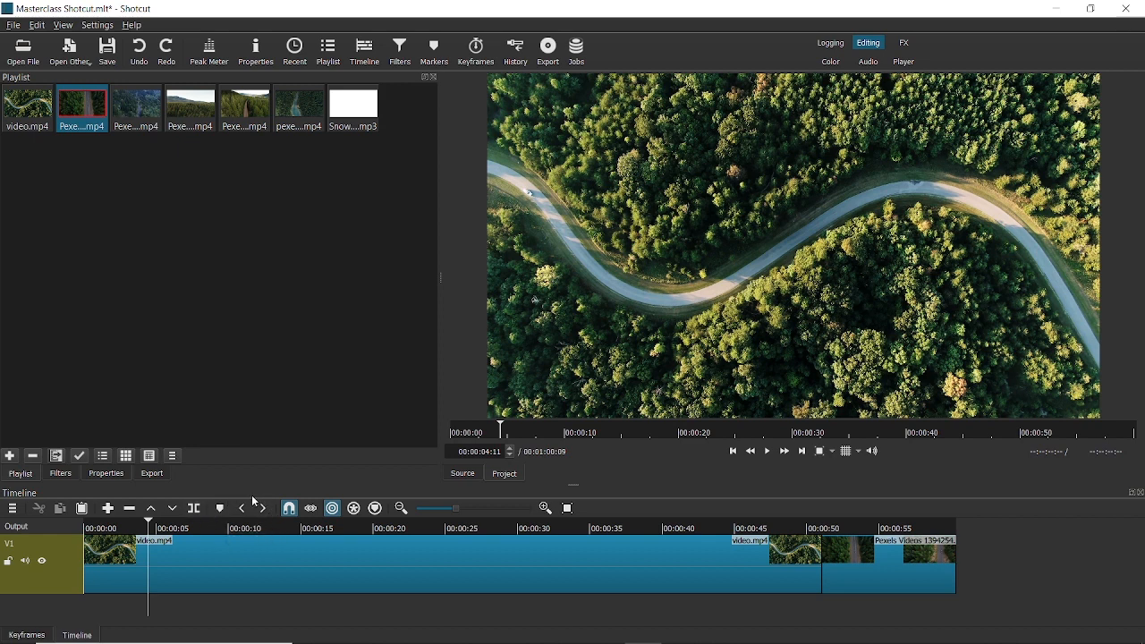
# Step: Add a timeline marker at 00:00:04:11, nudge it slightly later, and delete it
pyautogui.click(219, 509)
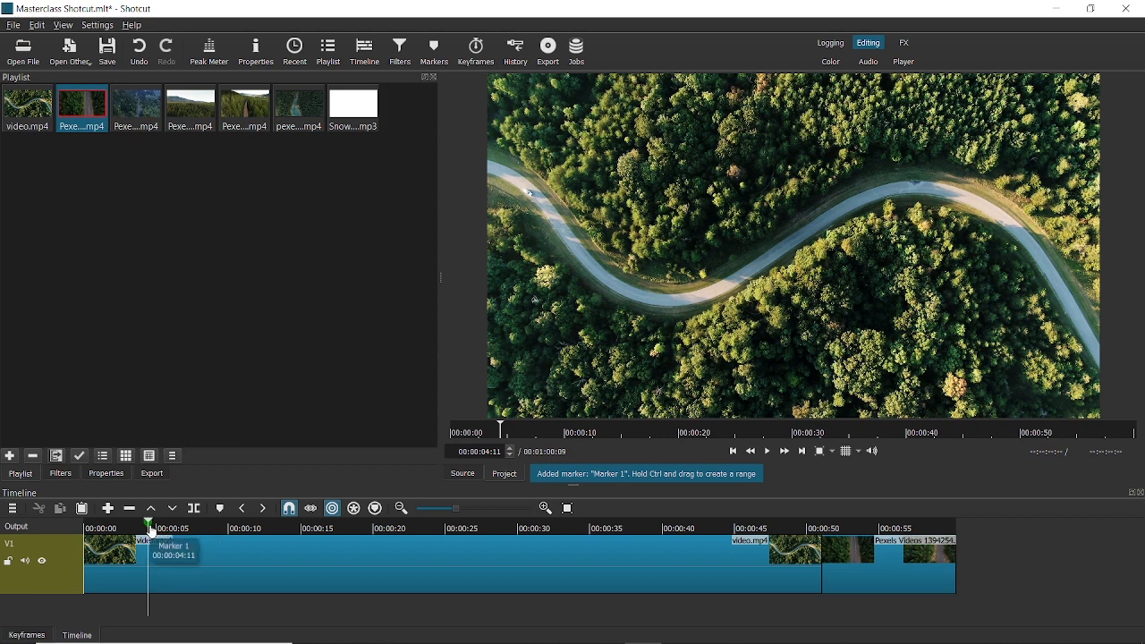
pyautogui.moveTo(152, 528)
pyautogui.mouseDown()
pyautogui.moveTo(197, 529)
pyautogui.moveTo(154, 528)
pyautogui.mouseUp()
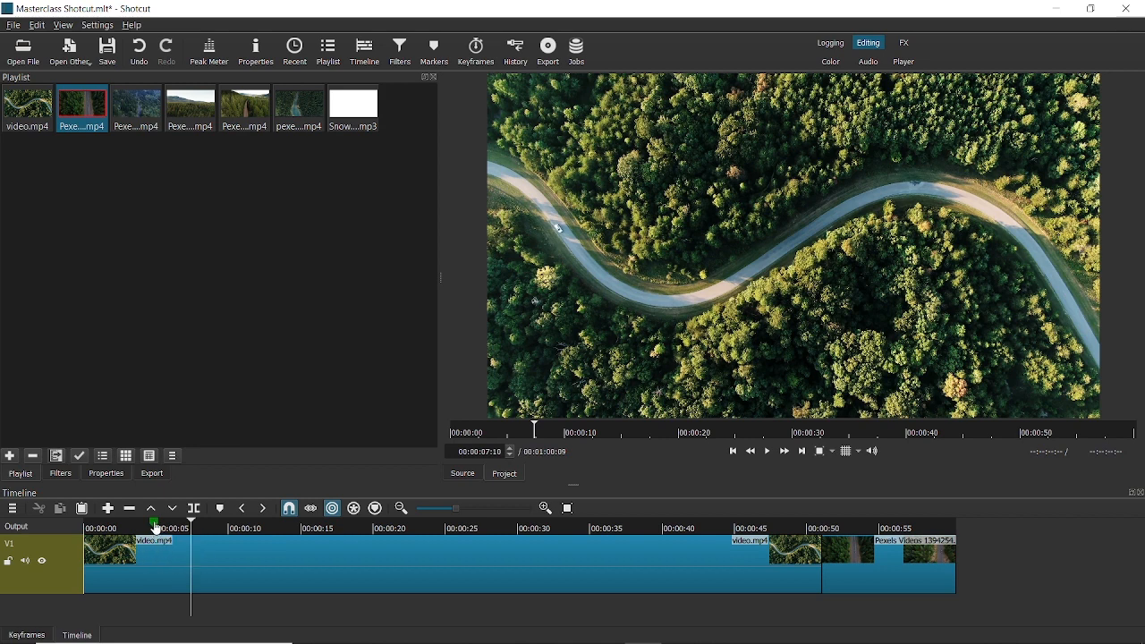
pyautogui.rightClick(156, 528)
pyautogui.moveTo(209, 582)
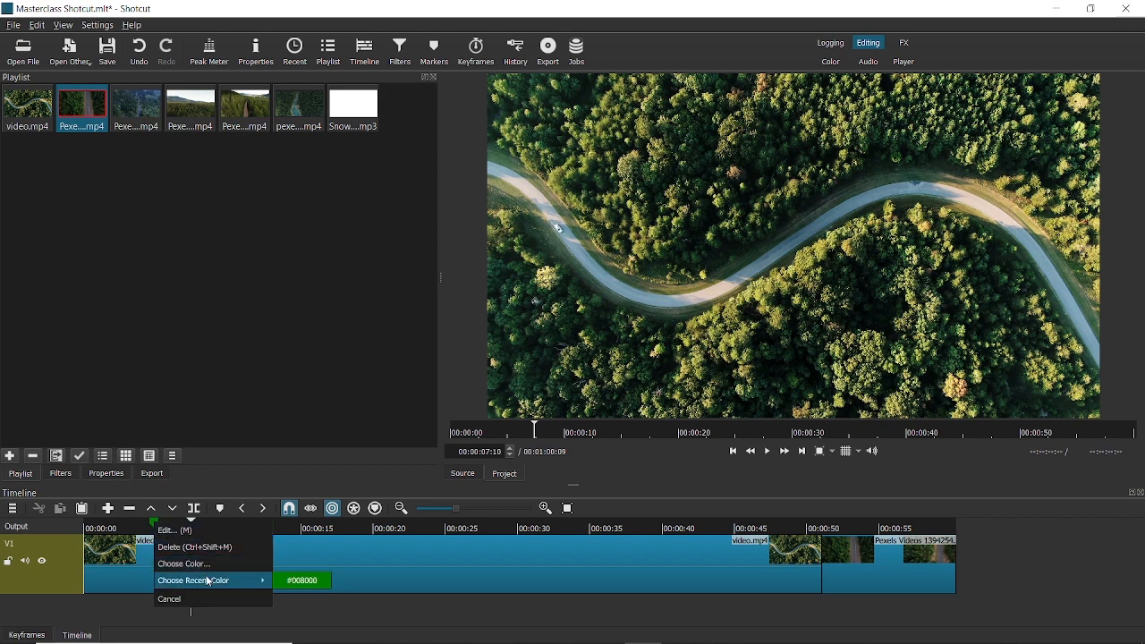
pyautogui.click(215, 547)
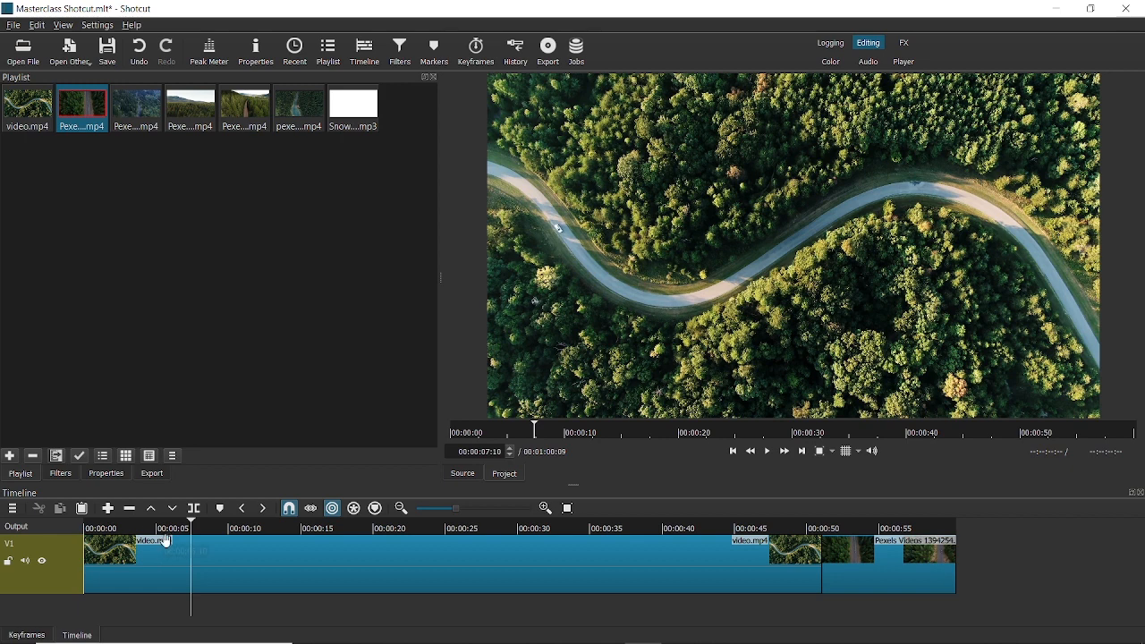
pyautogui.click(168, 527)
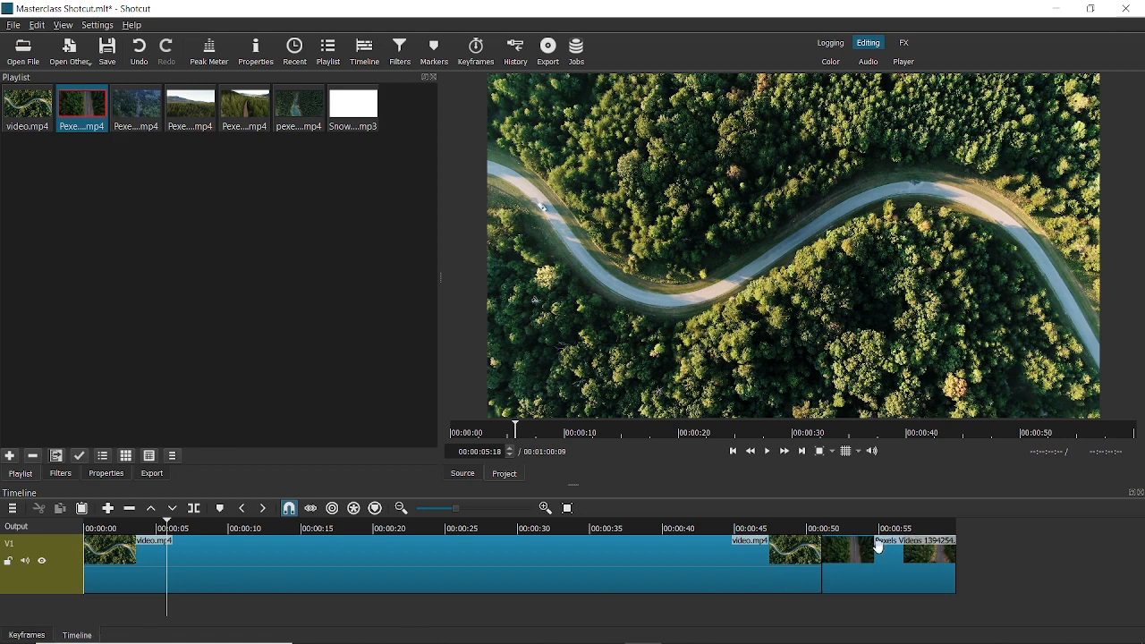
# Step: With ripple off, move the second clip on V1 about 00:03:18 later to leave a gap after video.mp4
pyautogui.moveTo(880, 547); pyautogui.dragTo(934, 553)
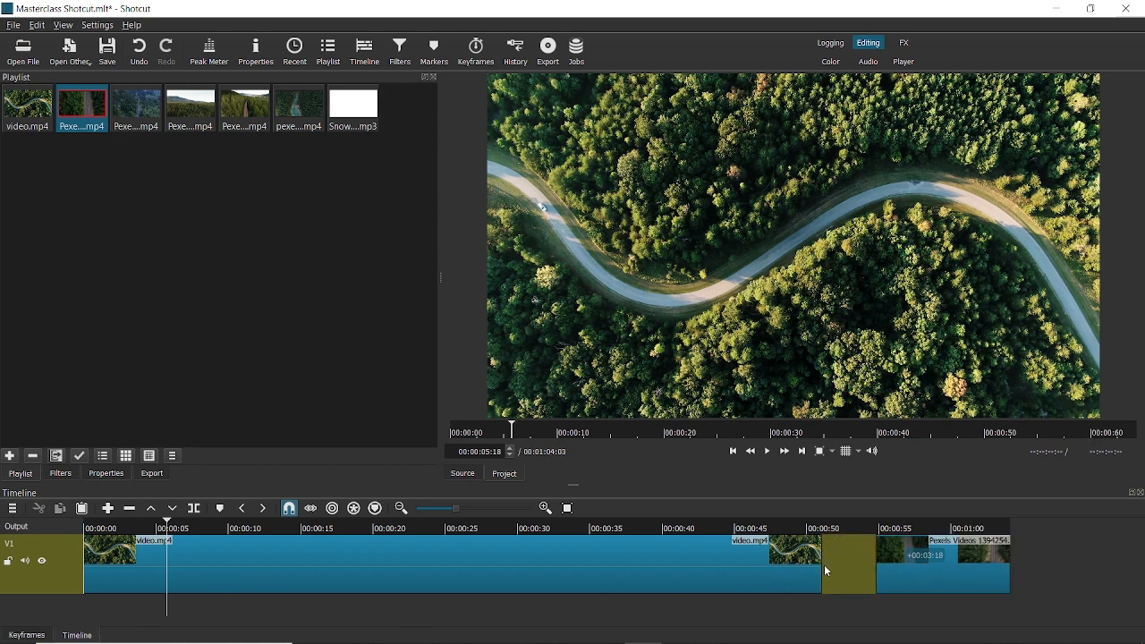
pyautogui.click(796, 528)
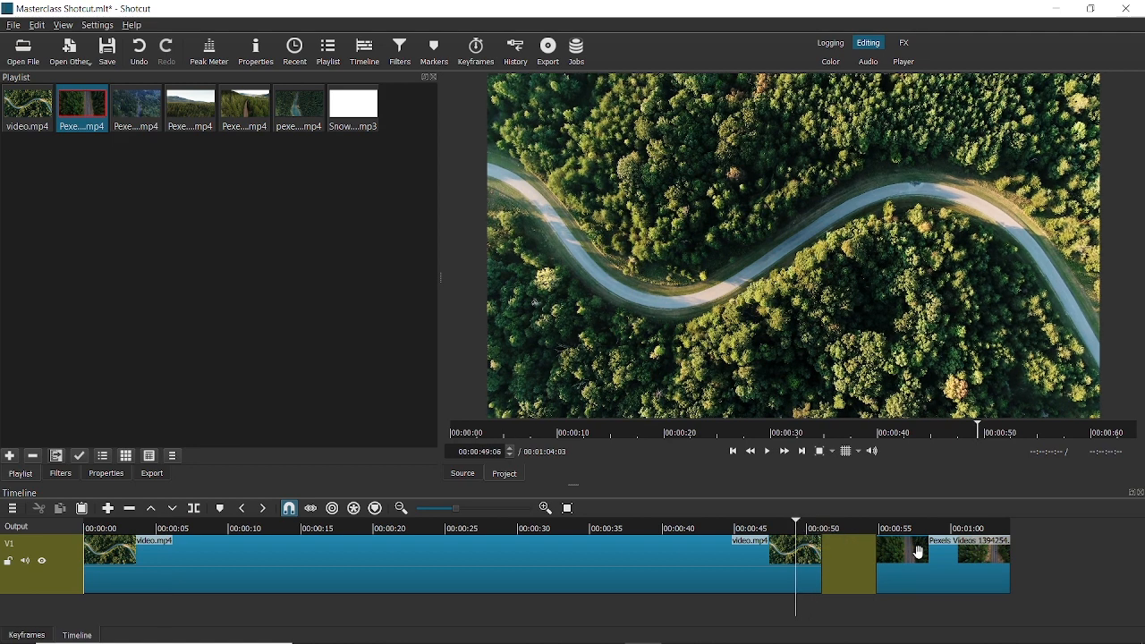
# Step: With snapping off, move the second clip back near the end of video.mp4 and try overlapping the two clips
pyautogui.moveTo(899, 551)
pyautogui.mouseDown()
pyautogui.moveTo(874, 559)
pyautogui.moveTo(904, 556)
pyautogui.moveTo(886, 556)
pyautogui.mouseUp()
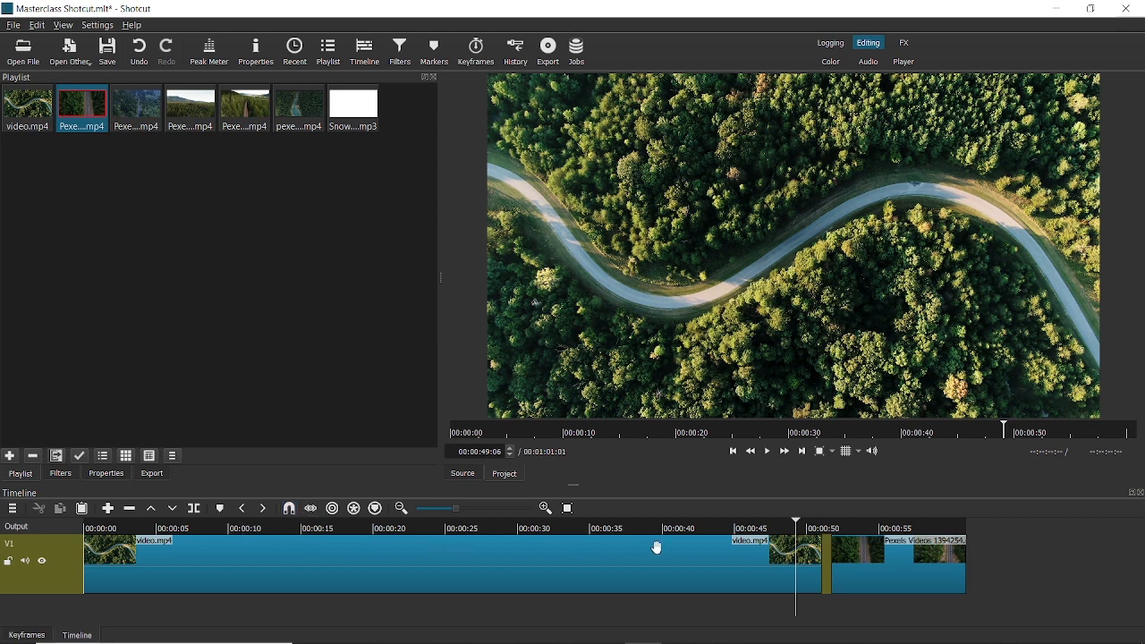
pyautogui.moveTo(882, 559); pyautogui.dragTo(848, 562)
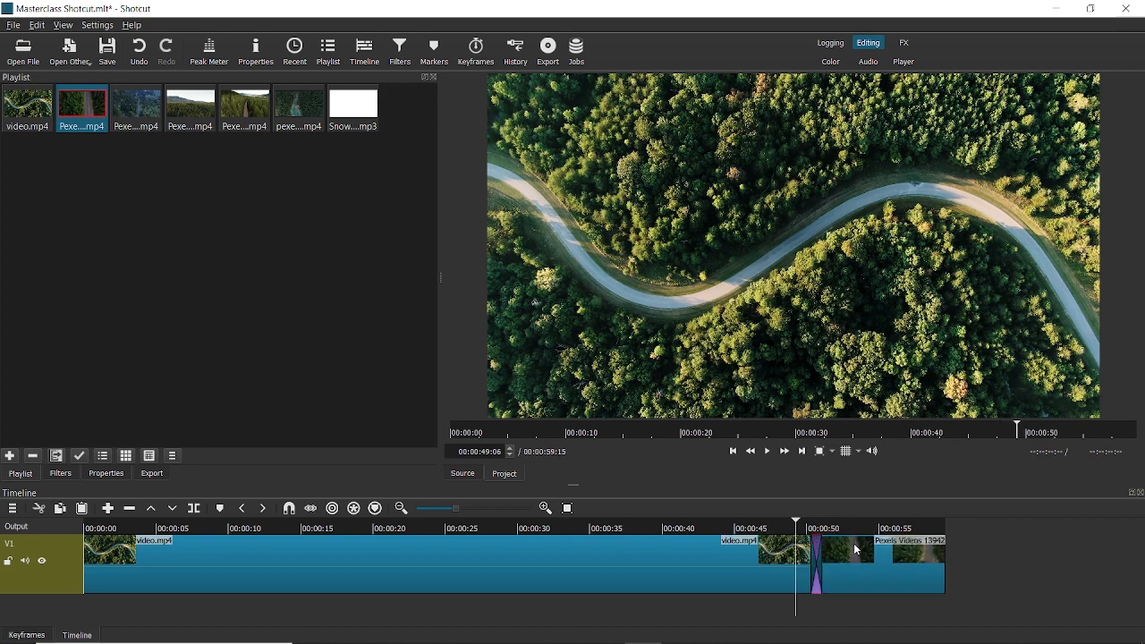
pyautogui.moveTo(878, 552); pyautogui.dragTo(860, 576)
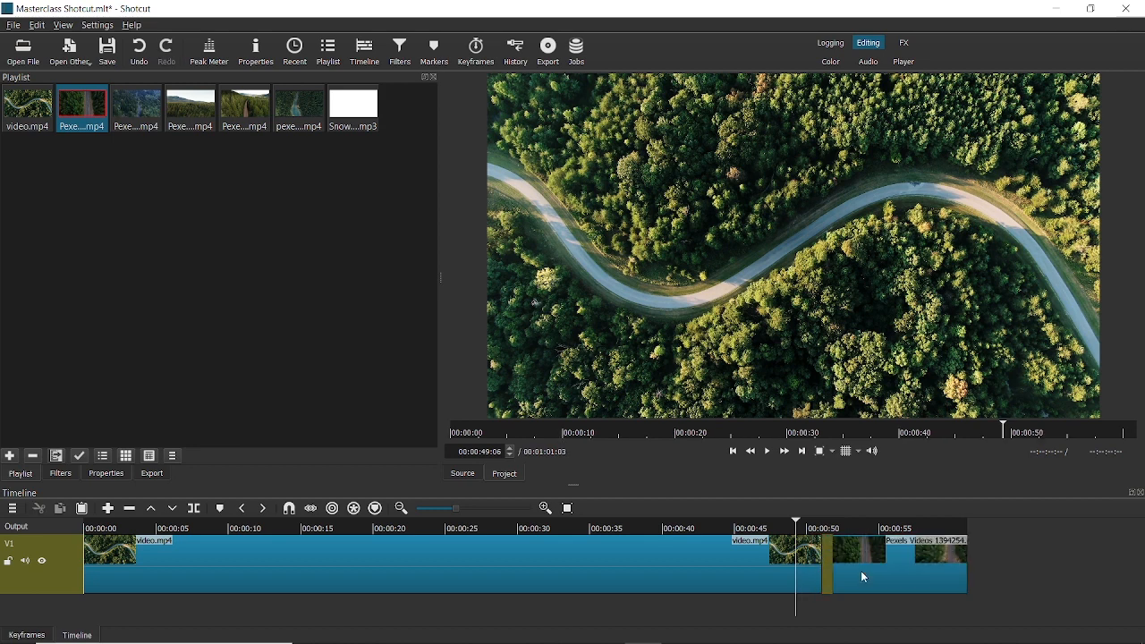
# Step: Turn snapping back on and move the second clip flush against the end of video.mp4
pyautogui.click(291, 512)
pyautogui.moveTo(885, 557); pyautogui.dragTo(883, 558)
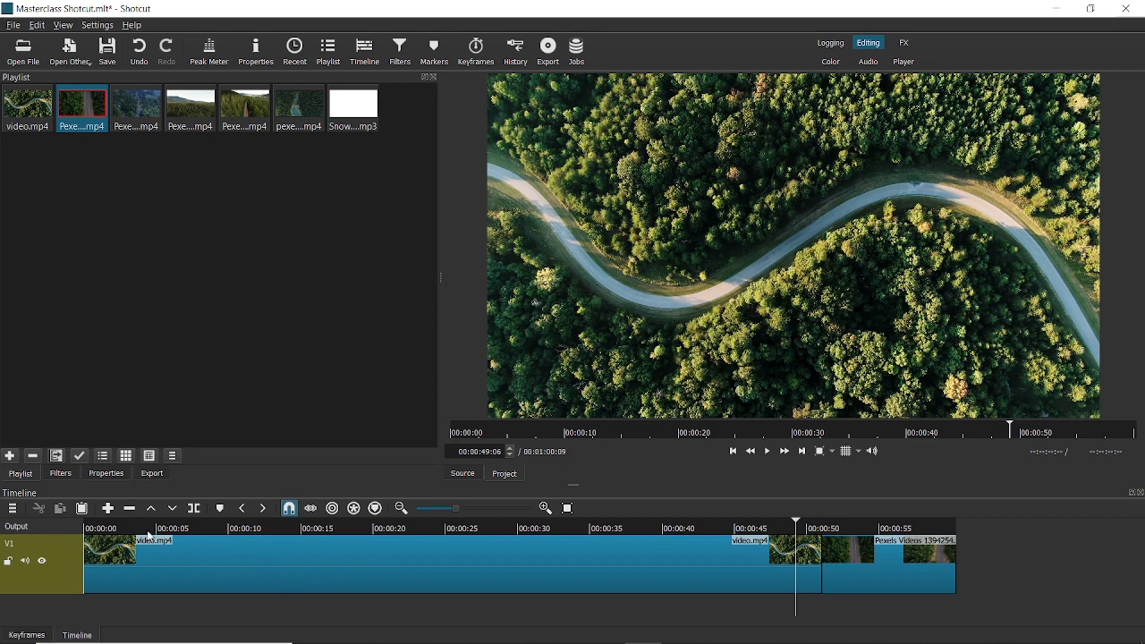
# Step: Trim the end of video.mp4 on V1 to 00:00:03:21 and remove the empty gap it leaves before the second clip
pyautogui.moveTo(149, 528); pyautogui.dragTo(139, 528)
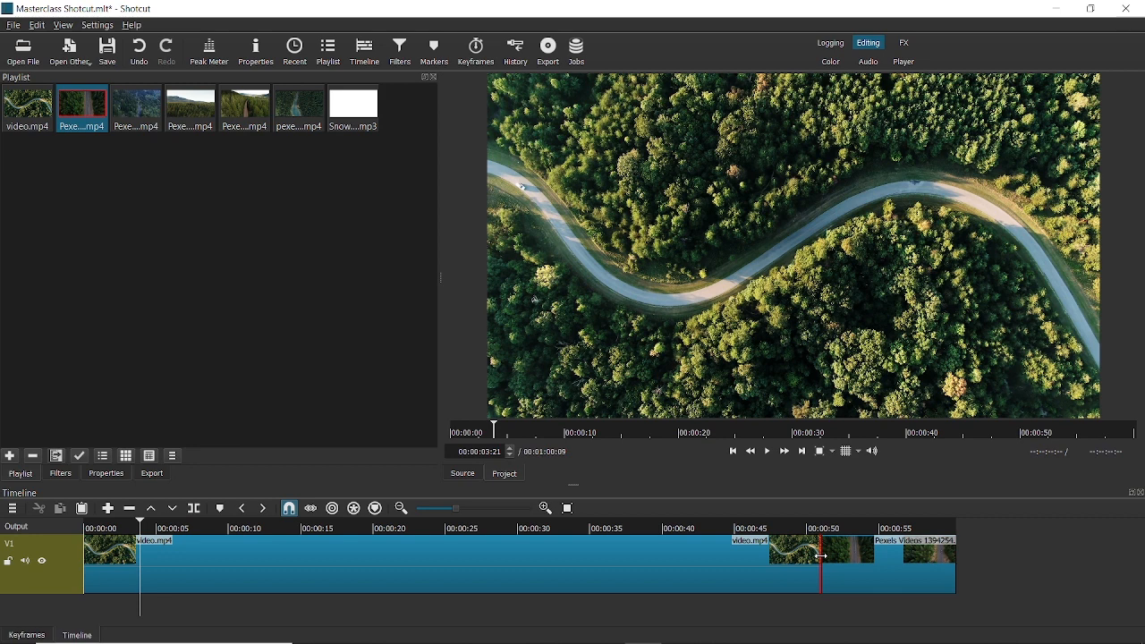
pyautogui.moveTo(821, 556)
pyautogui.mouseDown()
pyautogui.moveTo(568, 581)
pyautogui.moveTo(141, 604)
pyautogui.moveTo(133, 594)
pyautogui.mouseUp()
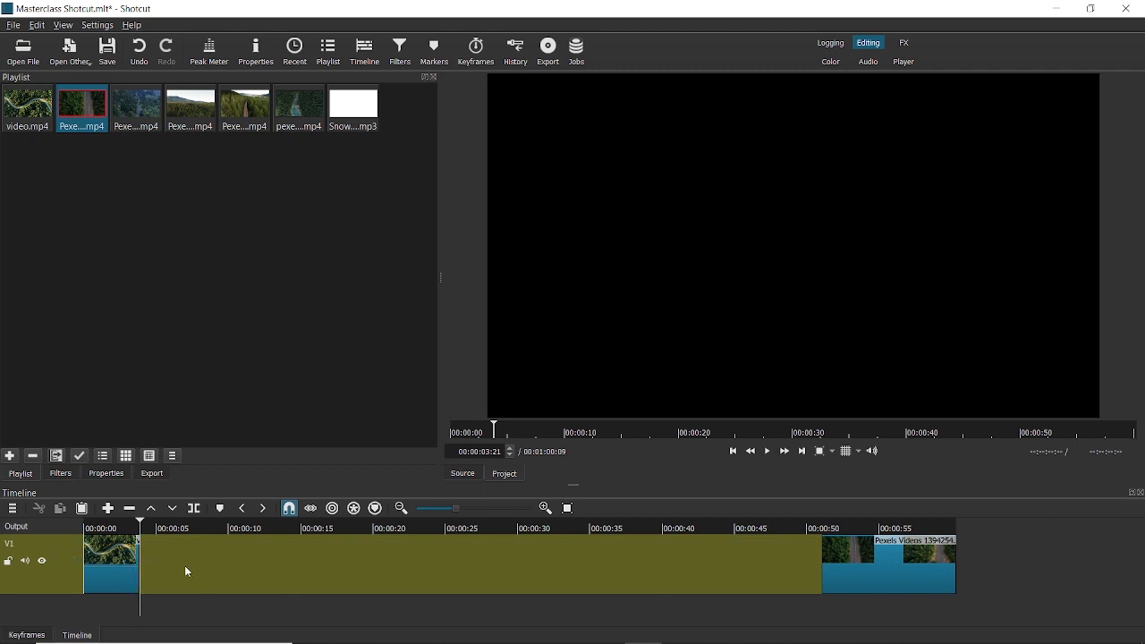
pyautogui.rightClick(430, 560)
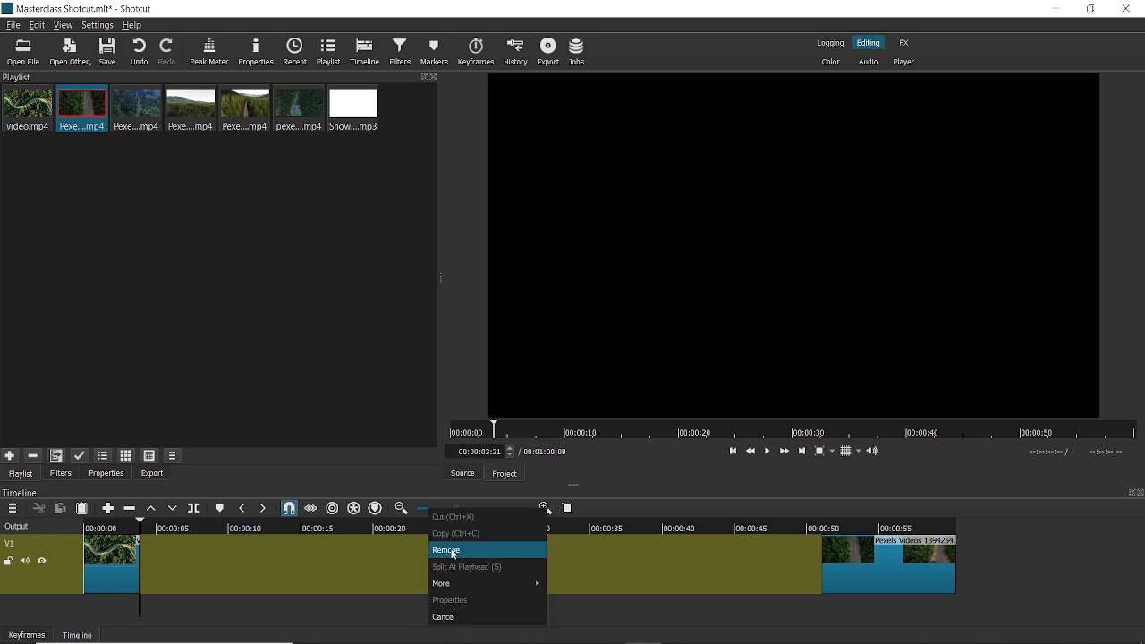
pyautogui.click(454, 552)
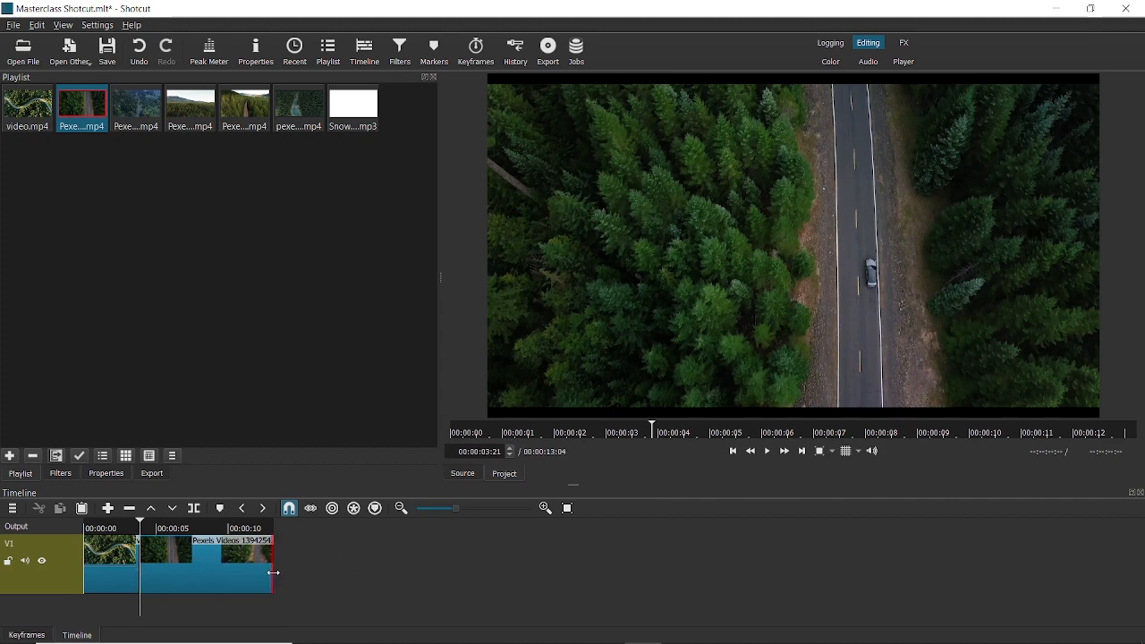
# Step: Trim the end of the second clip on V1 to 00:00:08:18, keeping ripple trim and drop off
pyautogui.moveTo(273, 572); pyautogui.dragTo(210, 573)
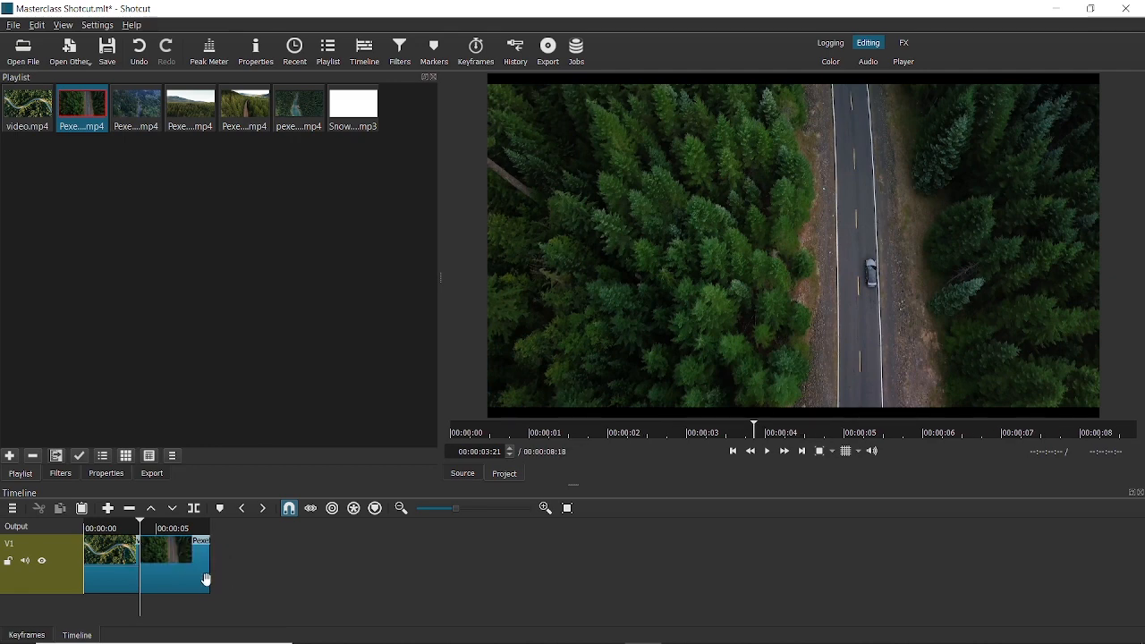
pyautogui.click(332, 510)
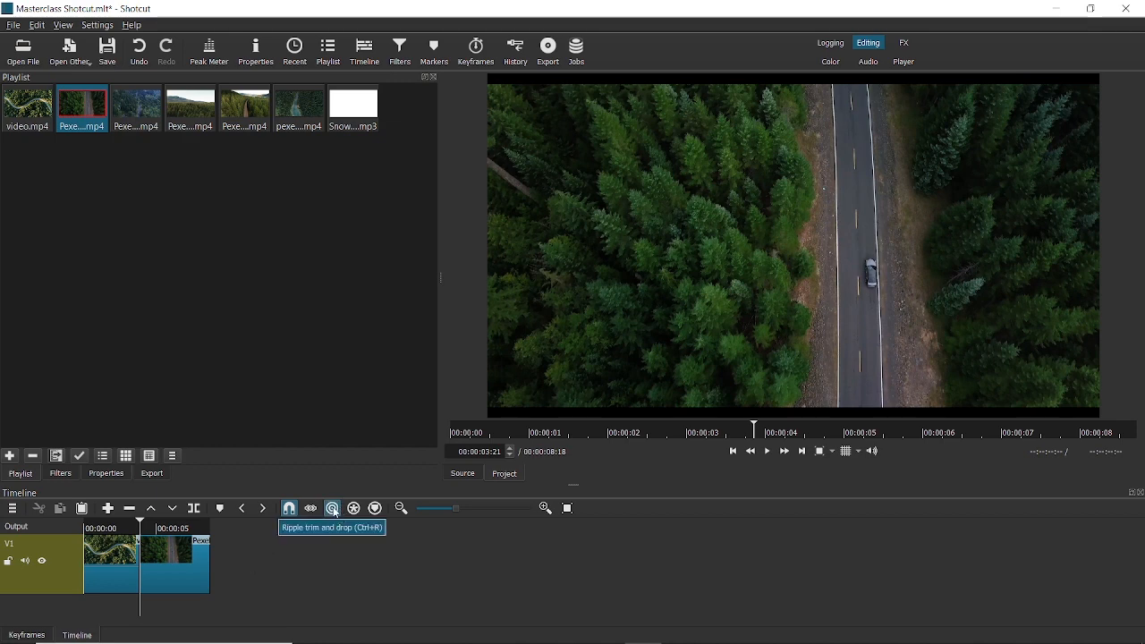
pyautogui.click(331, 509)
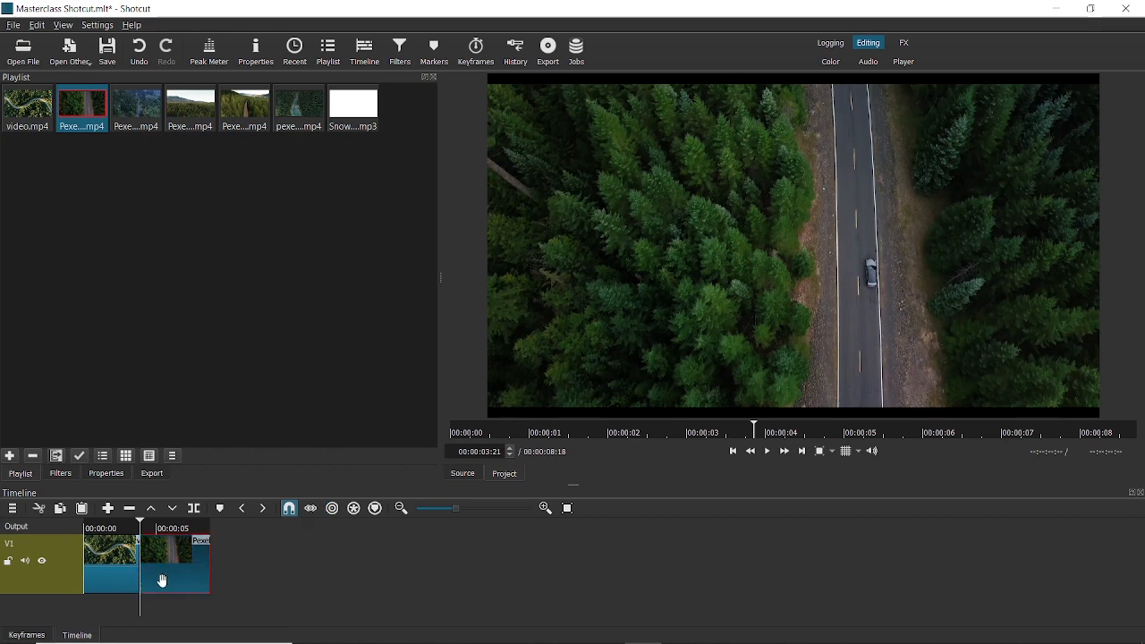
# Step: Move the second clip later so it ends at 00:00:13:23, and extend the end of video.mp4 to about 00:00:07:08
pyautogui.moveTo(161, 580); pyautogui.dragTo(236, 581)
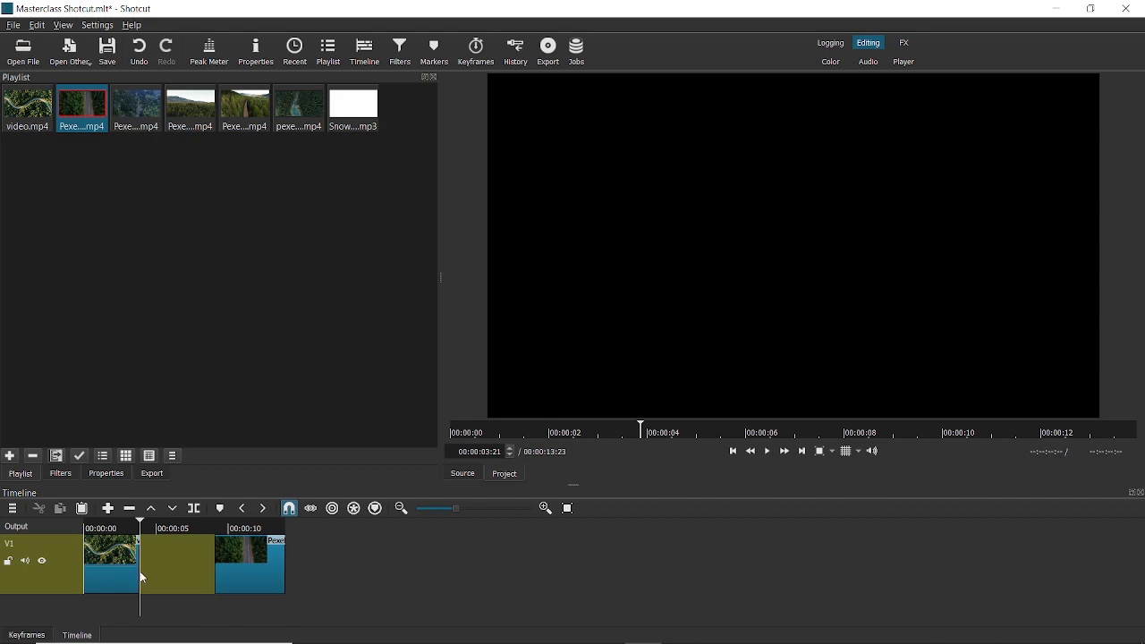
pyautogui.moveTo(142, 568); pyautogui.dragTo(199, 572)
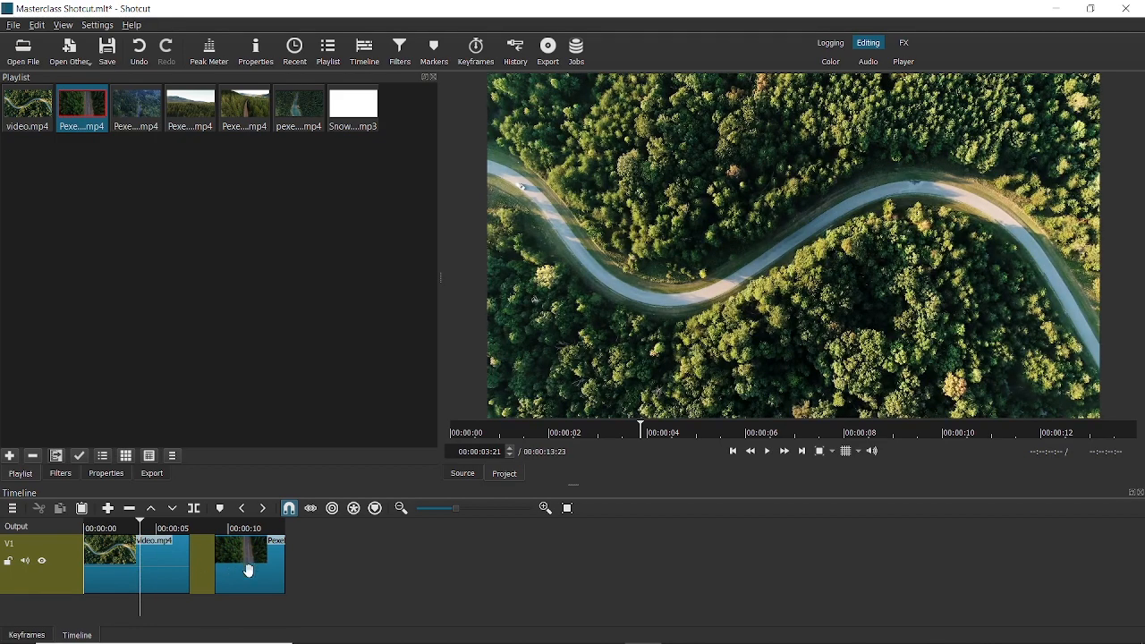
# Step: With ripple off, drop the second clip over the start of video.mp4, and undo the overwrite
pyautogui.click(248, 572)
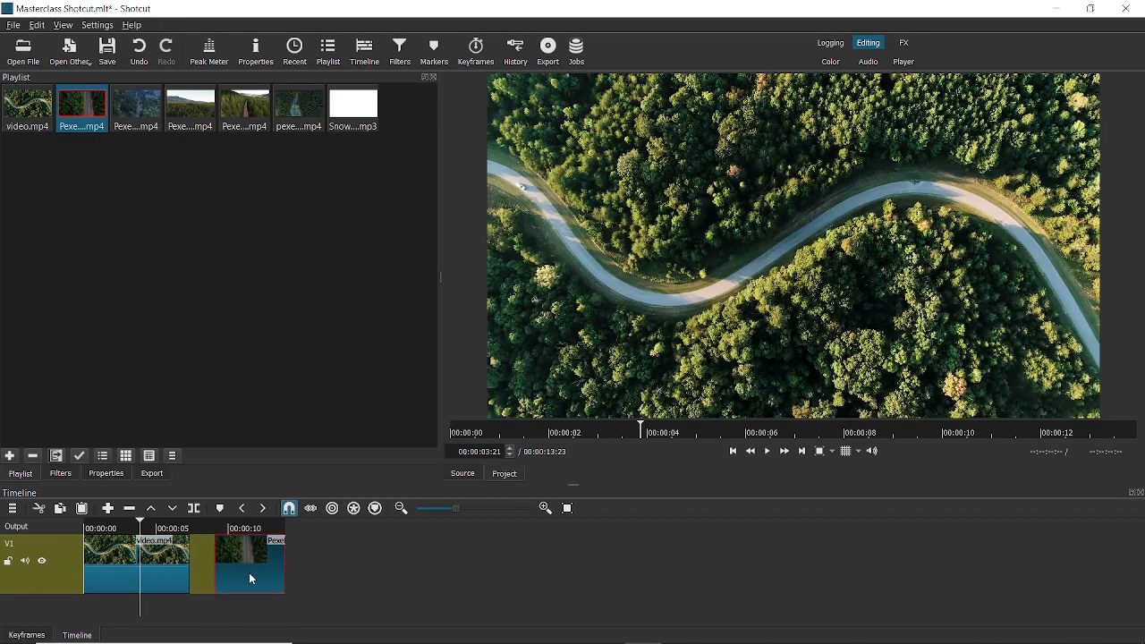
pyautogui.moveTo(250, 573); pyautogui.dragTo(92, 589)
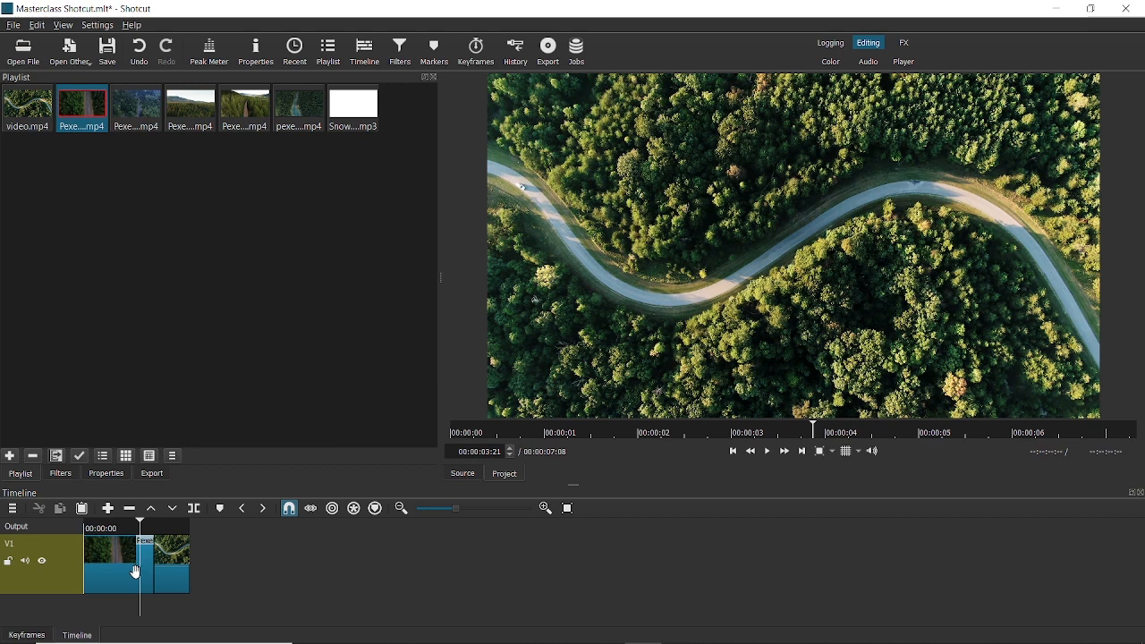
pyautogui.hotkey('ctrl', 'z')
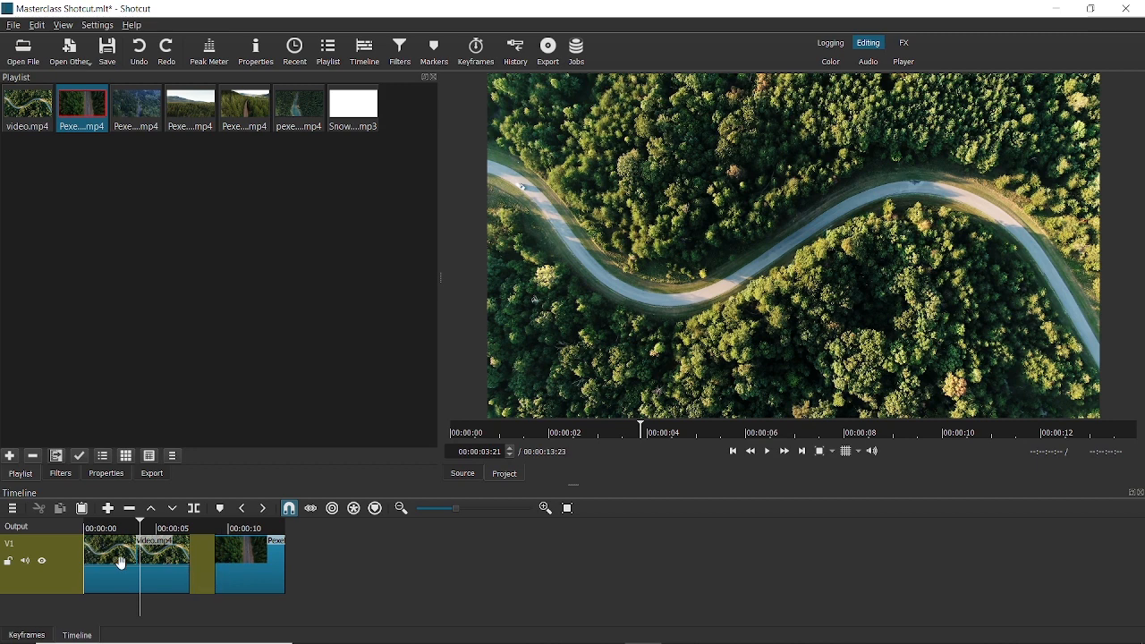
# Step: Turn on Ripple trim and drop and move the second clip to the start of V1, ahead of video.mp4
pyautogui.click(333, 514)
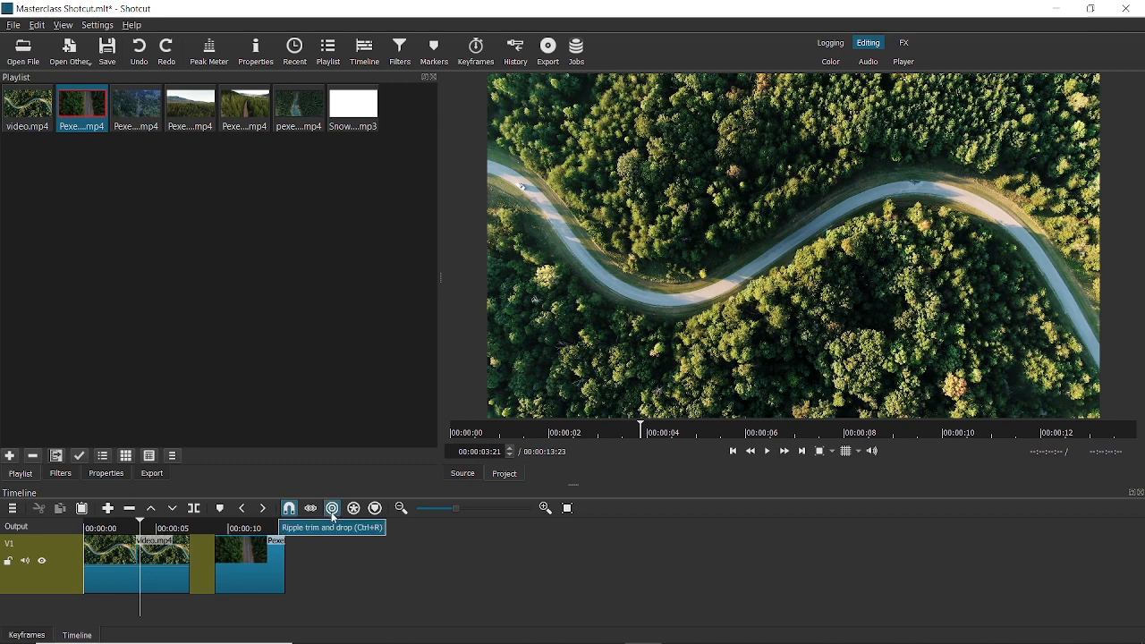
pyautogui.click(240, 578)
pyautogui.moveTo(239, 578); pyautogui.dragTo(100, 582)
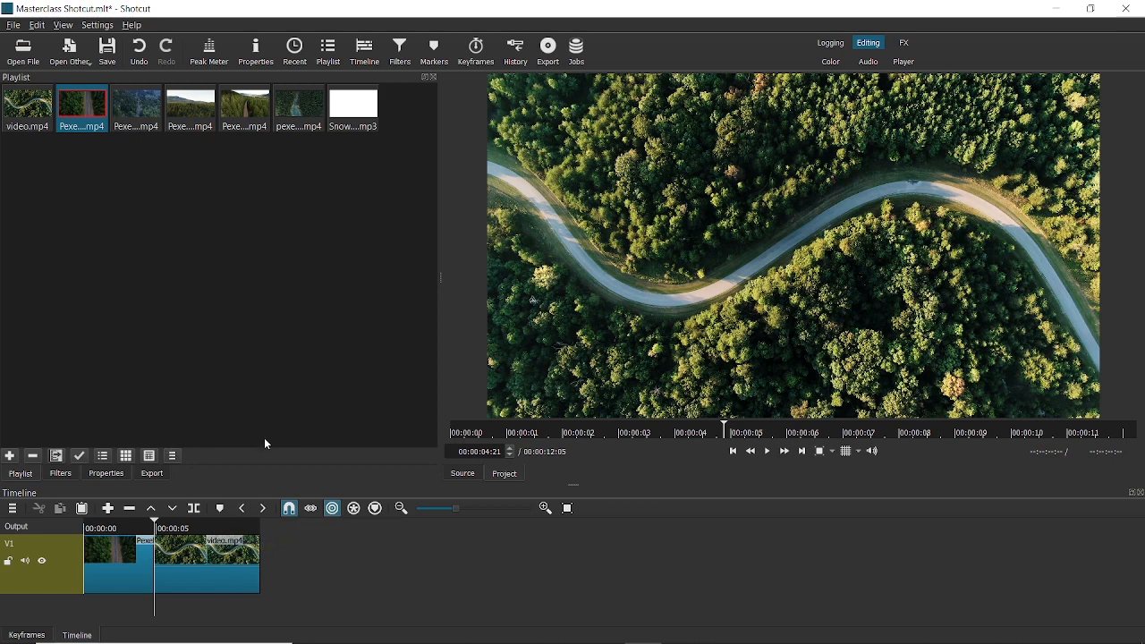
# Step: Add Pexels Videos 1437396.mp4 from the playlist to the end of V1 and trim its end to 00:00:16:00
pyautogui.doubleClick(119, 113)
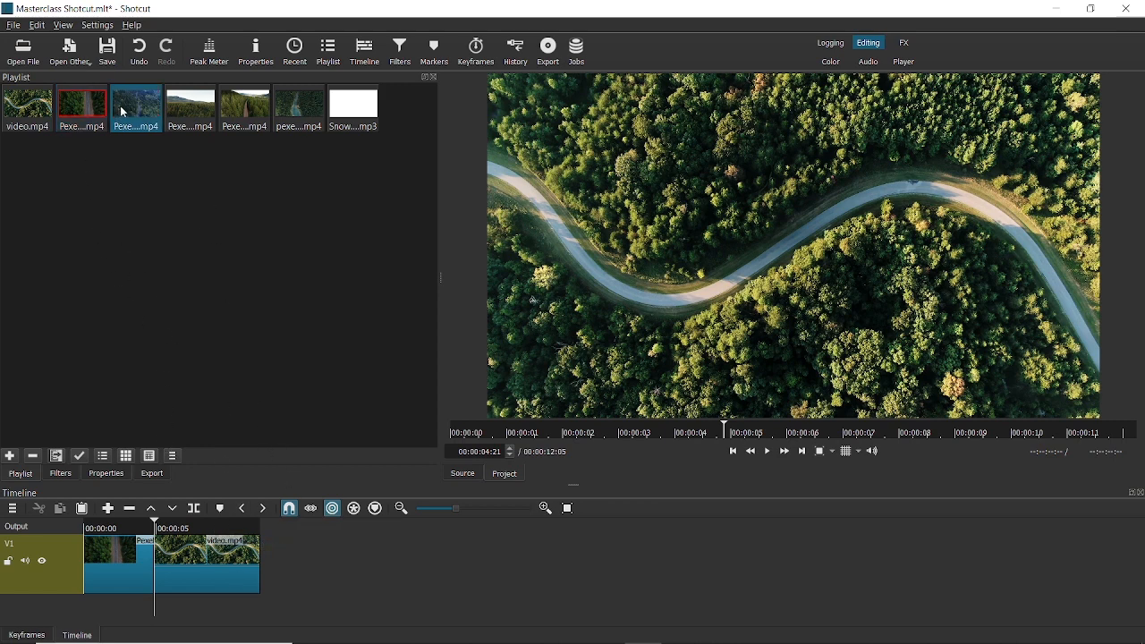
pyautogui.moveTo(119, 113); pyautogui.dragTo(304, 535)
pyautogui.click(348, 531)
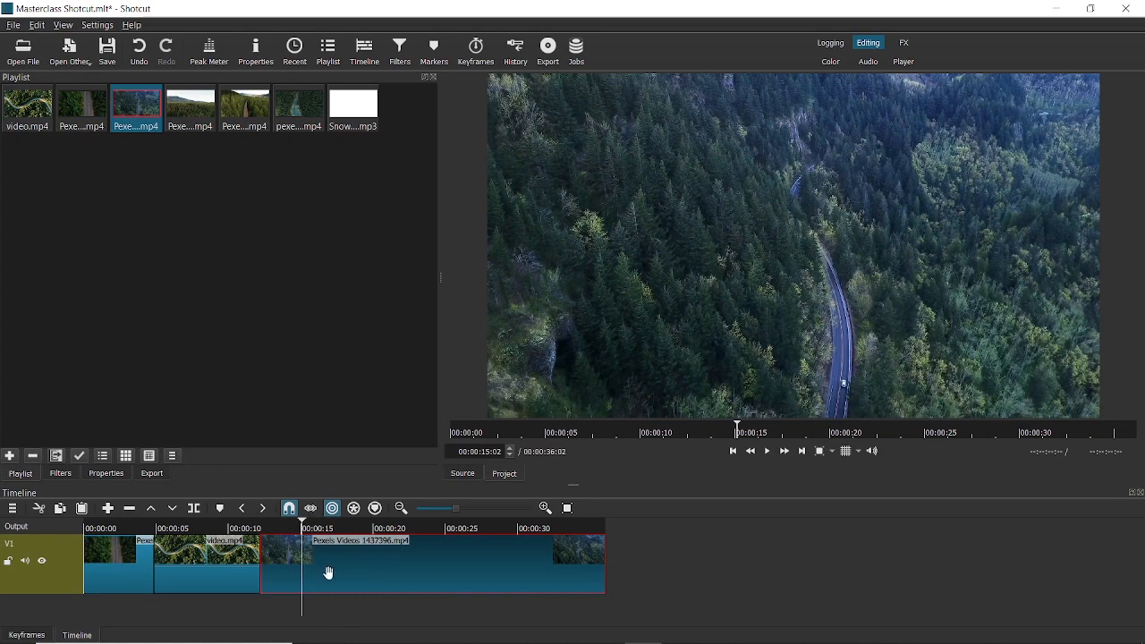
pyautogui.moveTo(599, 562); pyautogui.dragTo(315, 561)
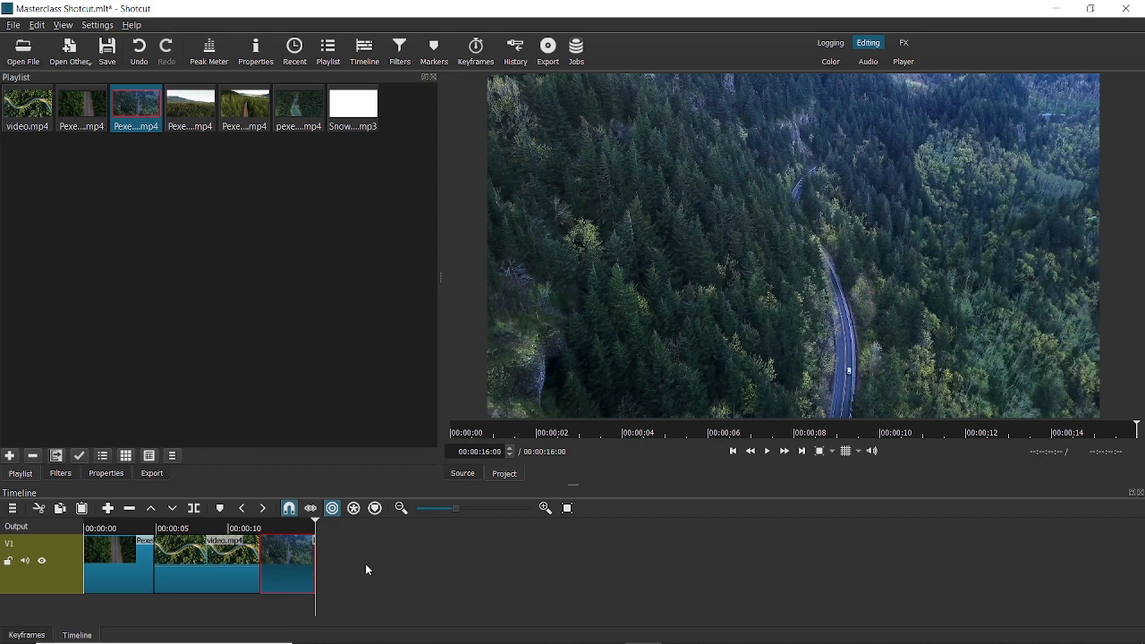
# Step: Lift all three clips off track V1 one by one to empty the timeline
pyautogui.click(194, 573)
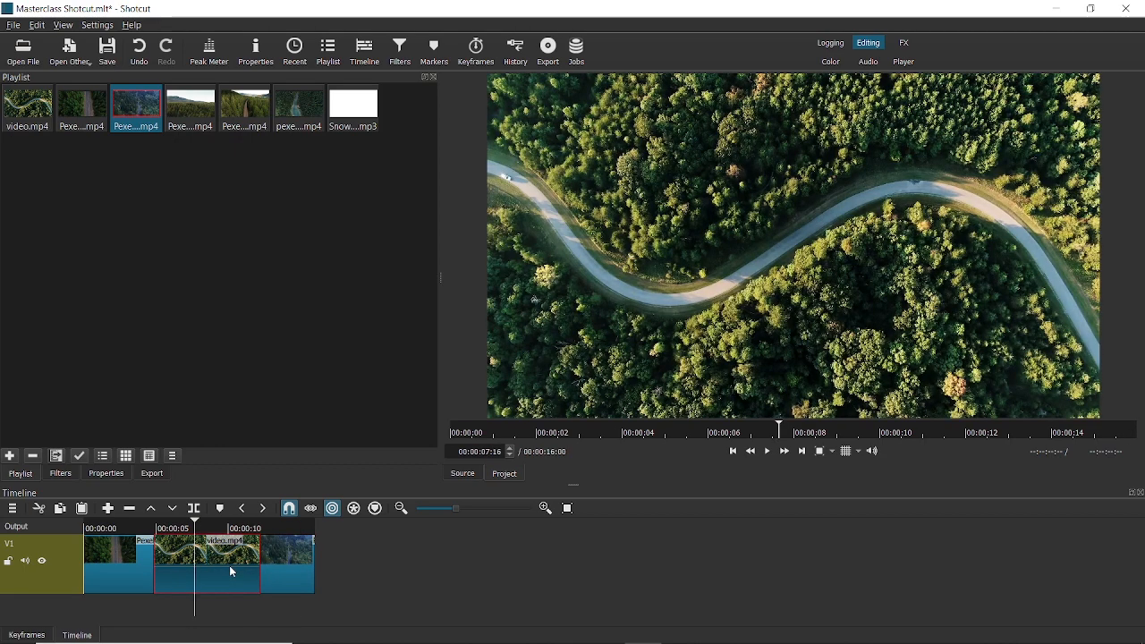
pyautogui.press('z')
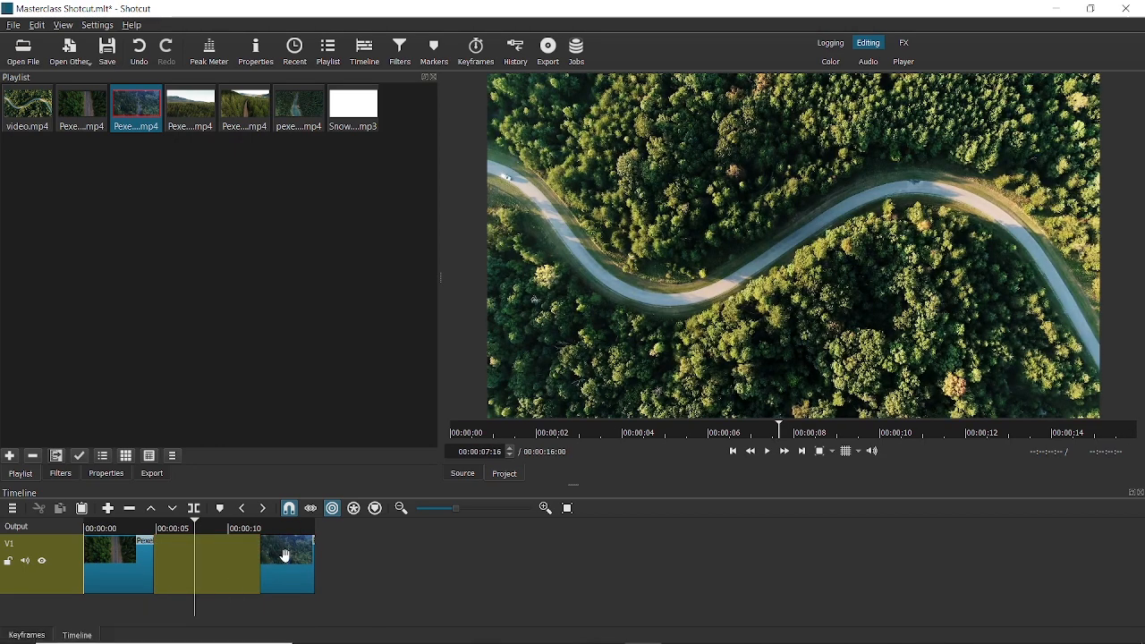
pyautogui.click(288, 561)
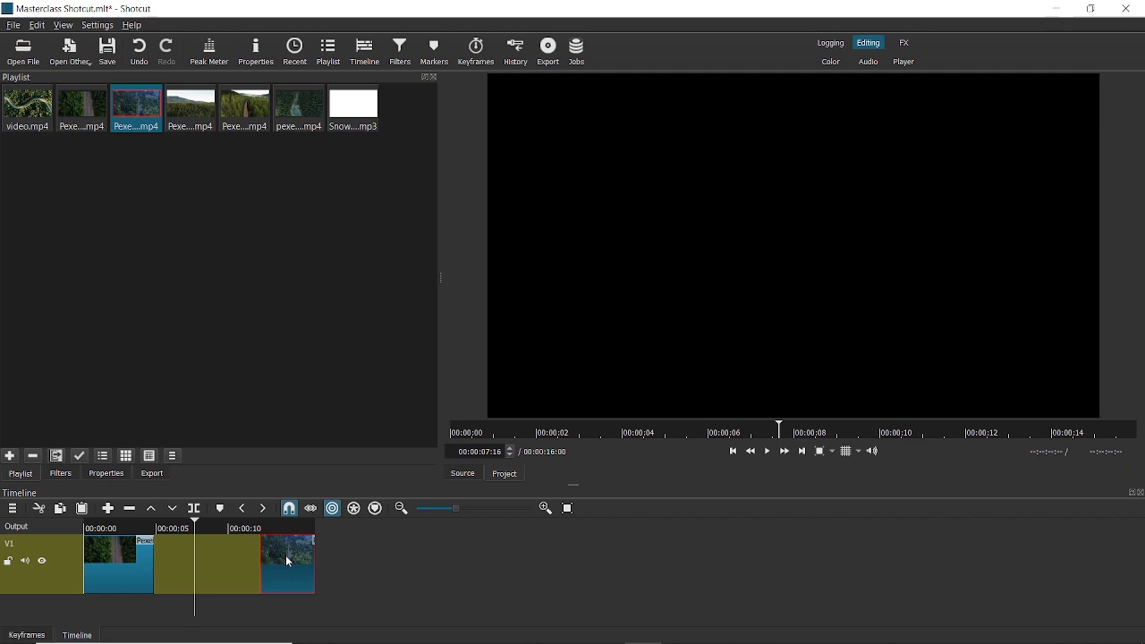
pyautogui.press('z')
pyautogui.click(126, 555)
pyautogui.press('z')
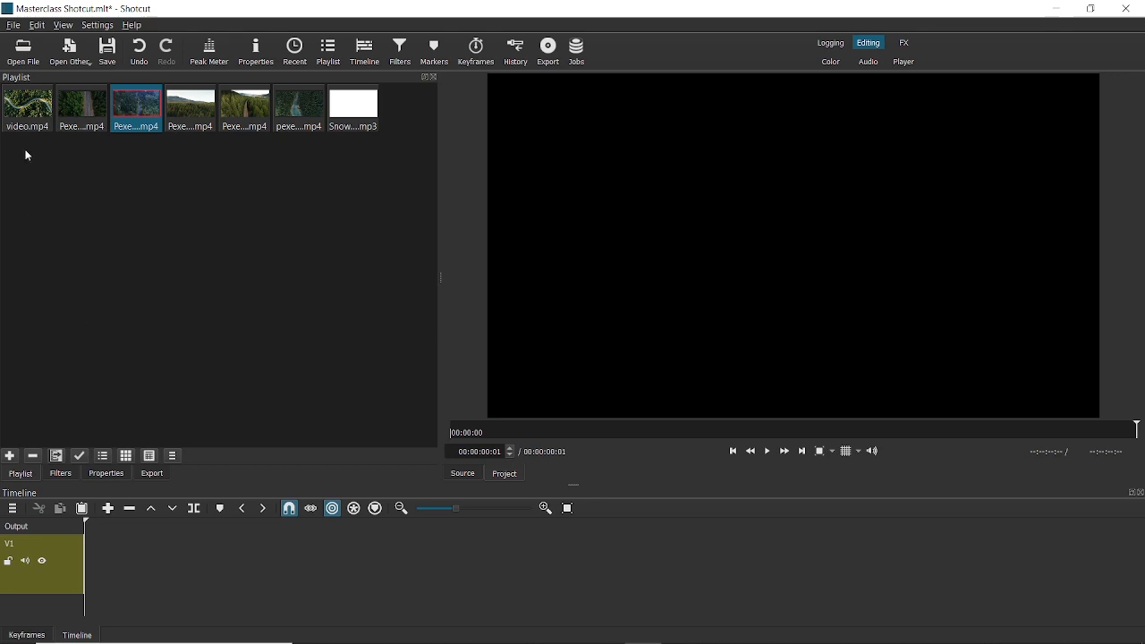
# Step: Add all six video clips from the playlist together to the start of track V1
pyautogui.click(39, 105)
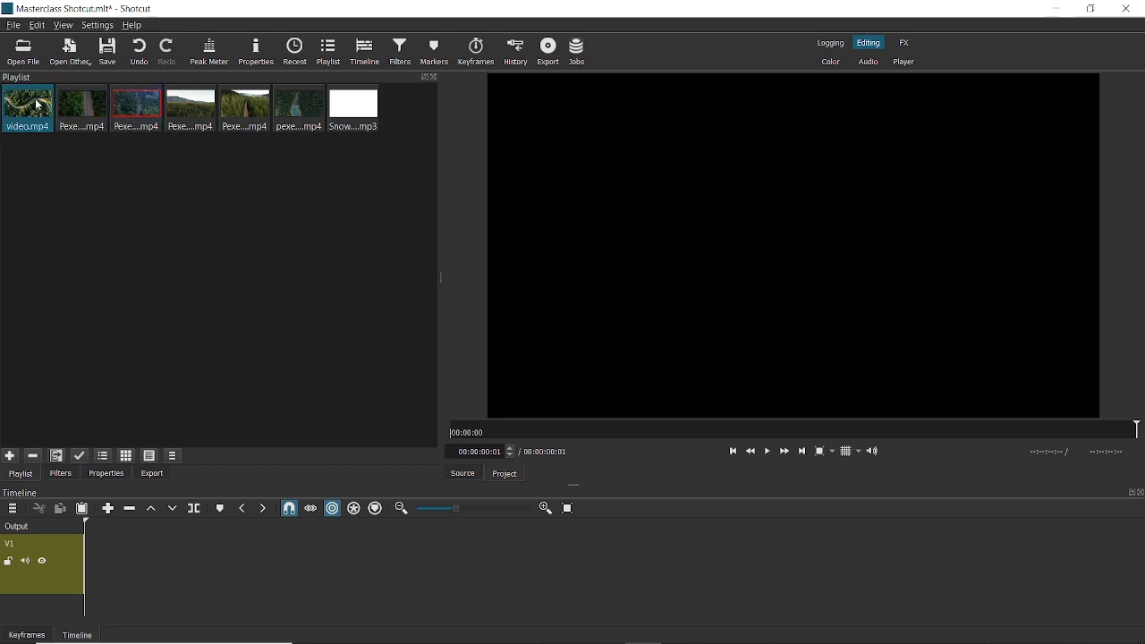
pyautogui.moveTo(87, 107); pyautogui.dragTo(291, 111)
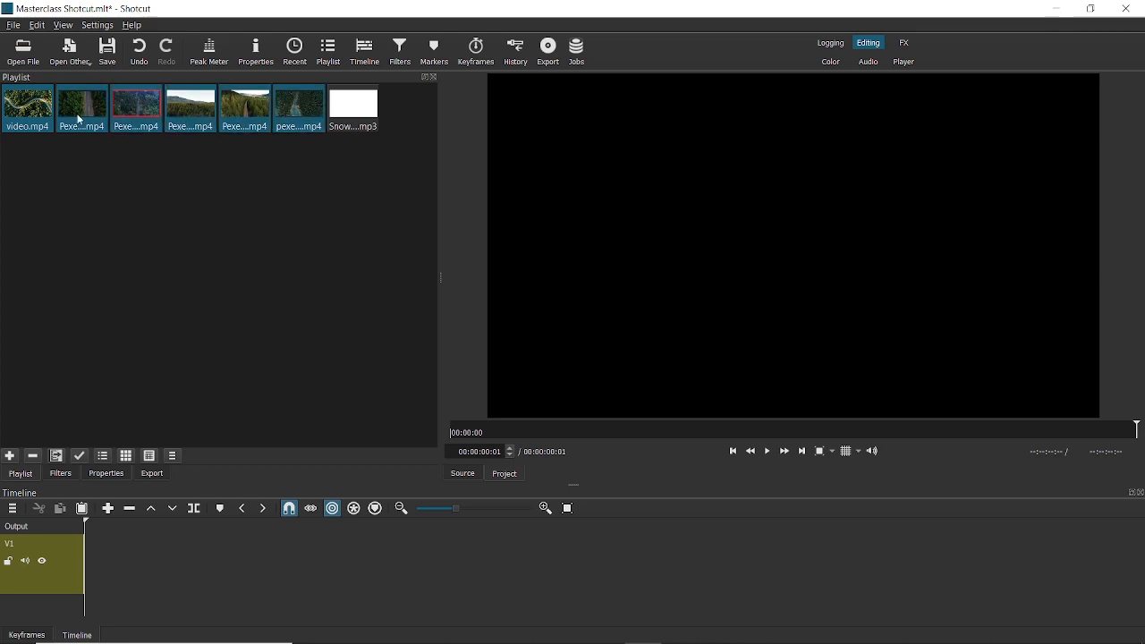
pyautogui.moveTo(47, 104); pyautogui.dragTo(85, 539)
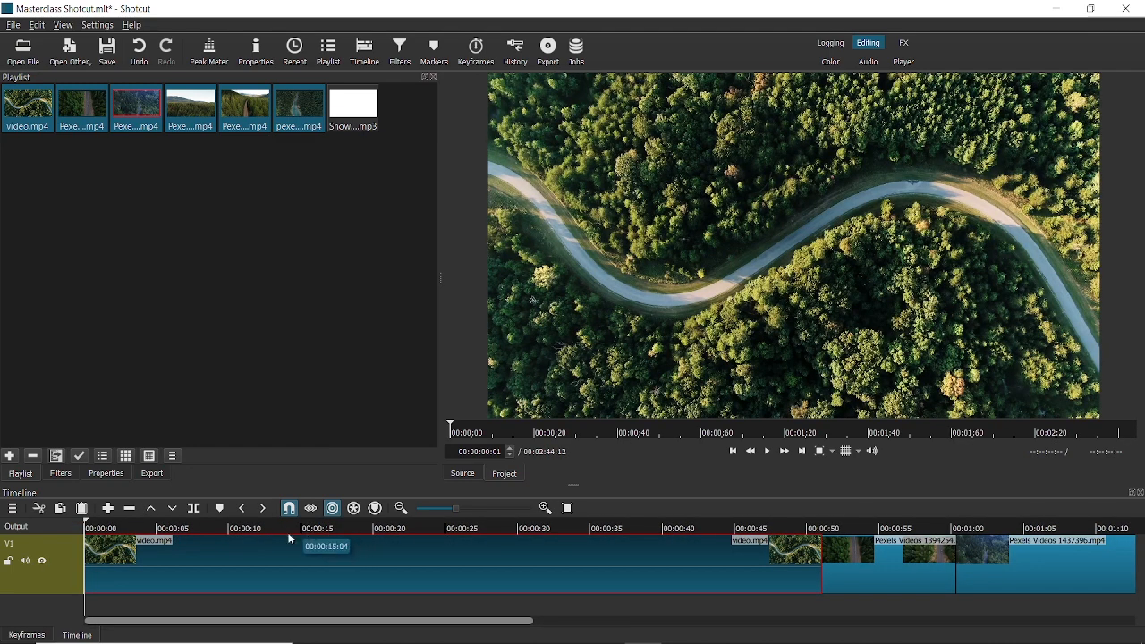
# Step: Trim the end of video.mp4 to 00:00:03:05 and the end of Pexels Videos 1394254.mp4 to about 00:00:05 on the timeline
pyautogui.click(130, 528)
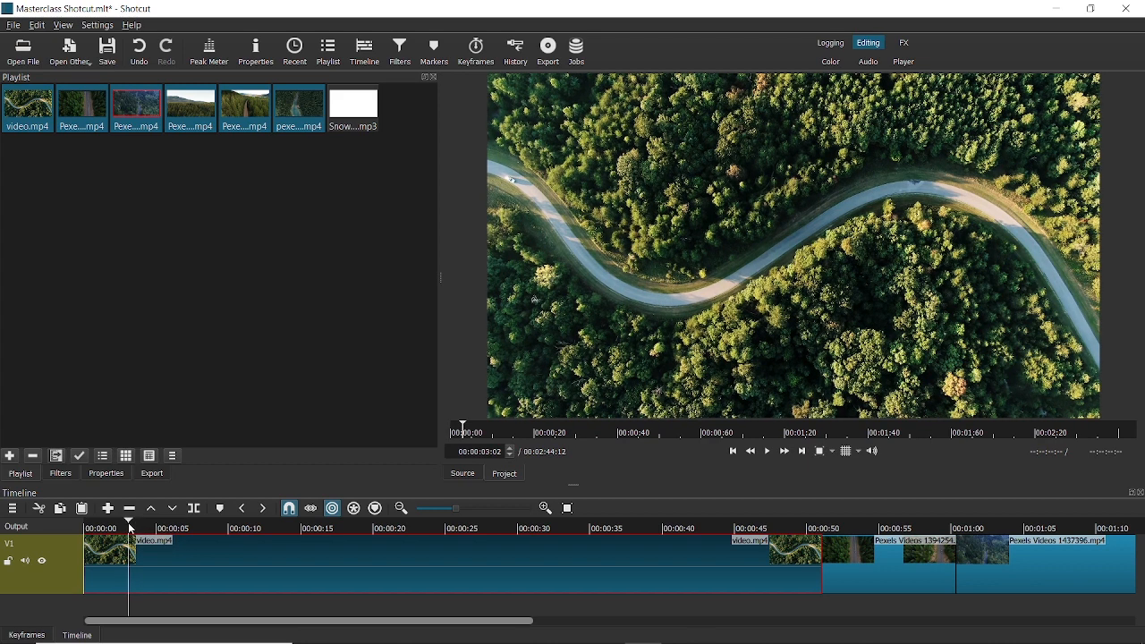
pyautogui.moveTo(130, 529); pyautogui.dragTo(131, 533)
pyautogui.moveTo(819, 545); pyautogui.dragTo(123, 587)
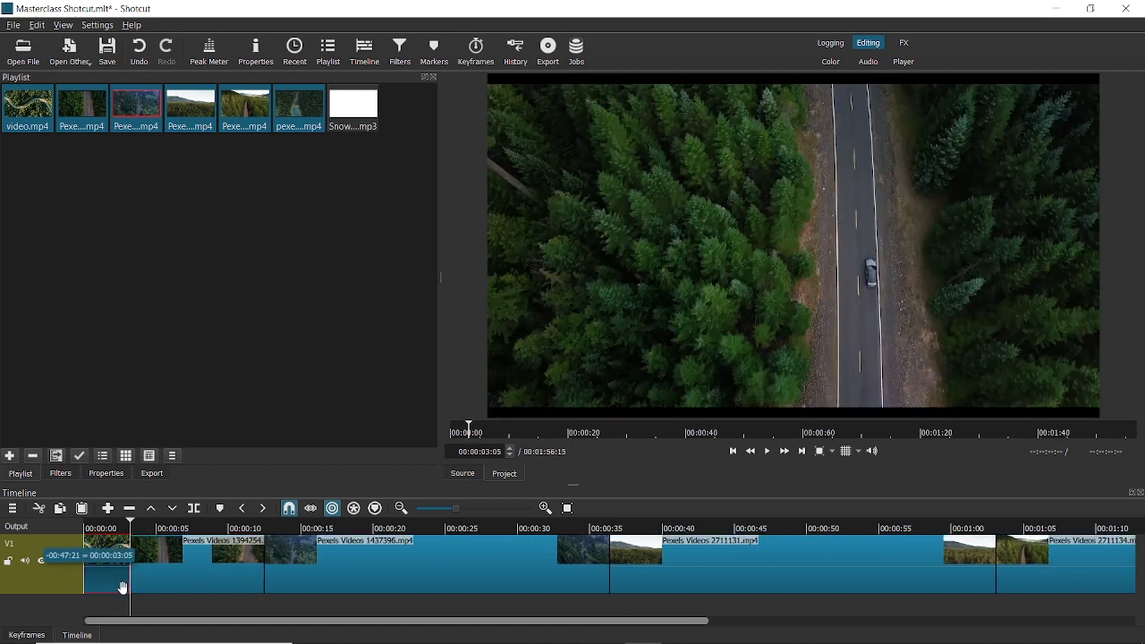
pyautogui.moveTo(144, 527); pyautogui.dragTo(160, 533)
pyautogui.moveTo(233, 570); pyautogui.dragTo(153, 570)
# Step: Trim Pexels Videos 1437396.mp4 to end at 00:00:07:12 and Pexels Videos 2711131.mp4 to end at about 00:00:10
pyautogui.moveTo(184, 532); pyautogui.dragTo(199, 532)
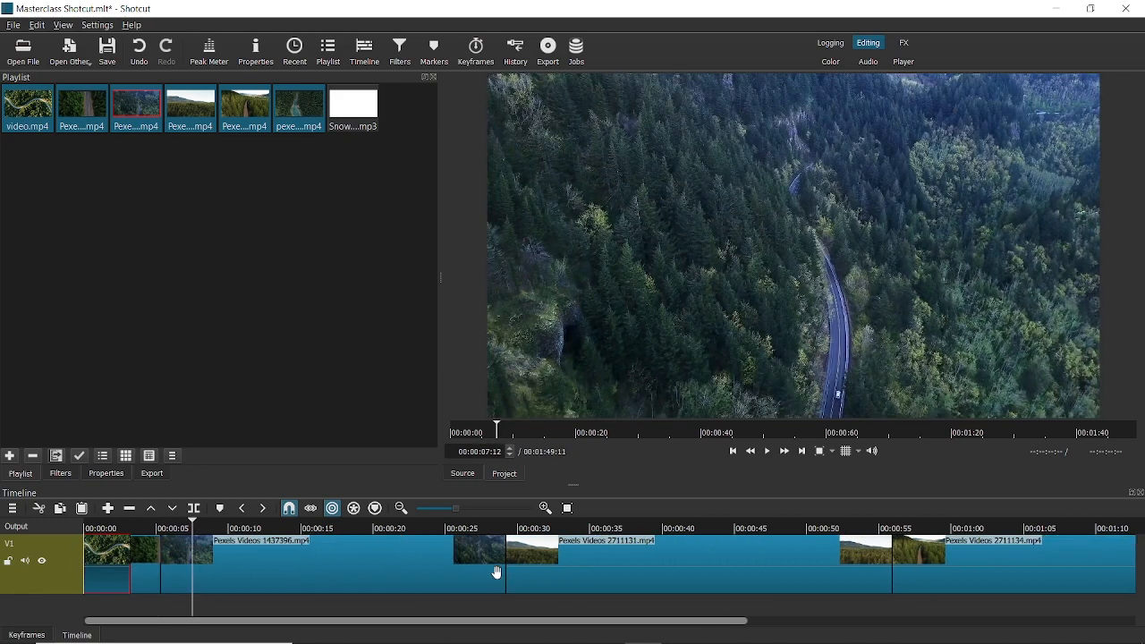
pyautogui.moveTo(501, 573); pyautogui.dragTo(193, 584)
pyautogui.moveTo(235, 532); pyautogui.dragTo(226, 533)
pyautogui.moveTo(563, 570); pyautogui.dragTo(223, 586)
# Step: Trim Pexels Videos 2711134.mp4 to end at 00:00:12:16 and the last clip on V1 to end at about 00:00:15:00
pyautogui.click(266, 530)
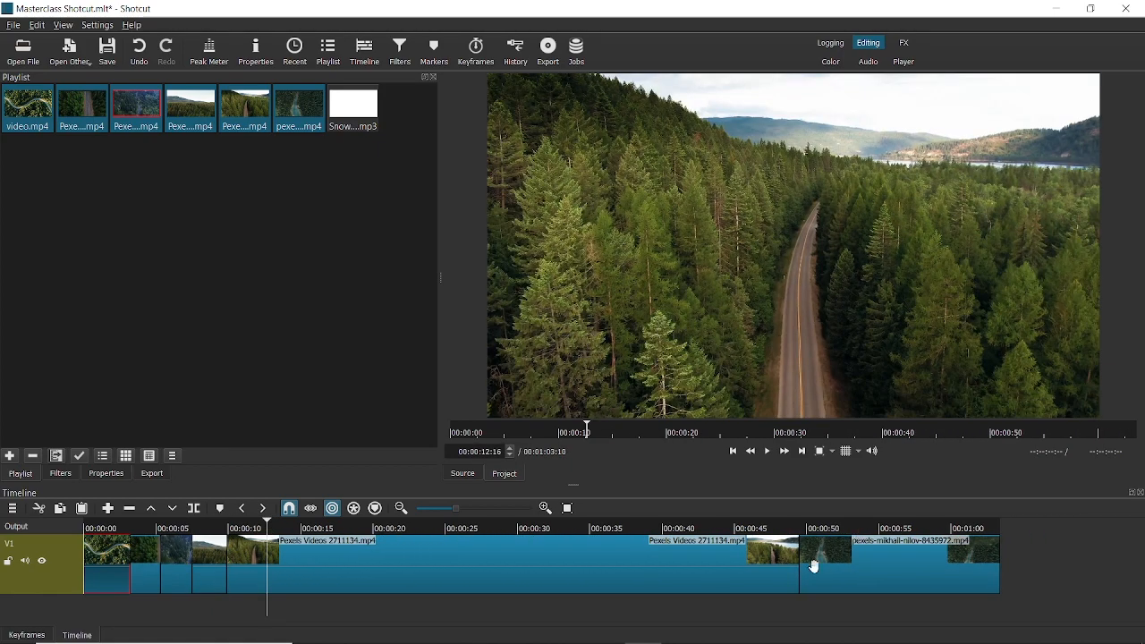
pyautogui.click(792, 566)
pyautogui.moveTo(793, 565); pyautogui.dragTo(265, 603)
pyautogui.click(298, 531)
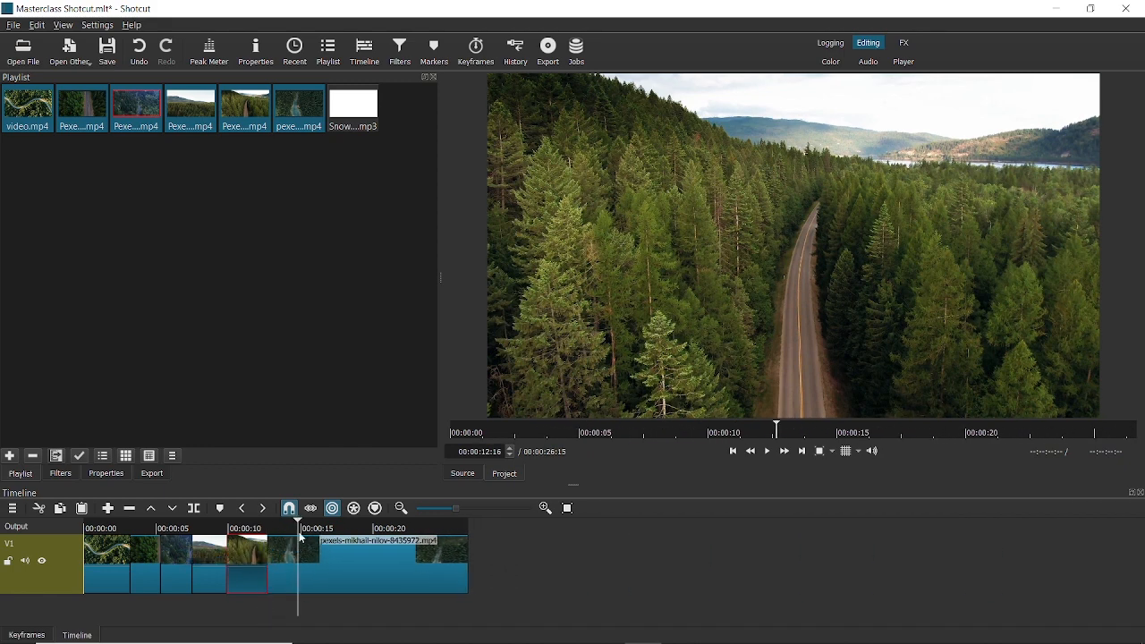
pyautogui.moveTo(466, 579); pyautogui.dragTo(294, 581)
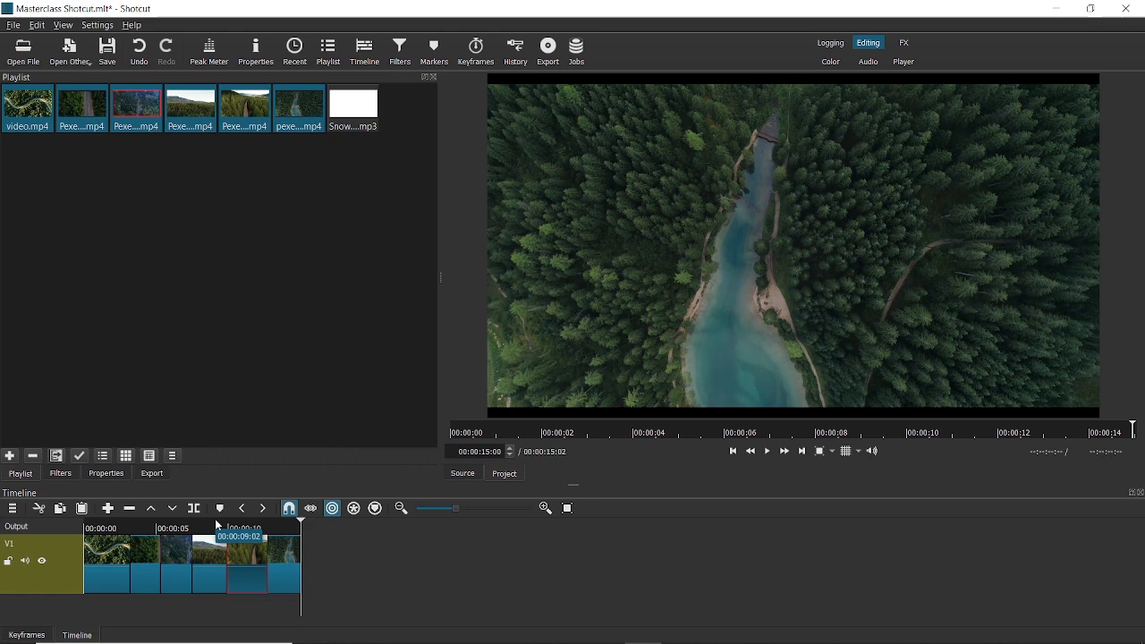
# Step: Reorder V1 to start with Pexels Videos 2711131.mp4, the river clip and Pexels Videos 1437396.mp4, and shorten video.mp4 to 00:00:02:15
pyautogui.click(209, 528)
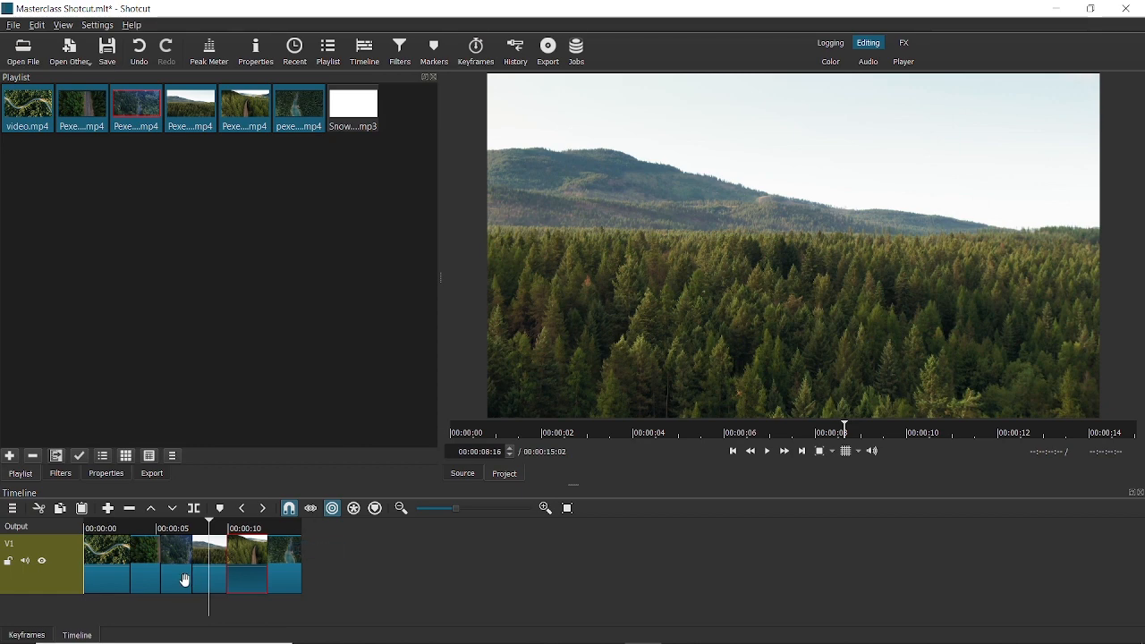
pyautogui.moveTo(209, 577); pyautogui.dragTo(86, 583)
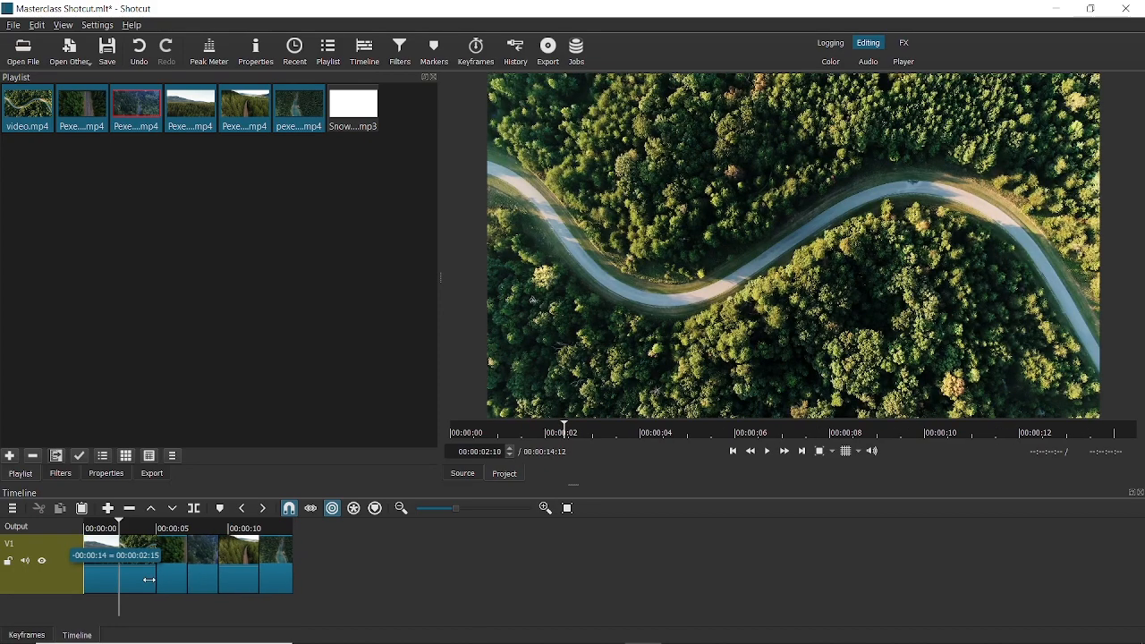
pyautogui.click(142, 529)
pyautogui.moveTo(144, 531); pyautogui.dragTo(127, 584)
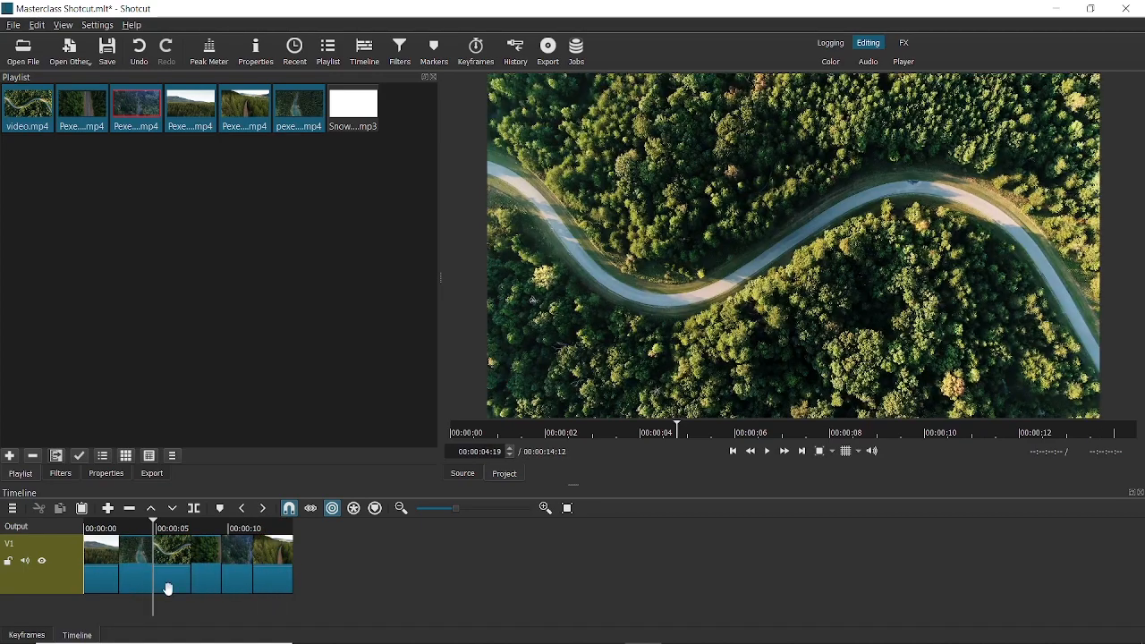
pyautogui.moveTo(175, 526); pyautogui.dragTo(159, 580)
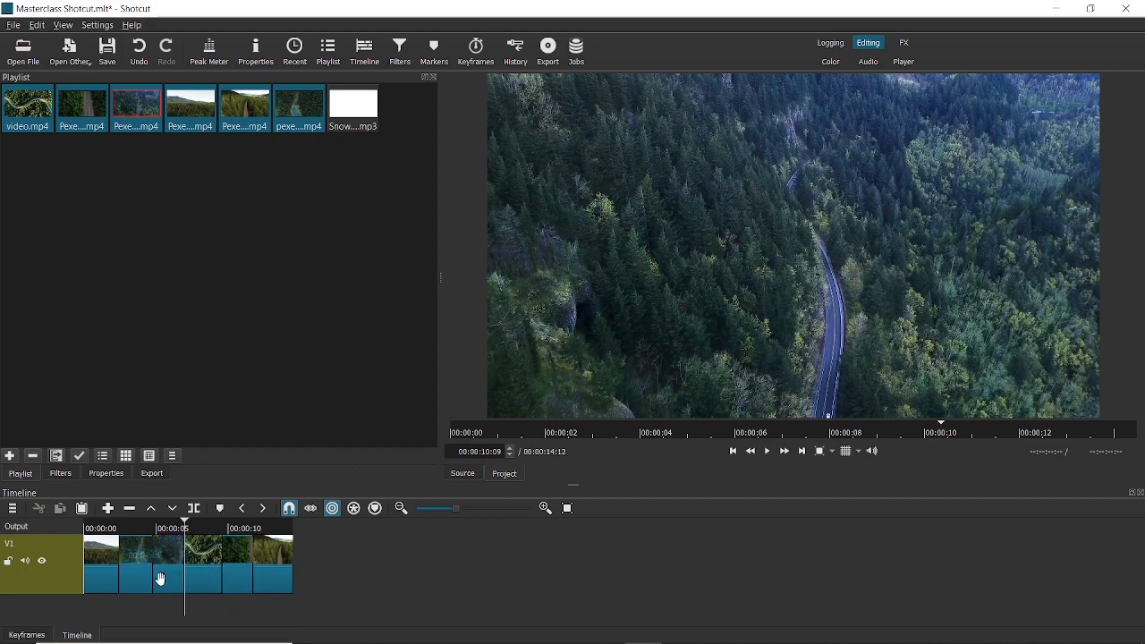
# Step: Add a Size, Position & Rotate filter to Pexels Videos 1394254.mp4 on V1 and set its zoom to 110.5%
pyautogui.moveTo(244, 536); pyautogui.dragTo(84, 554)
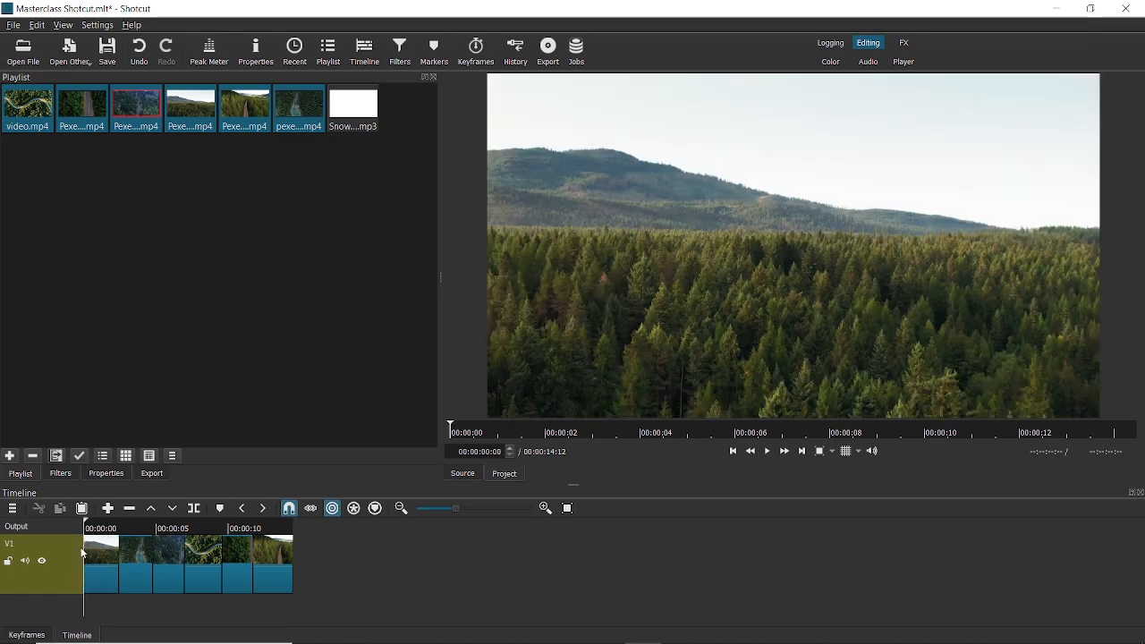
pyautogui.moveTo(85, 536); pyautogui.dragTo(87, 535)
pyautogui.moveTo(92, 529); pyautogui.dragTo(110, 537)
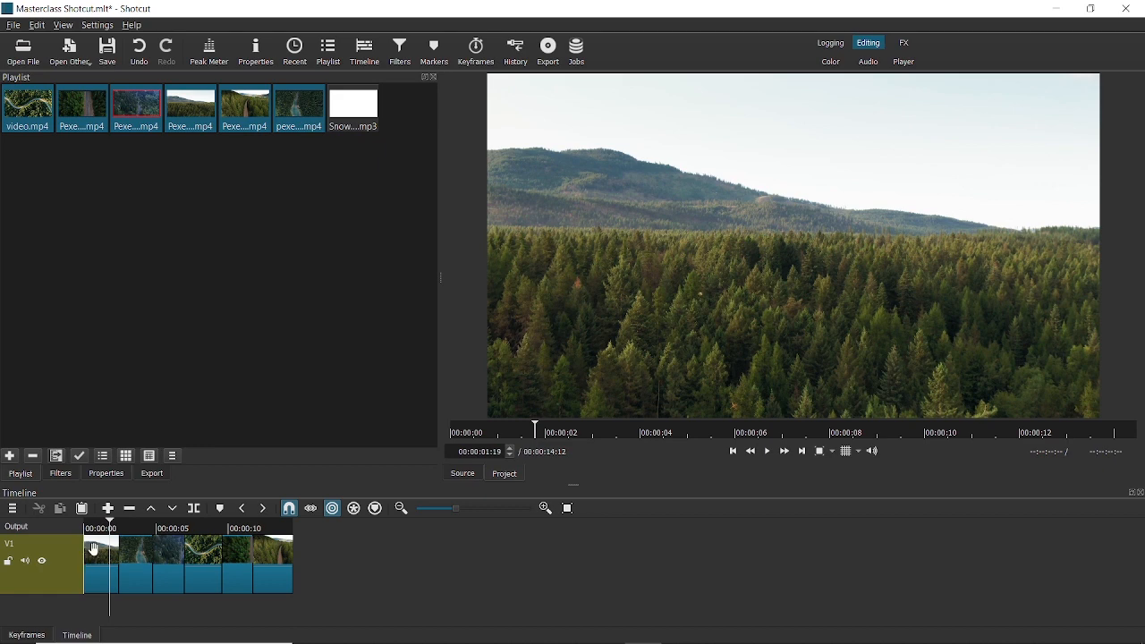
pyautogui.moveTo(110, 529); pyautogui.dragTo(239, 529)
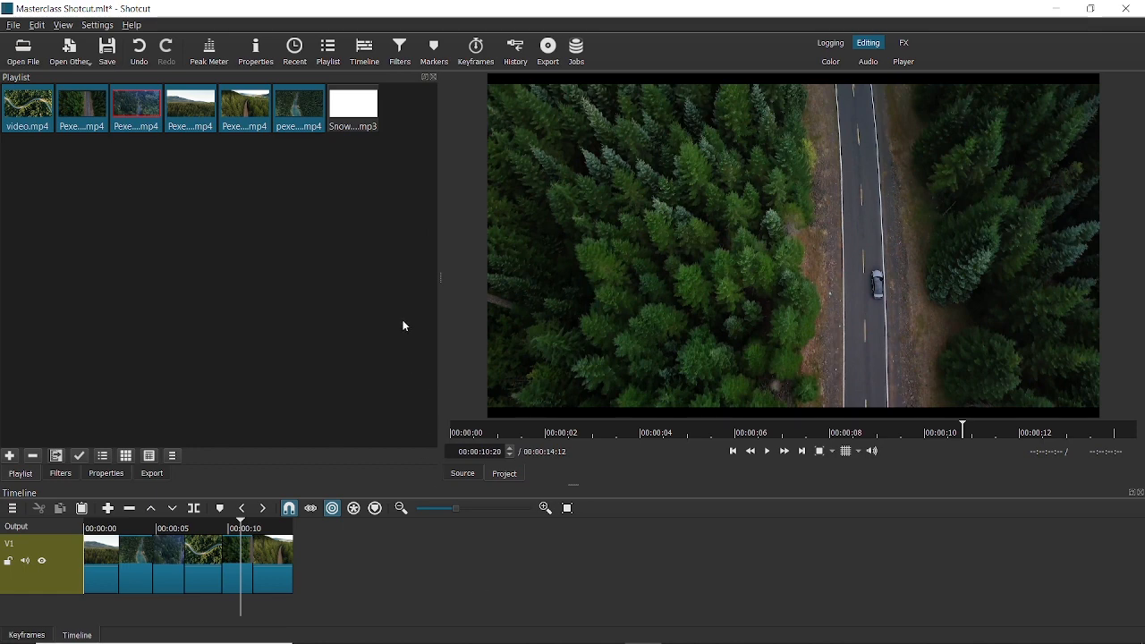
pyautogui.click(241, 299)
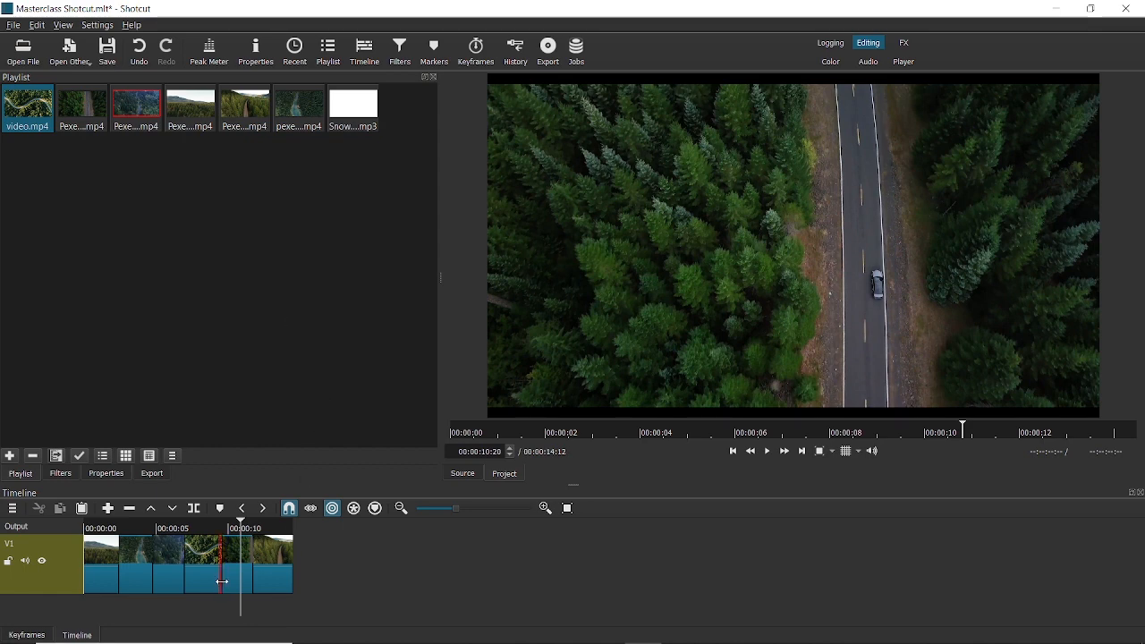
pyautogui.click(236, 555)
pyautogui.click(60, 475)
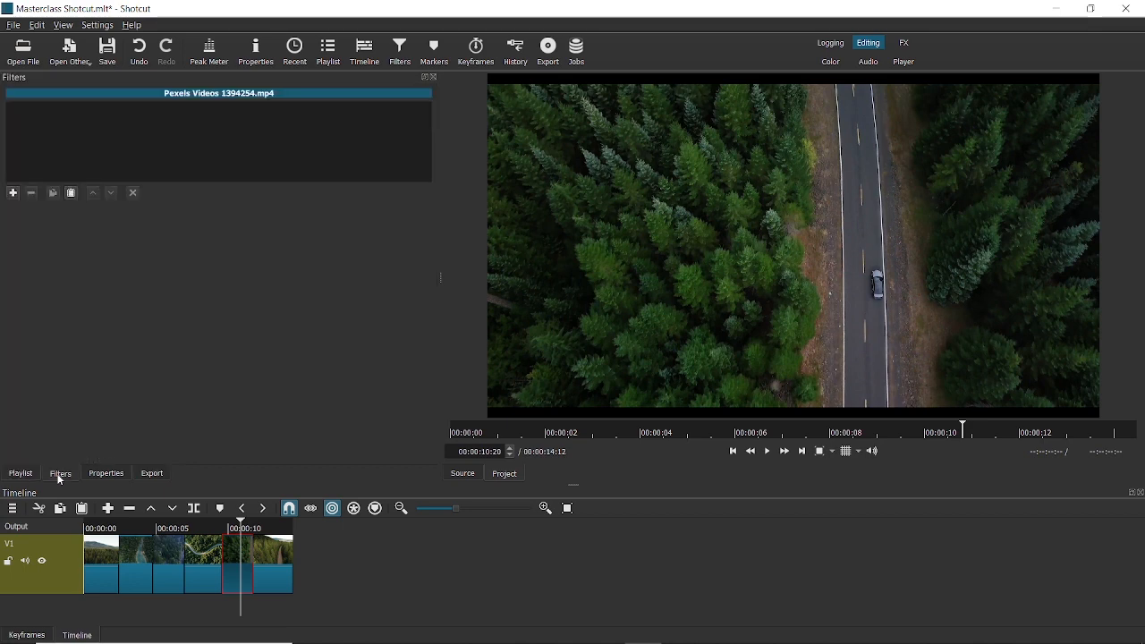
pyautogui.click(13, 195)
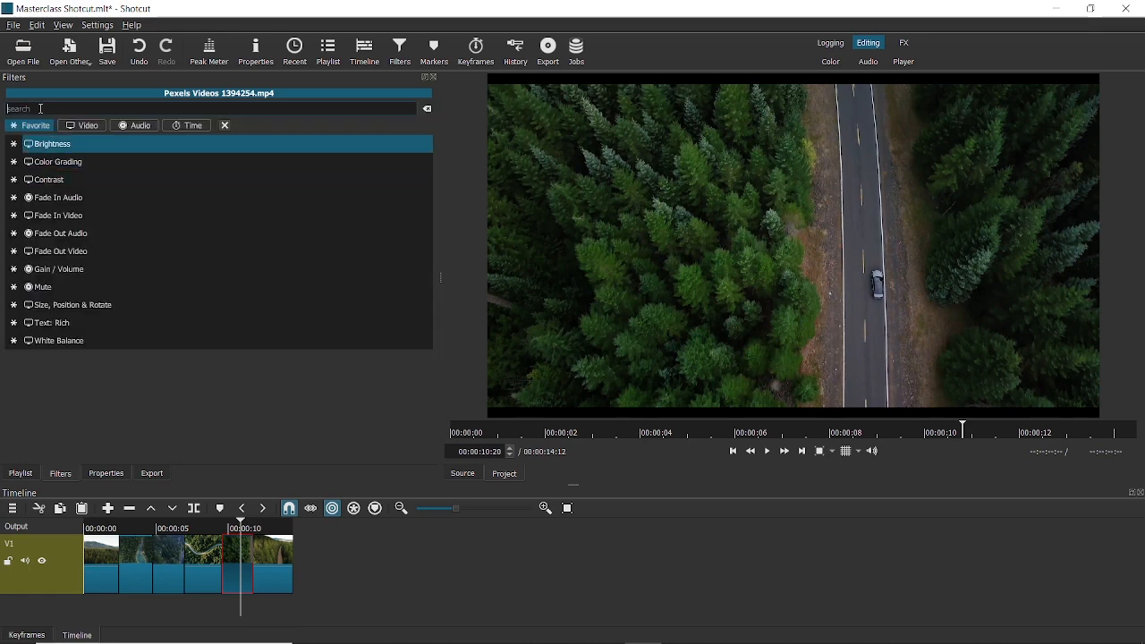
pyautogui.click(107, 310)
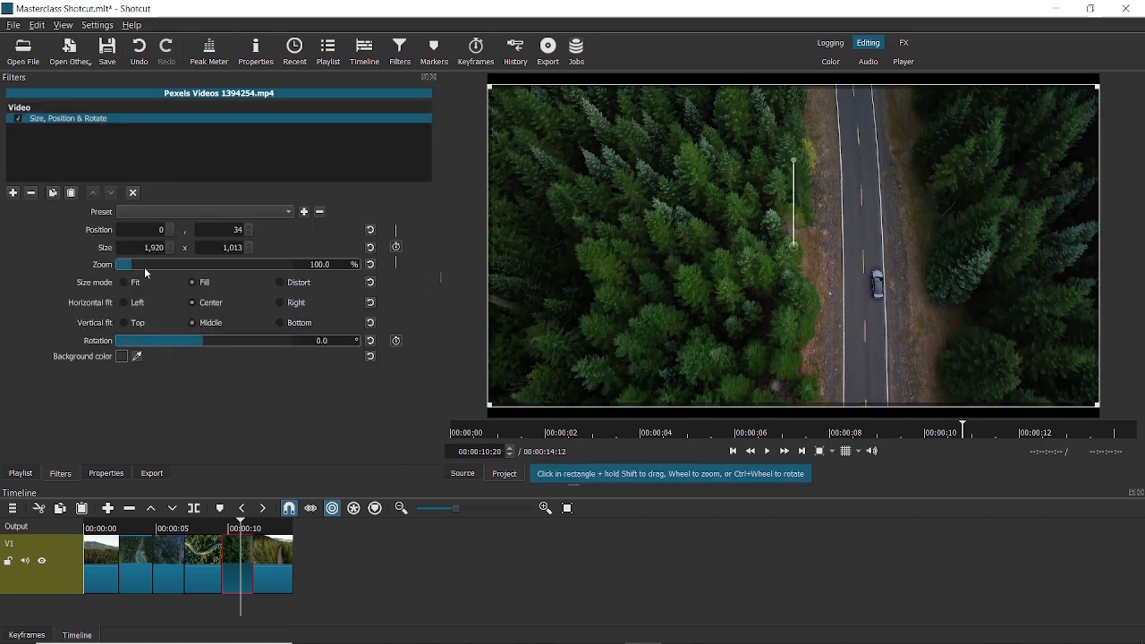
pyautogui.moveTo(132, 271); pyautogui.dragTo(136, 271)
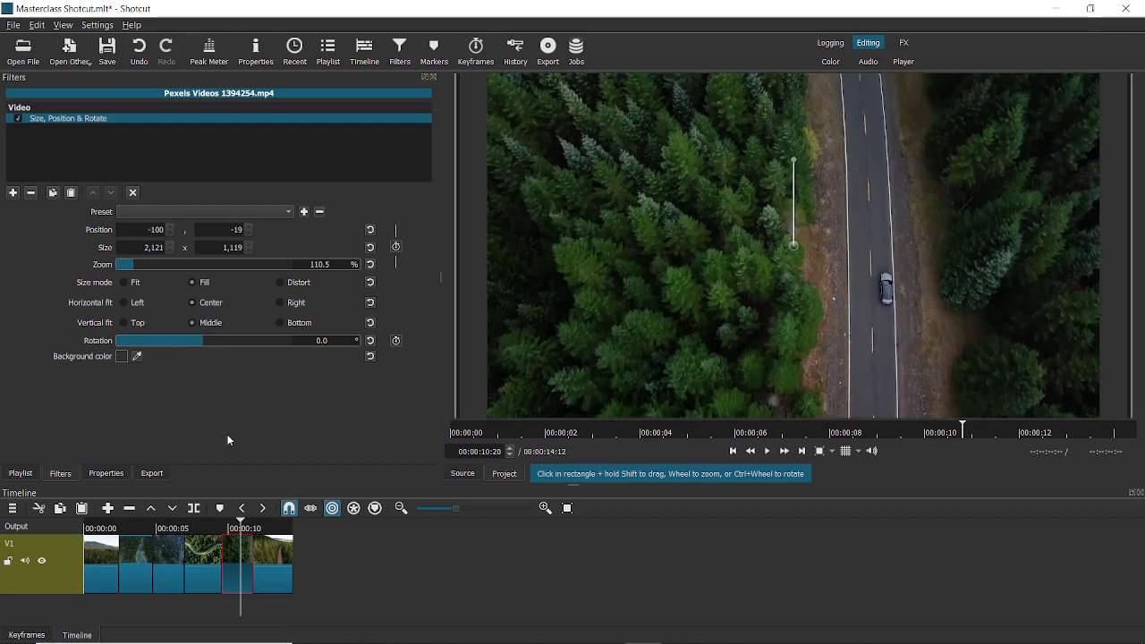
# Step: Add a Size, Position & Rotate filter to the river clip, second on V1, and set its zoom to 113.8%
pyautogui.click(273, 529)
pyautogui.moveTo(273, 528); pyautogui.dragTo(149, 548)
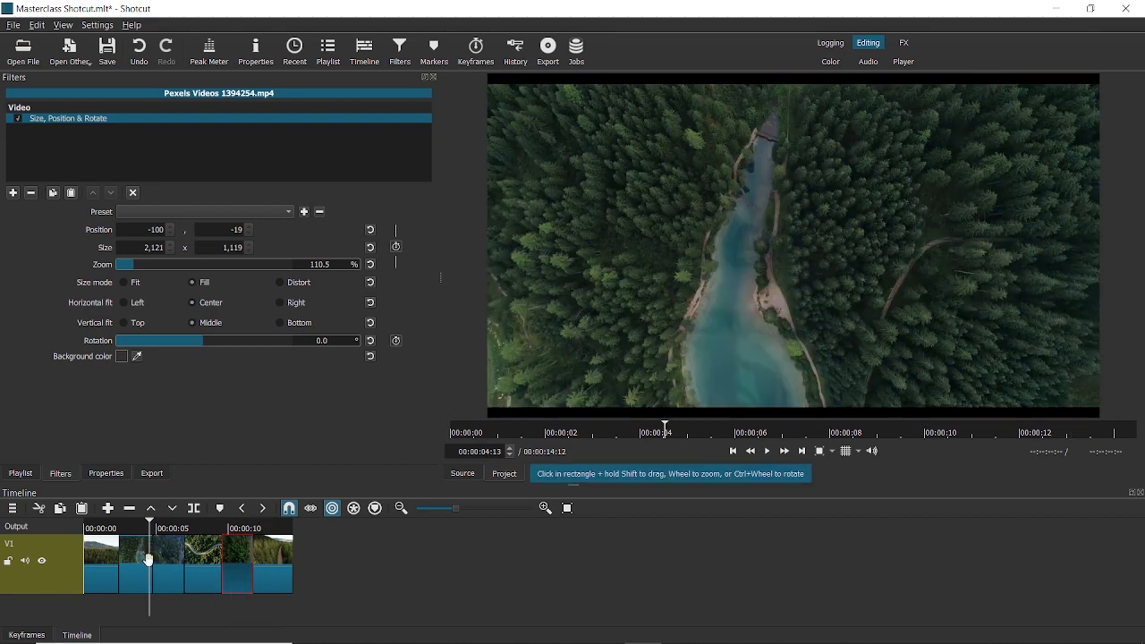
pyautogui.click(136, 549)
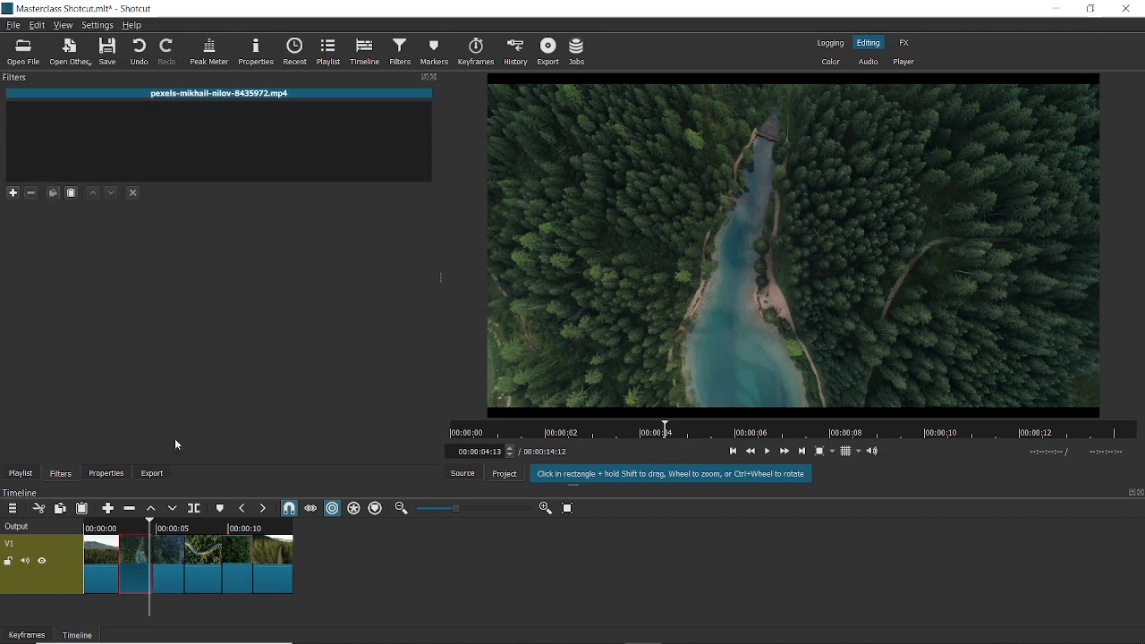
pyautogui.click(13, 194)
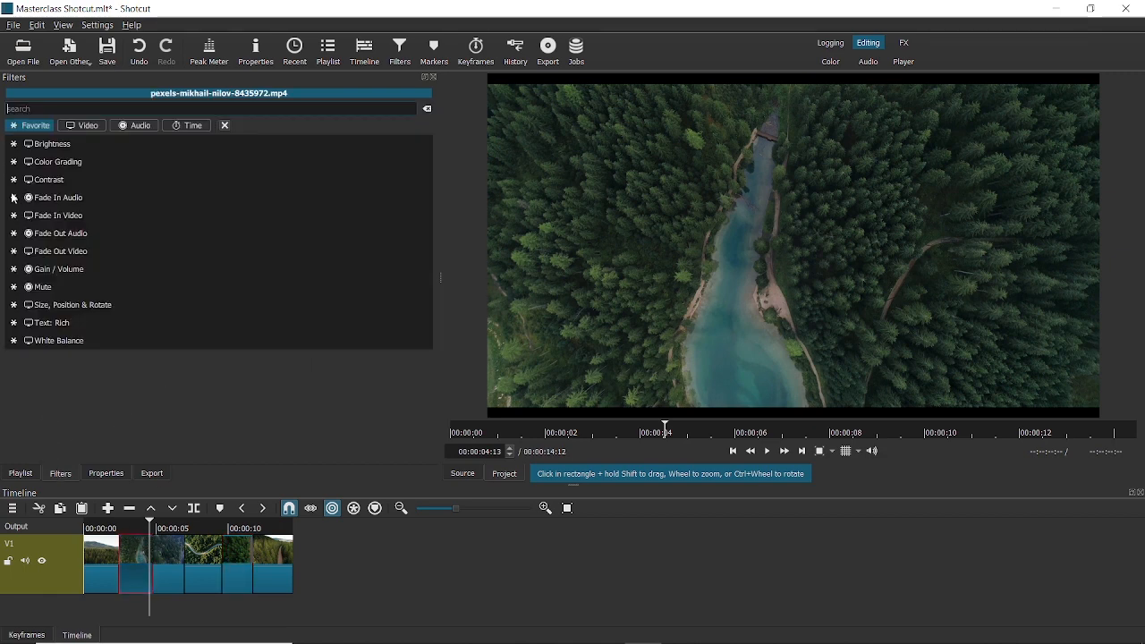
pyautogui.click(81, 304)
pyautogui.click(134, 265)
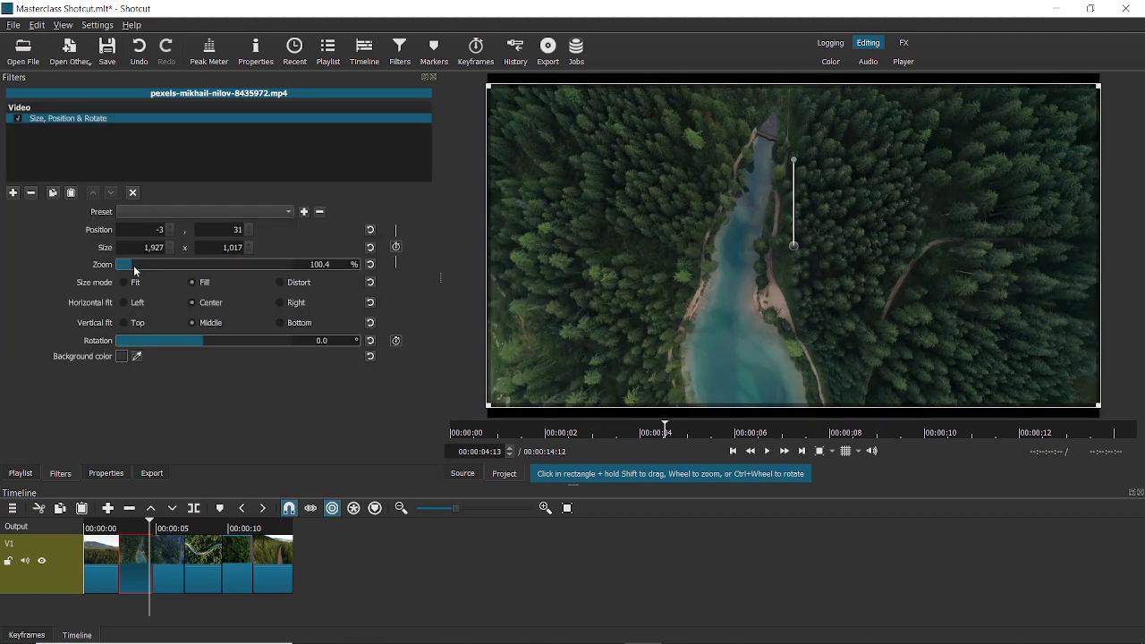
pyautogui.moveTo(134, 268); pyautogui.dragTo(137, 268)
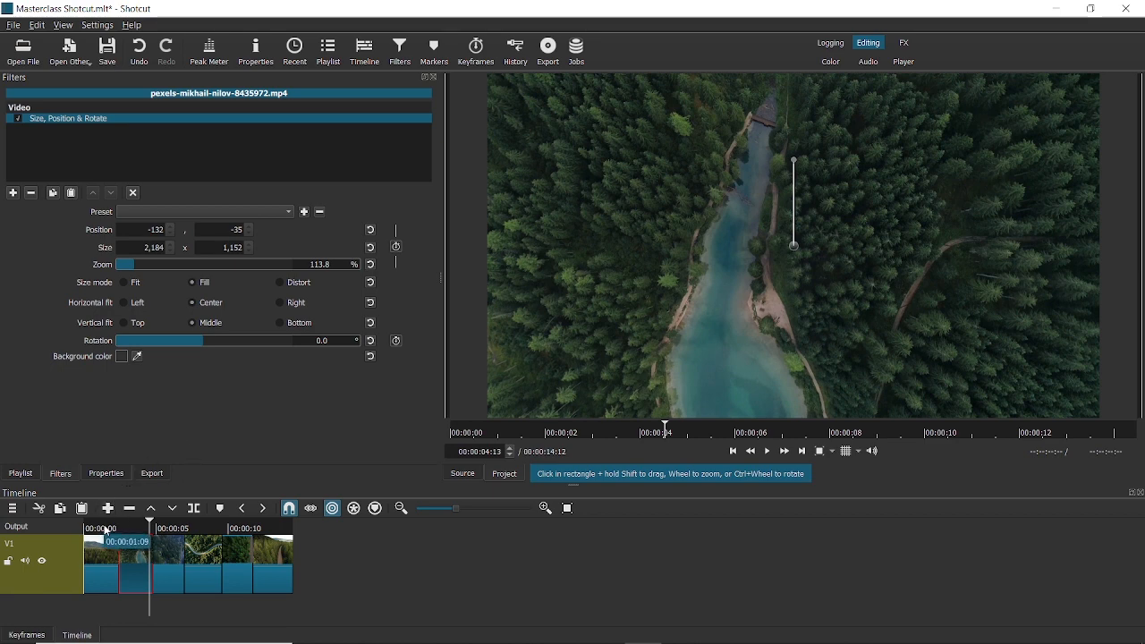
# Step: Return the playhead to the start, add an audio track below V1, and make the timeline area slightly taller
pyautogui.moveTo(105, 530); pyautogui.dragTo(85, 529)
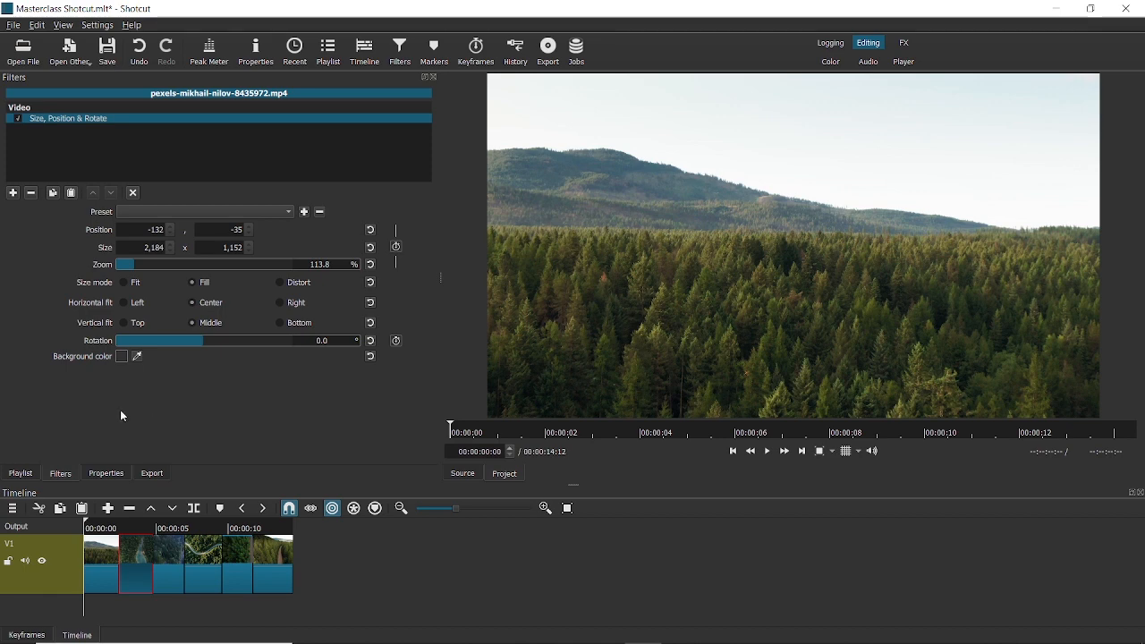
pyautogui.click(28, 473)
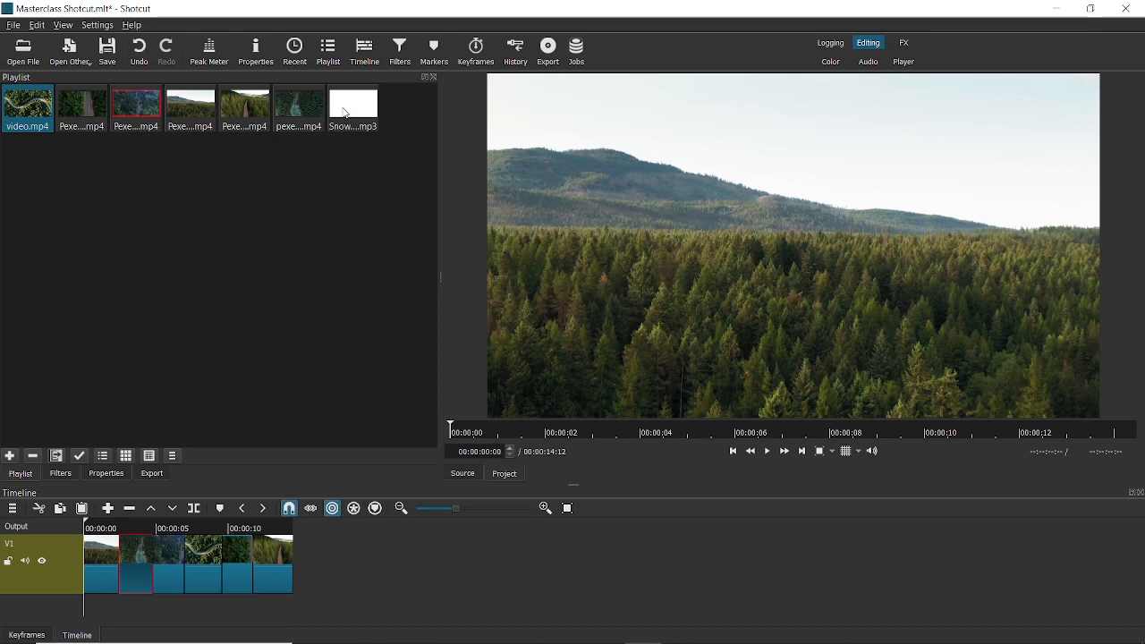
pyautogui.moveTo(346, 112); pyautogui.dragTo(351, 166)
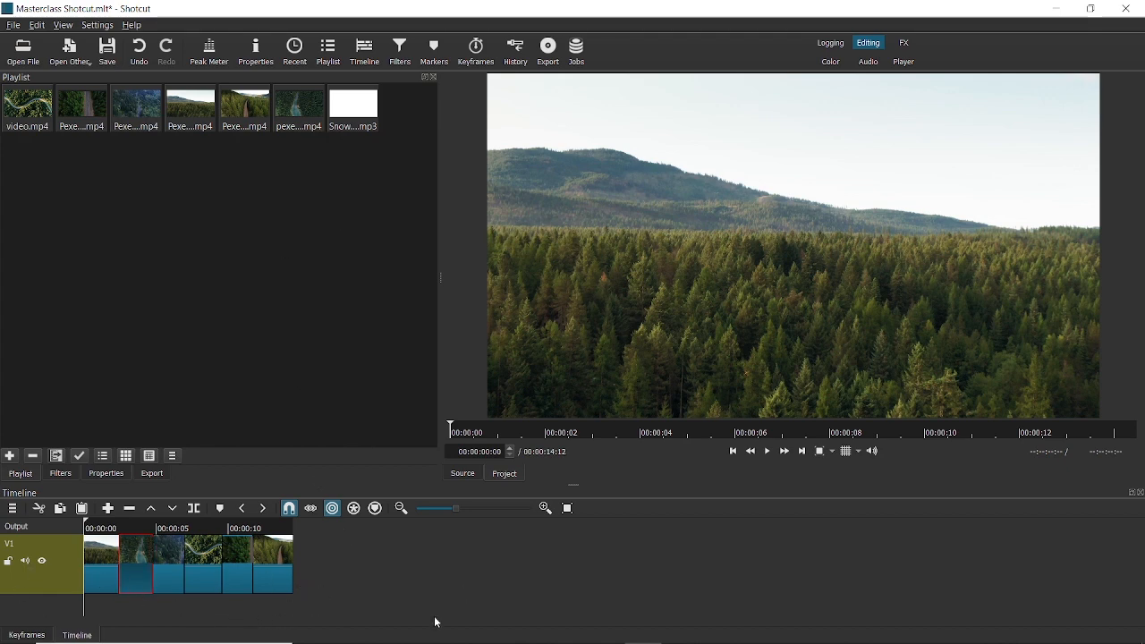
pyautogui.rightClick(350, 557)
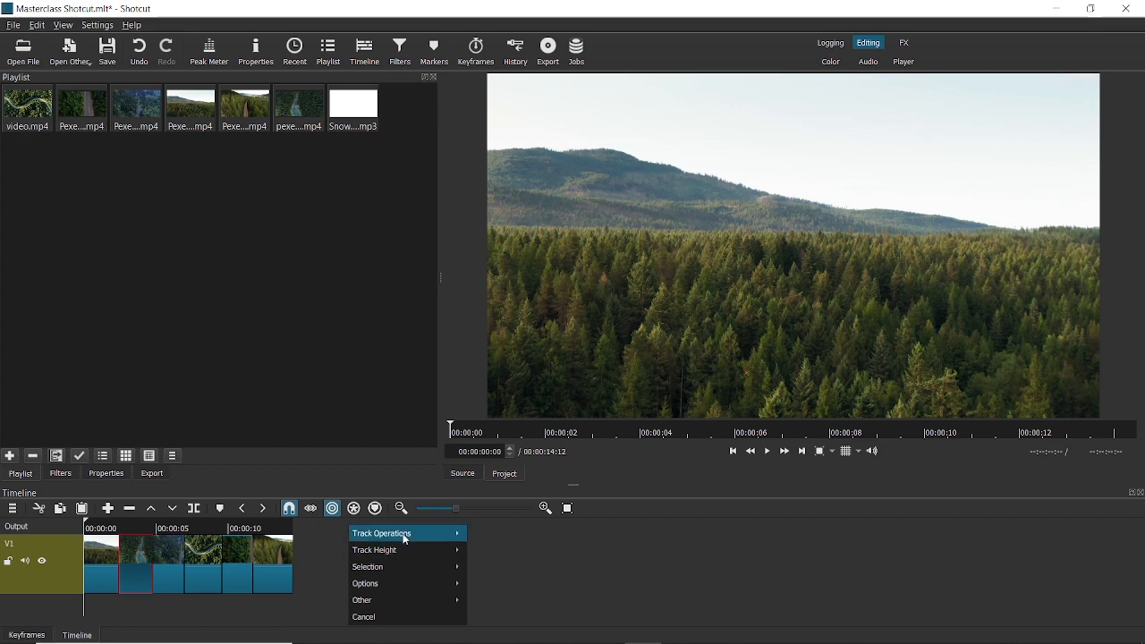
pyautogui.moveTo(401, 539)
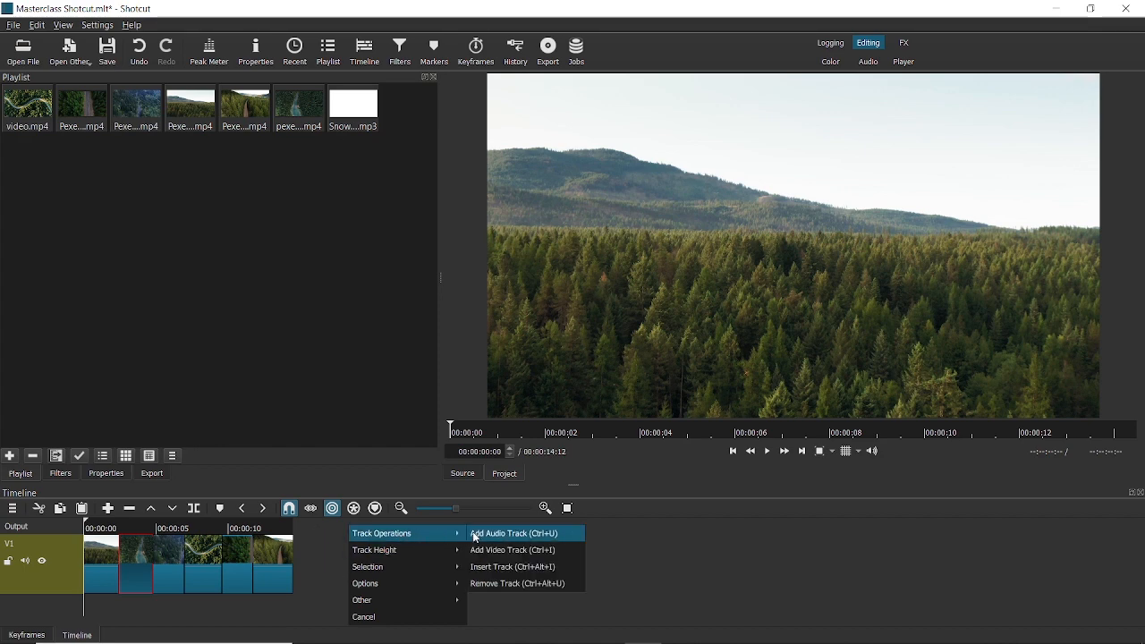
pyautogui.click(524, 535)
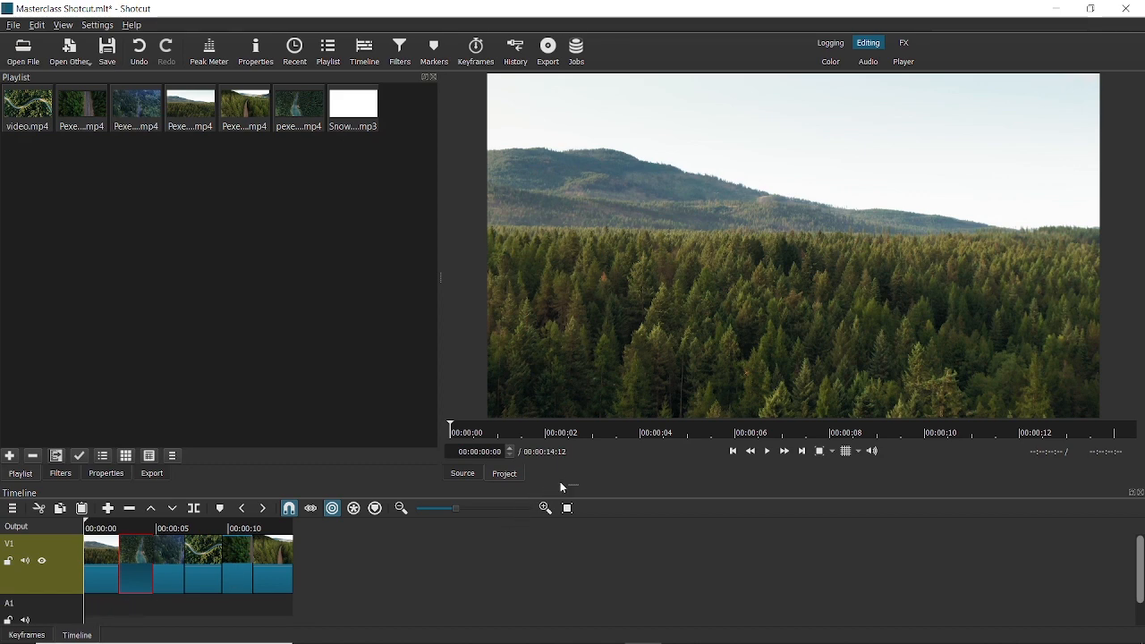
pyautogui.moveTo(567, 484); pyautogui.dragTo(572, 468)
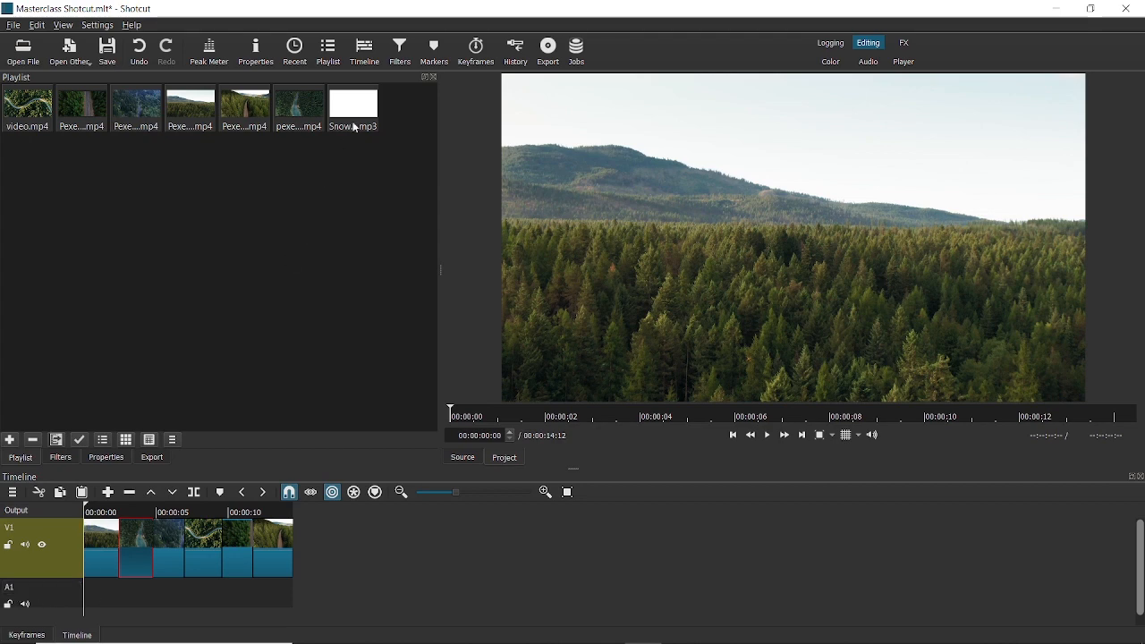
# Step: Place the Snowy Peaks pt I music file from the playlist at the start of track A1
pyautogui.moveTo(351, 107); pyautogui.dragTo(90, 586)
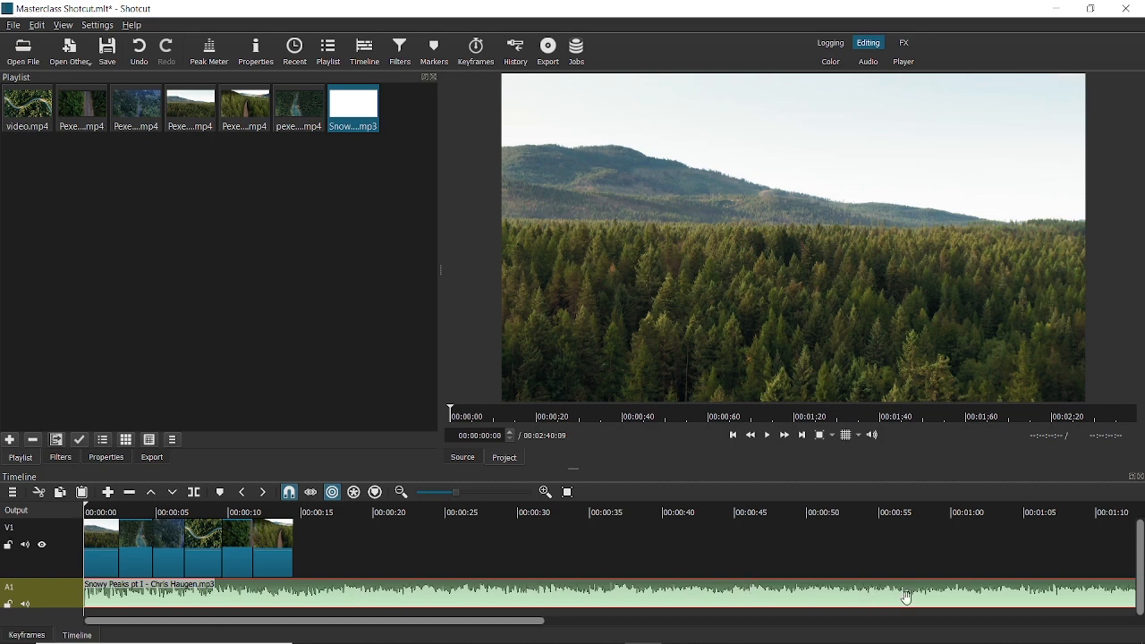
pyautogui.moveTo(227, 620); pyautogui.dragTo(844, 554)
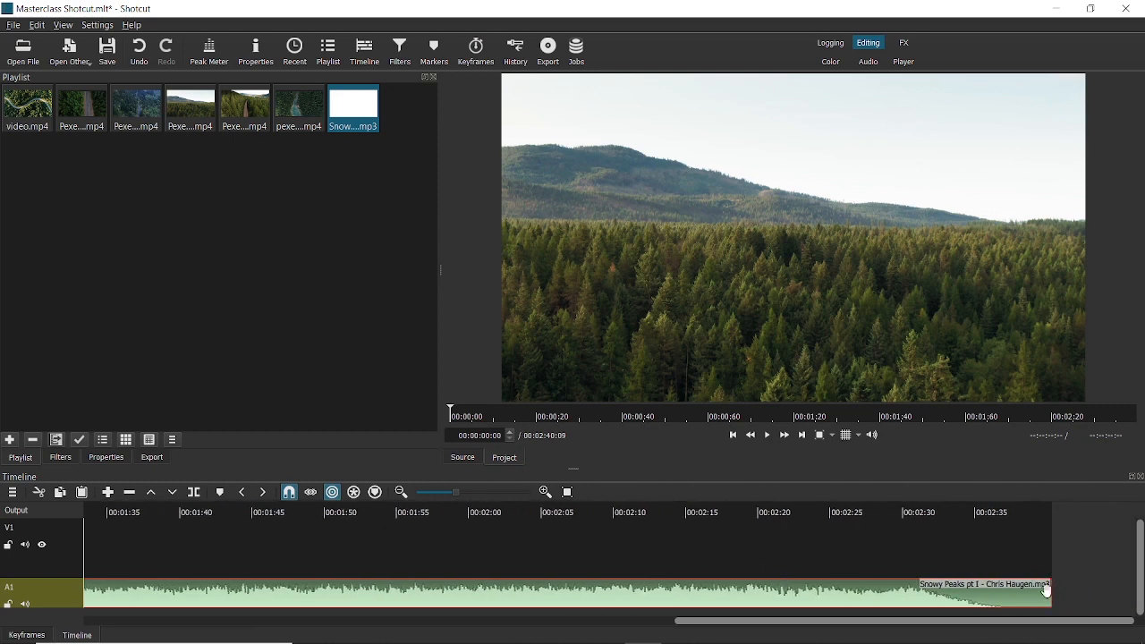
# Step: Trim the end of the Snowy Peaks music clip on A1 back to 00:02:06:21 and mute the A1 track
pyautogui.moveTo(1052, 591); pyautogui.dragTo(776, 604)
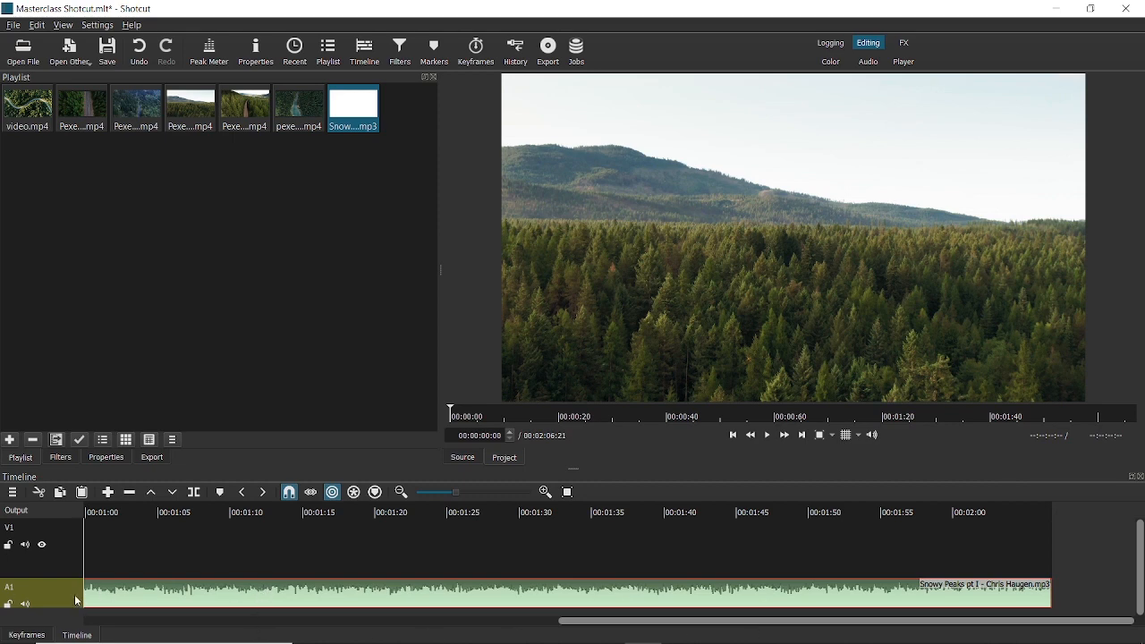
pyautogui.click(29, 607)
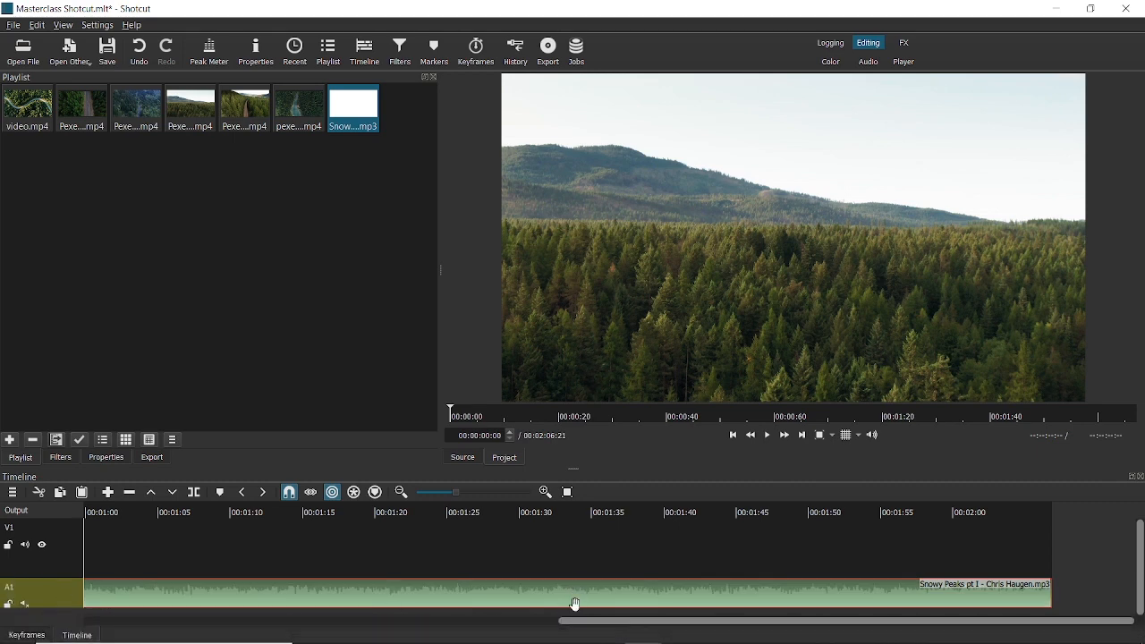
# Step: Split the music on A1 at 00:00:14:14, where the last V1 clip ends, and delete the part after the cut
pyautogui.moveTo(608, 621); pyautogui.dragTo(103, 634)
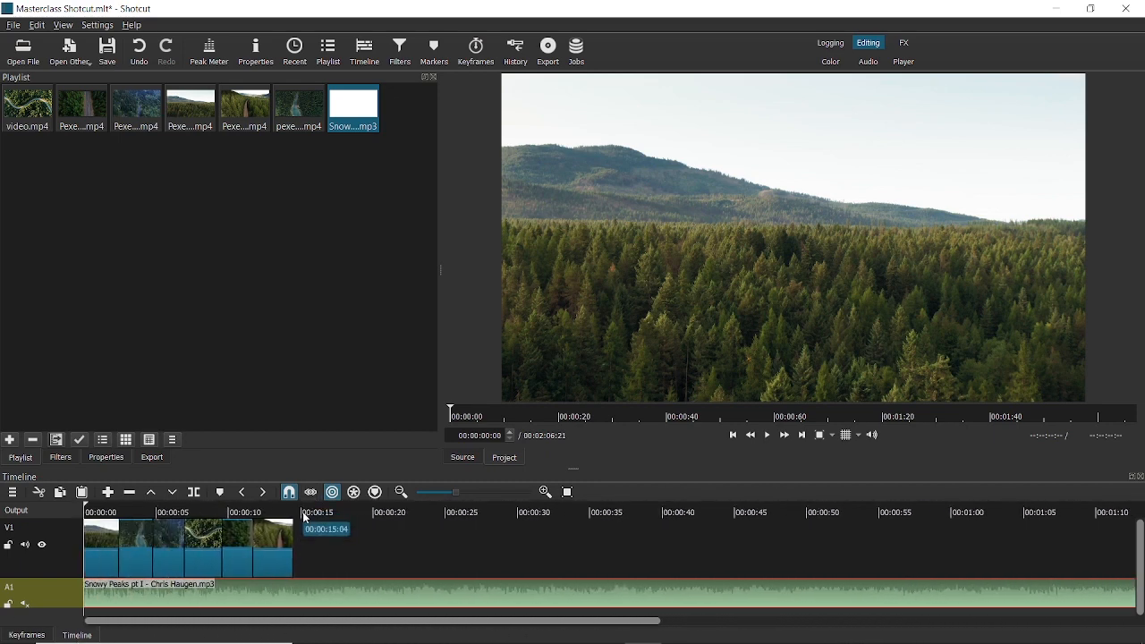
pyautogui.moveTo(305, 518); pyautogui.dragTo(297, 518)
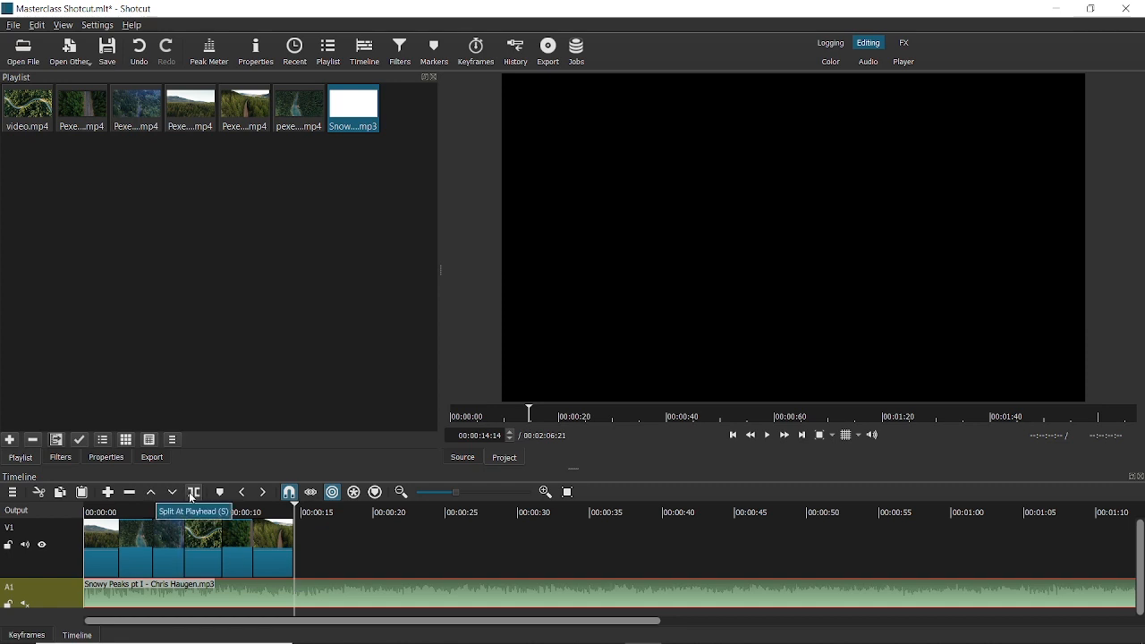
pyautogui.click(192, 493)
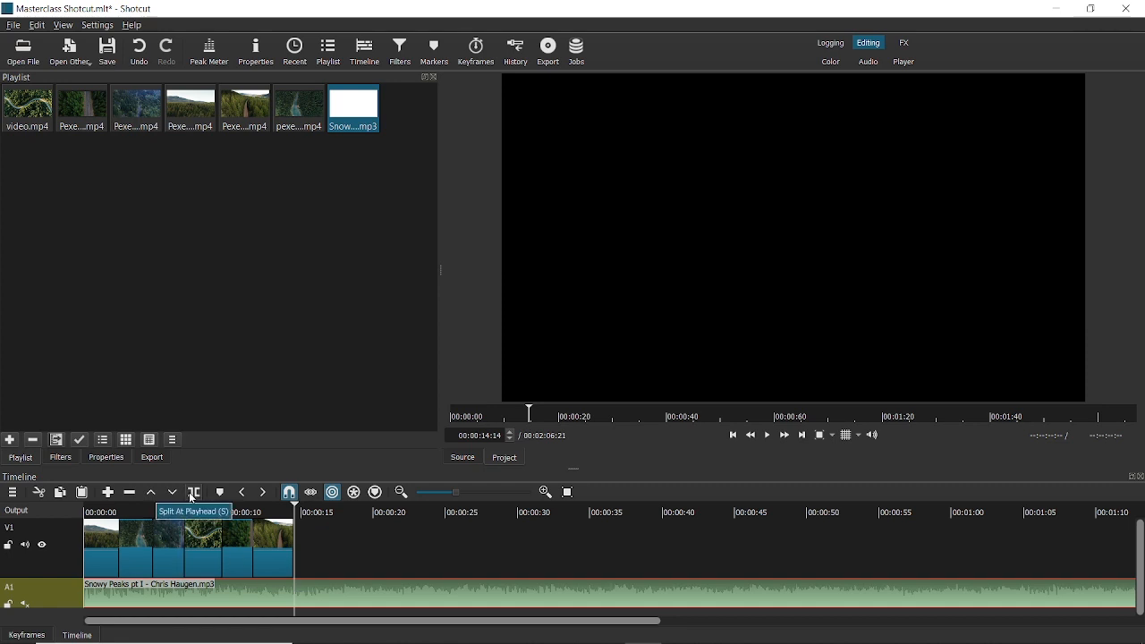
pyautogui.click(369, 597)
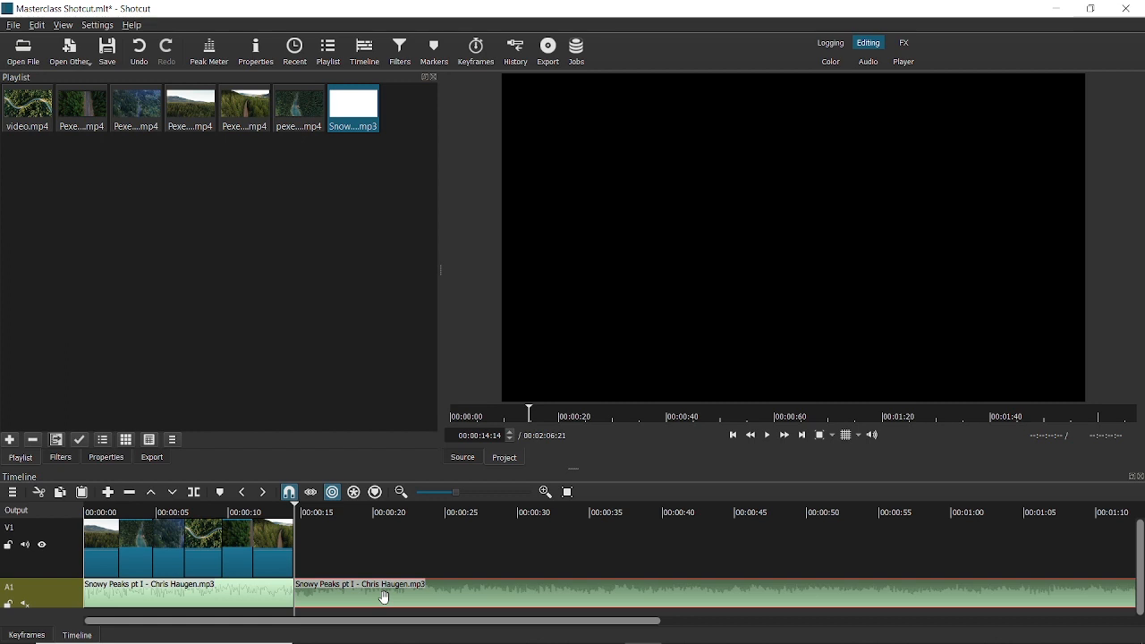
pyautogui.press('Delete')
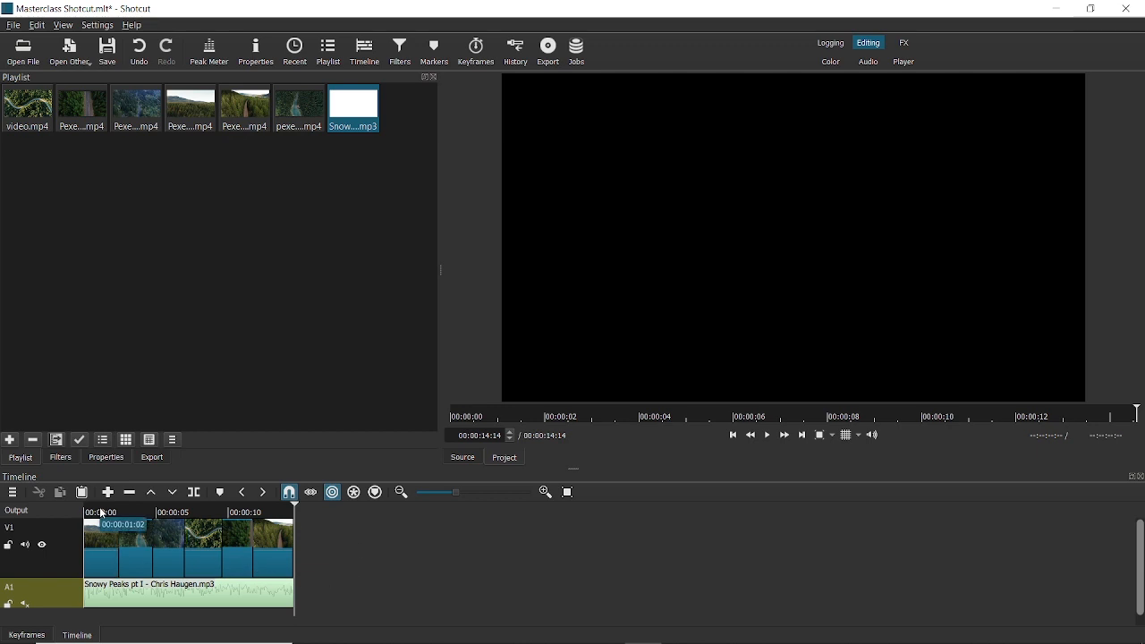
# Step: Play the project from the start with A1 unmuted, return the playhead near the beginning, and mute A1 again
pyautogui.moveTo(101, 510); pyautogui.dragTo(74, 504)
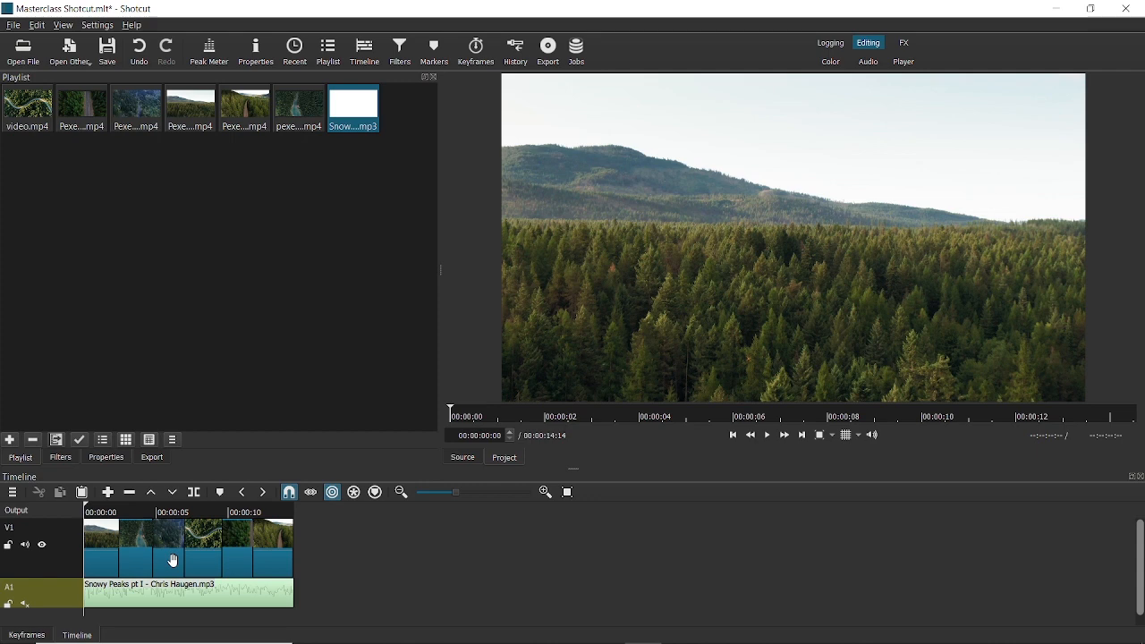
pyautogui.click(25, 605)
pyautogui.press('space')
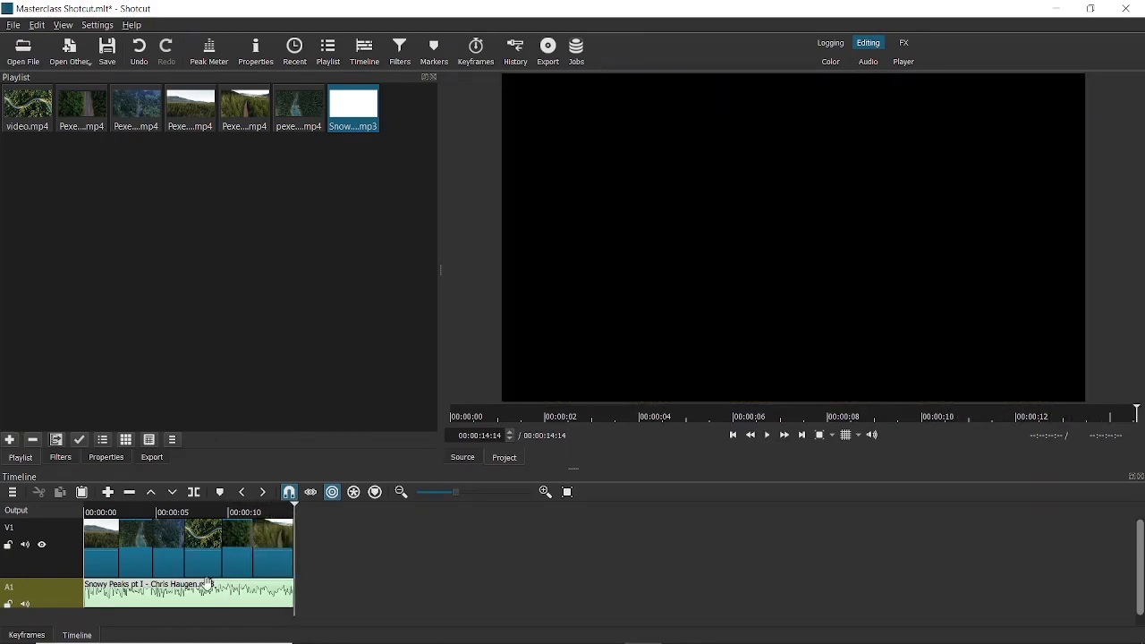
pyautogui.click(87, 513)
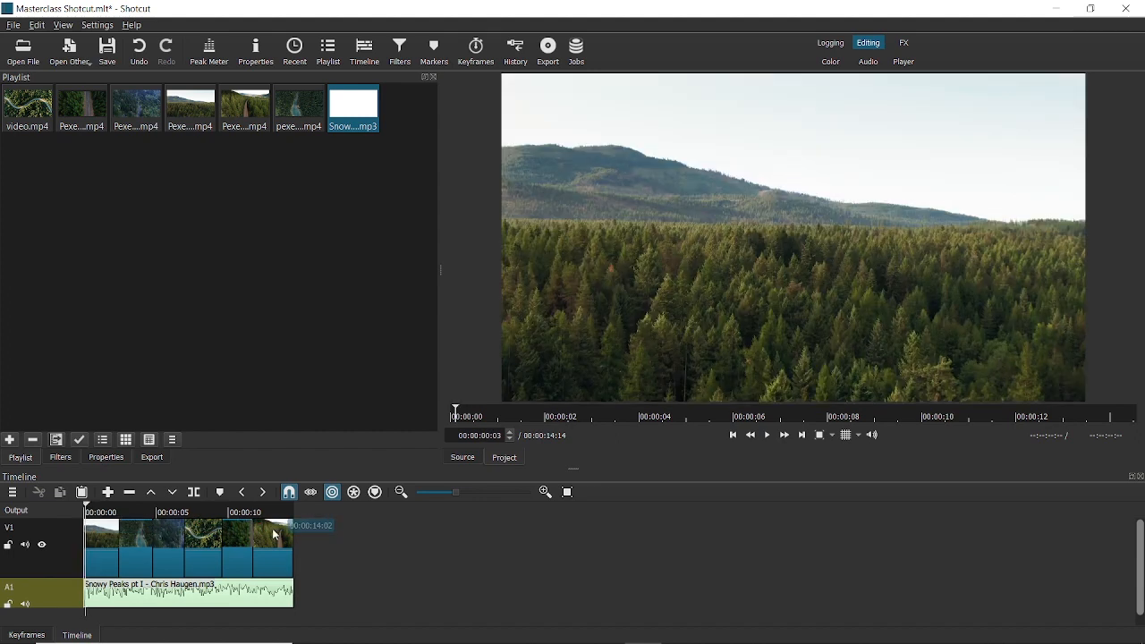
pyautogui.click(25, 605)
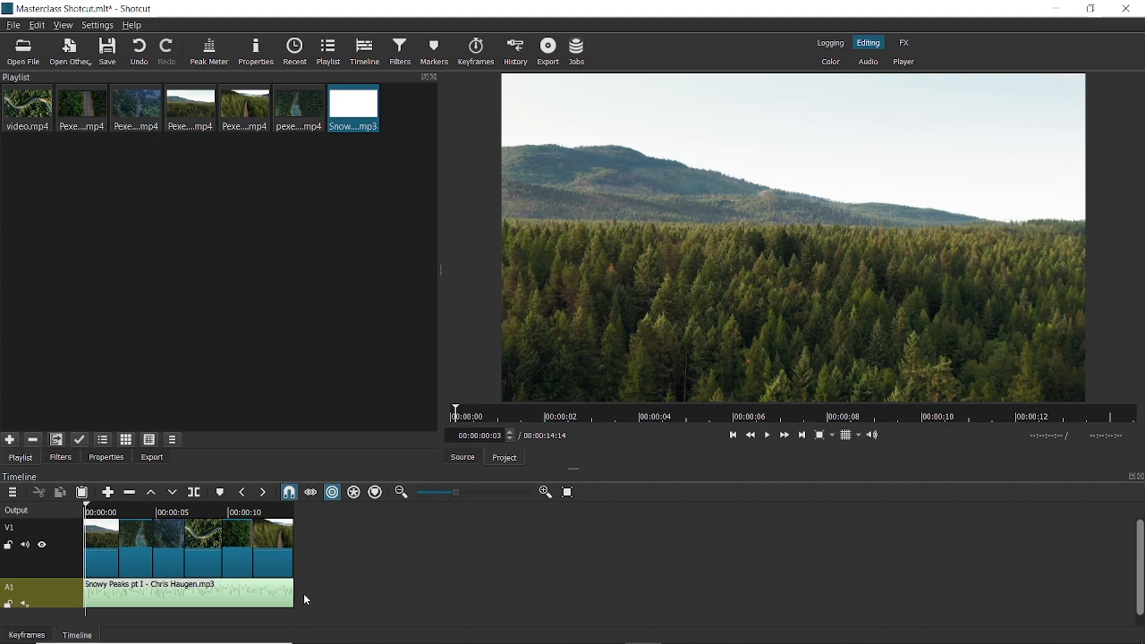
# Step: Extend the end of the music clip on A1 to 00:00:14:23 and add a short fade-out to it
pyautogui.moveTo(298, 597); pyautogui.dragTo(307, 589)
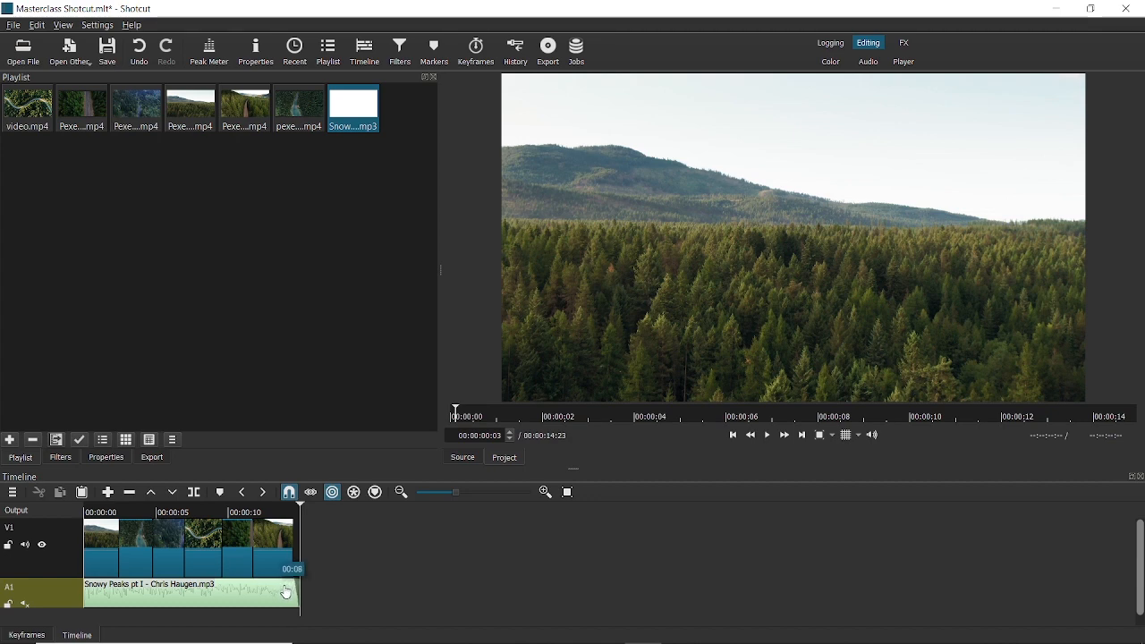
pyautogui.moveTo(287, 593); pyautogui.dragTo(281, 588)
# Step: Play the ending from 00:00:08:21 with A1 unmuted to check the fade-out, mute A1 again, and return the playhead to 00:00:00:10
pyautogui.moveTo(260, 508); pyautogui.dragTo(231, 517)
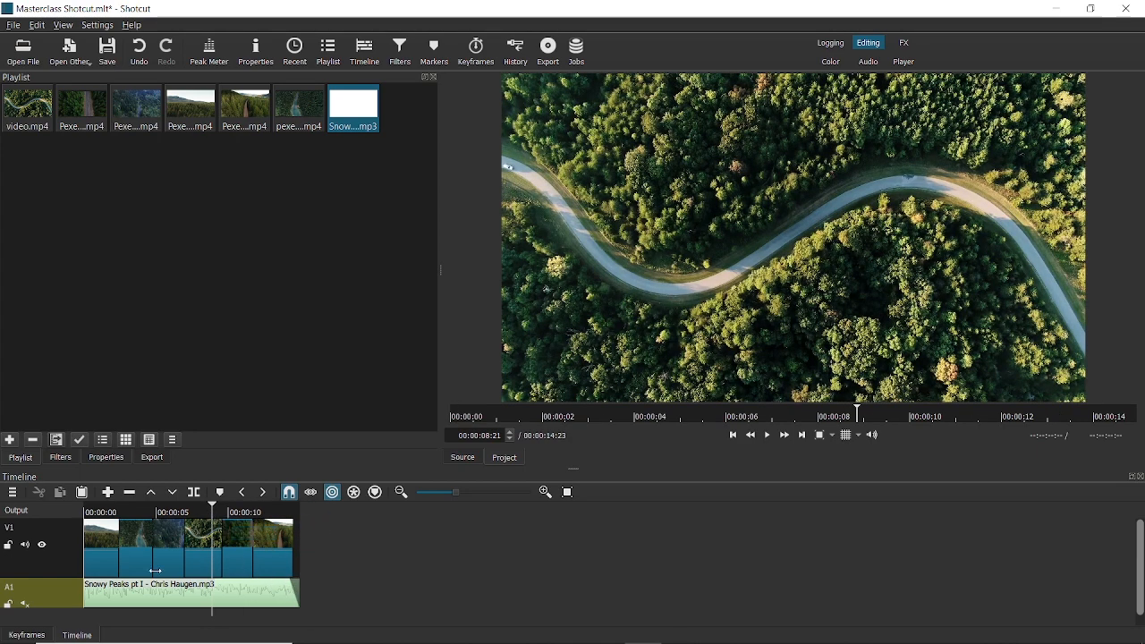
pyautogui.click(24, 609)
pyautogui.press('space')
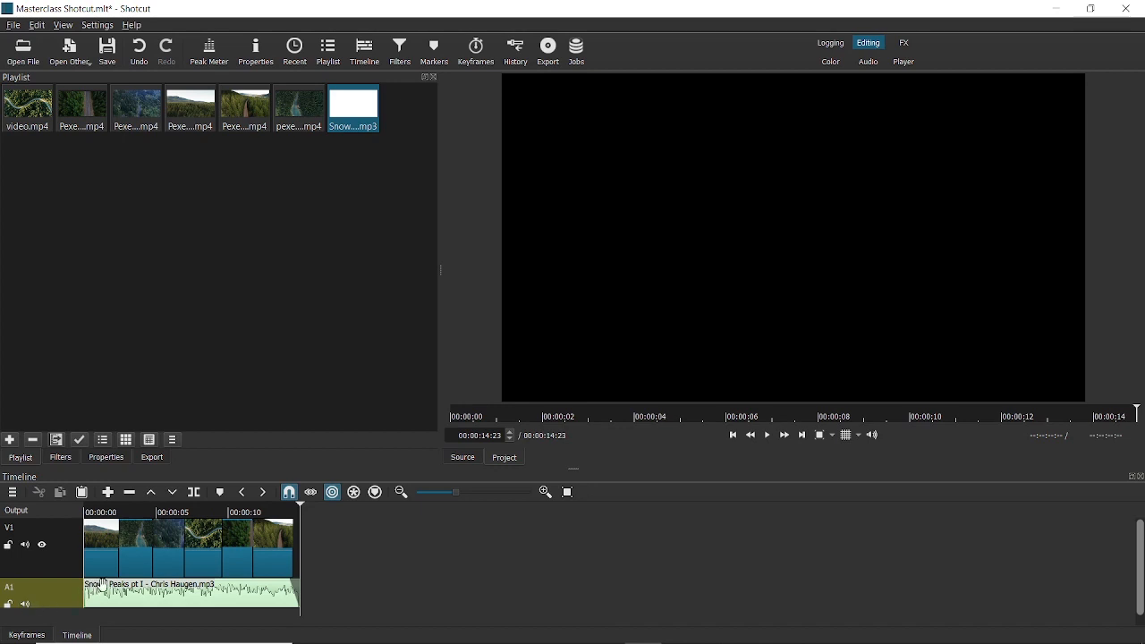
pyautogui.click(25, 606)
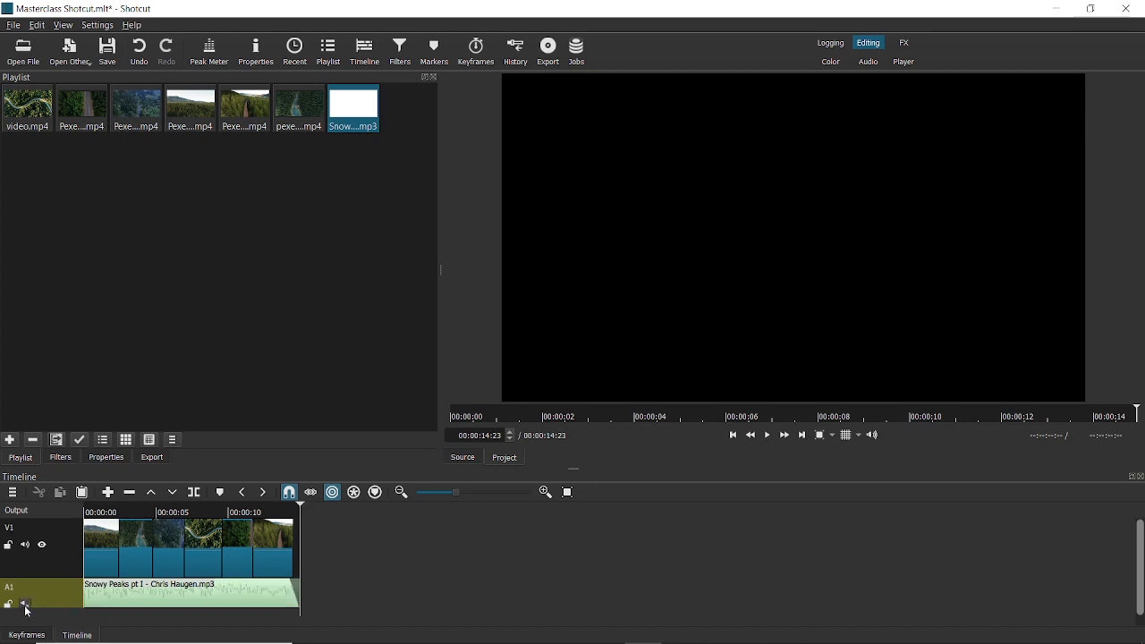
pyautogui.click(90, 513)
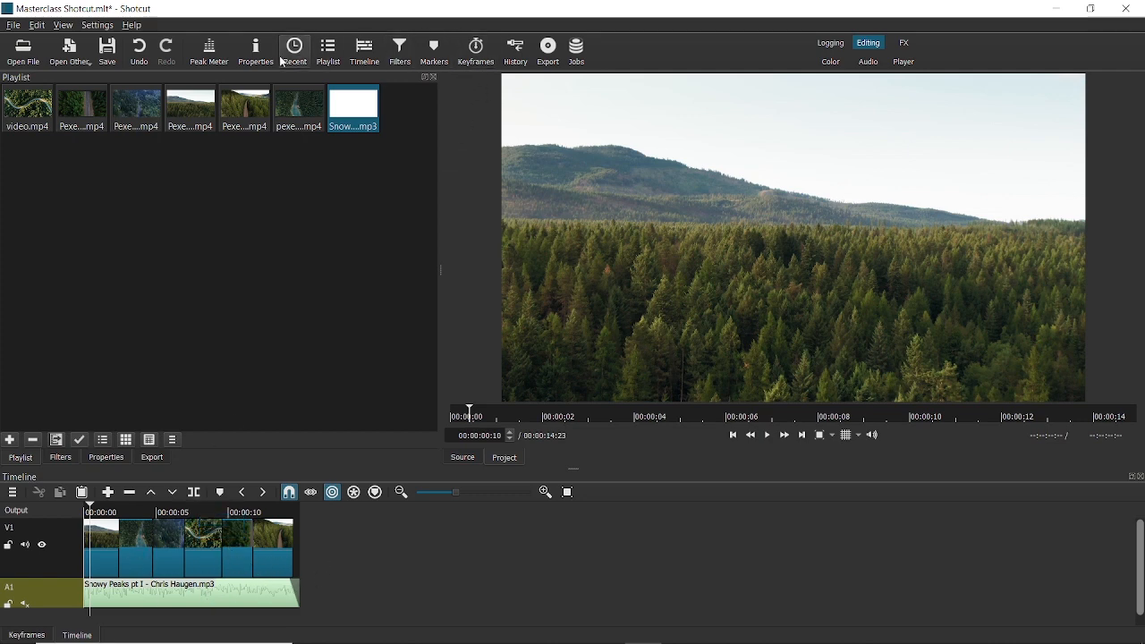
# Step: Open the export settings, browse the stock presets, and choose the H.264 High Profile preset
pyautogui.click(550, 55)
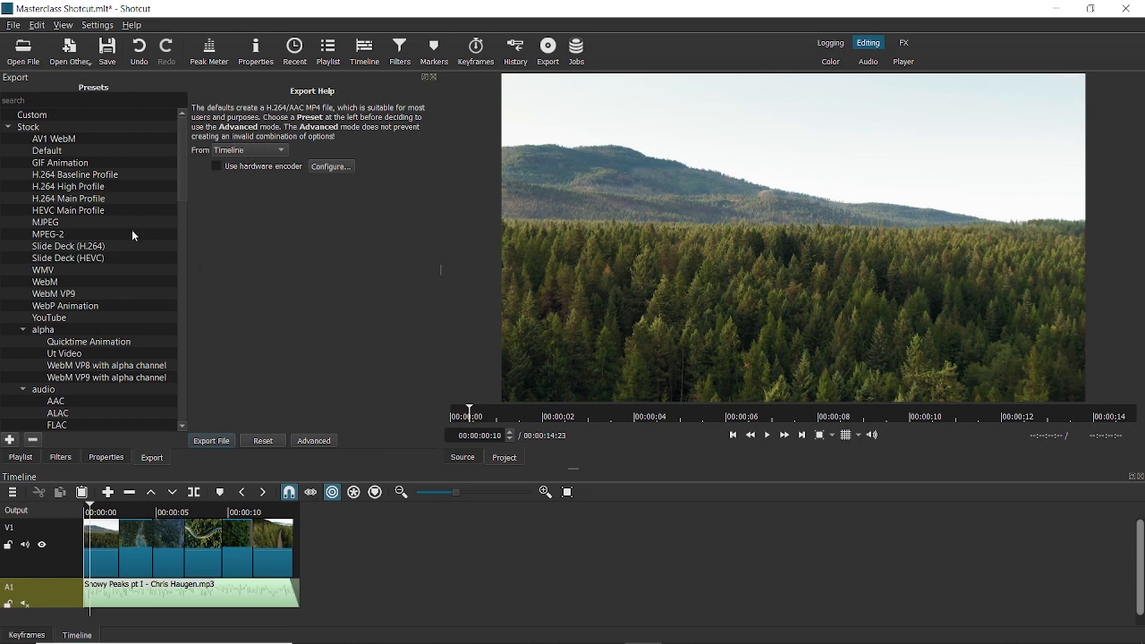
pyautogui.scroll(-1, 183, 170)
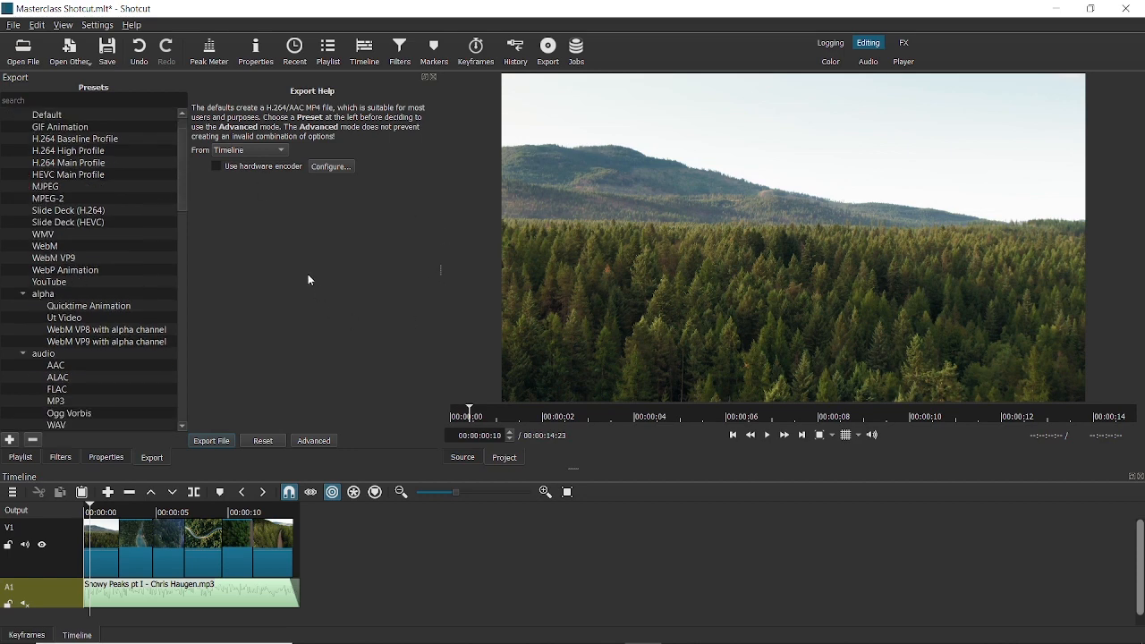
pyautogui.scroll(-2, 182, 193)
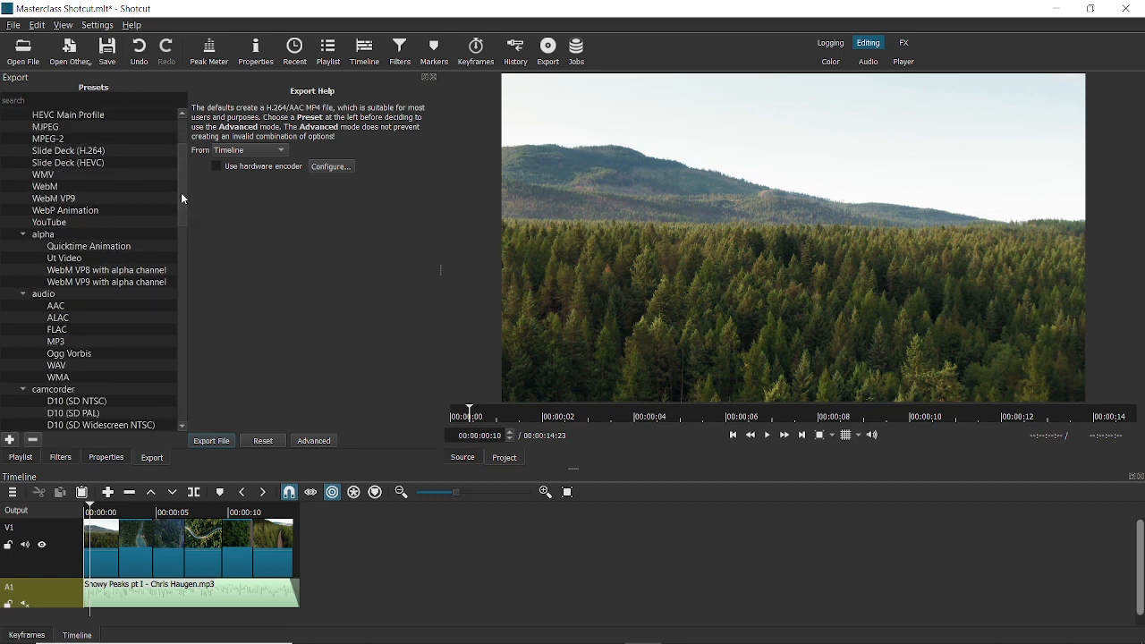
pyautogui.scroll(-1, 182, 206)
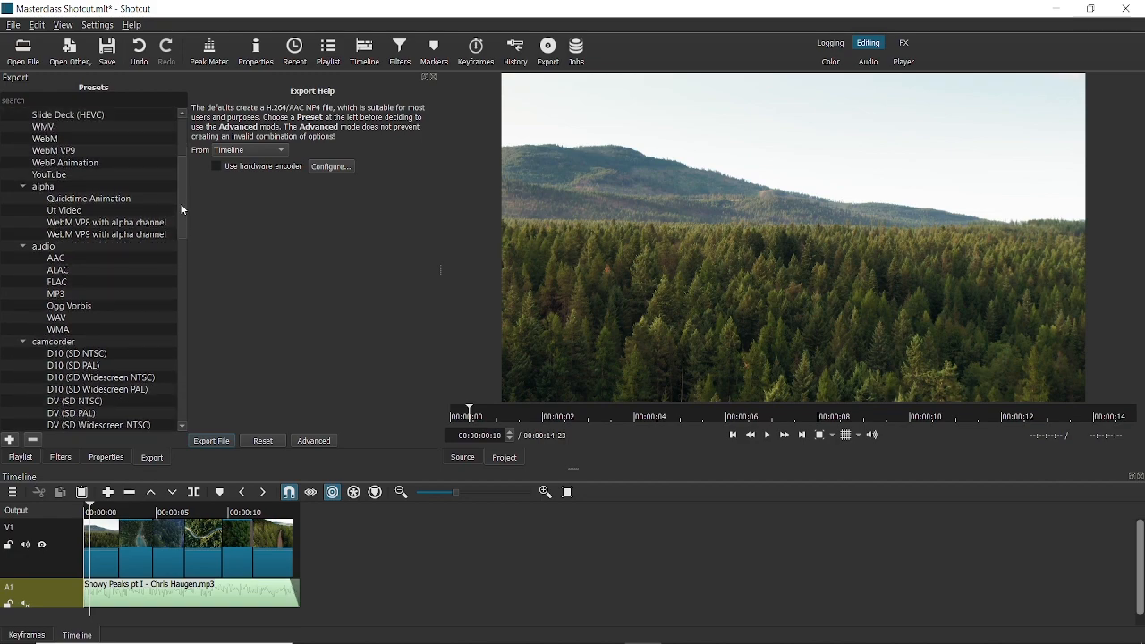
pyautogui.moveTo(182, 209); pyautogui.dragTo(163, 123)
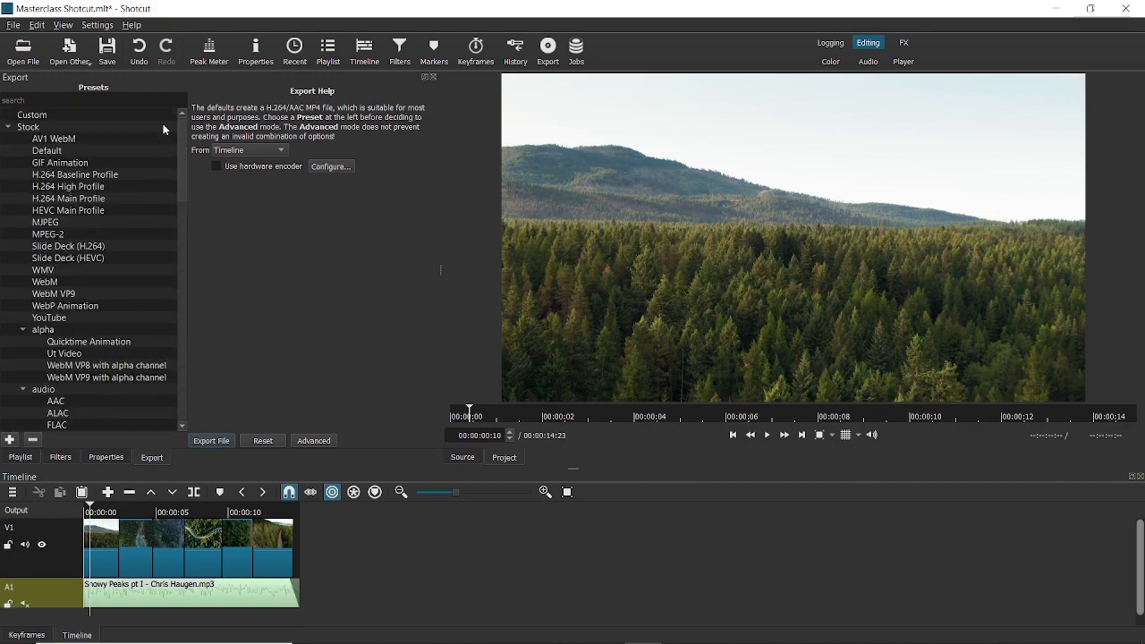
pyautogui.click(59, 190)
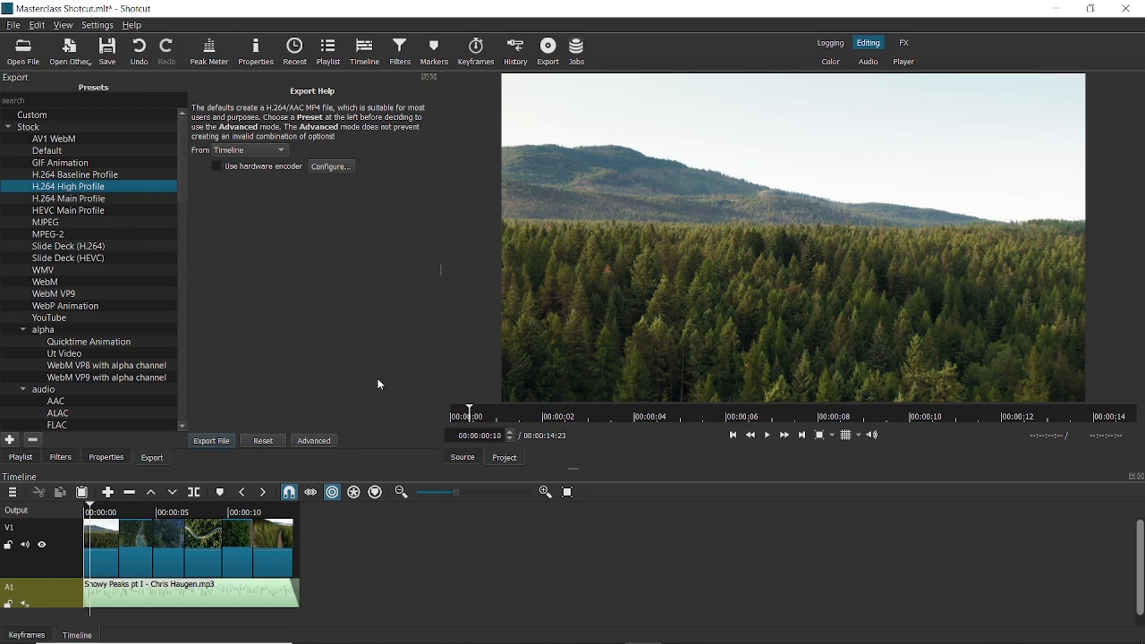
# Step: Export the timeline as Masterclass Shotcut.mp4 into the Intro Tutorial folder and open the exported video from File Explorer
pyautogui.click(213, 441)
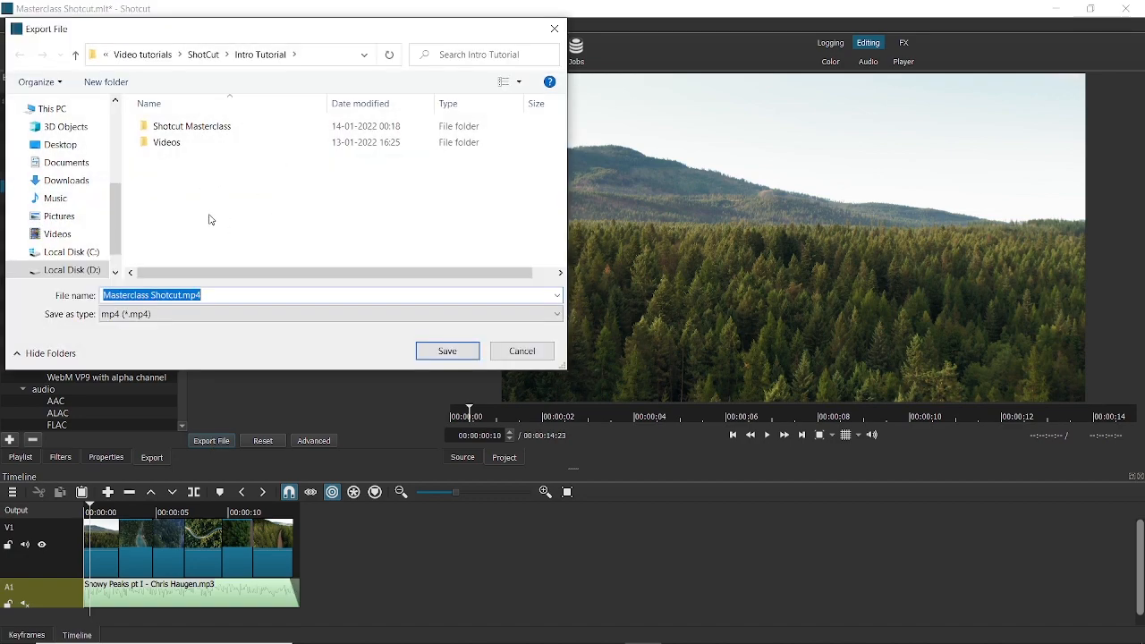
pyautogui.click(220, 297)
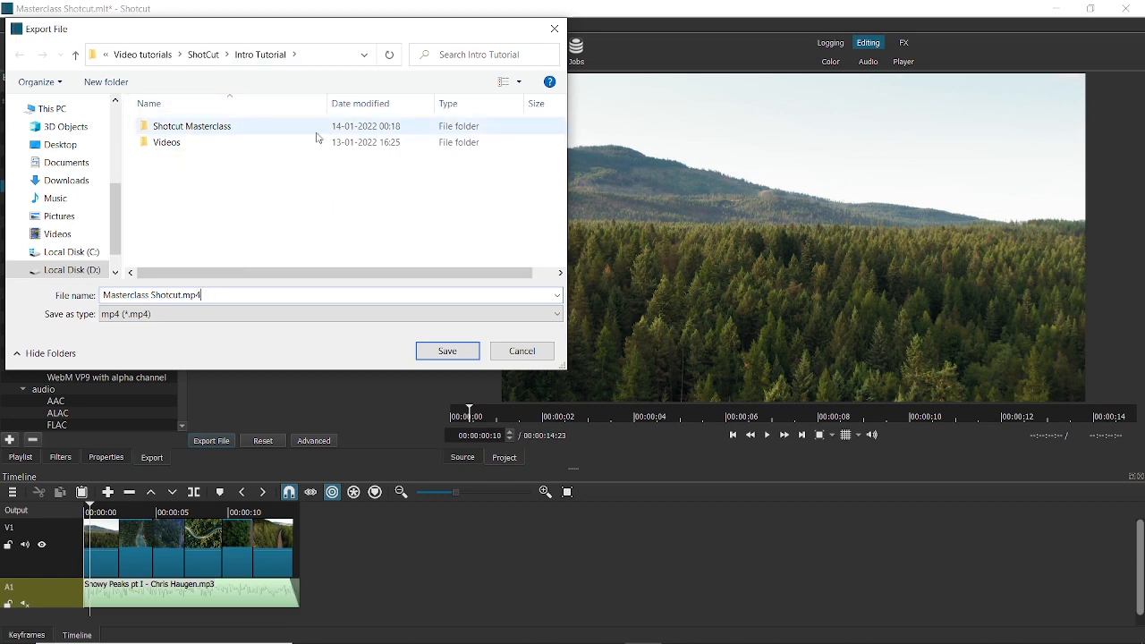
pyautogui.click(447, 353)
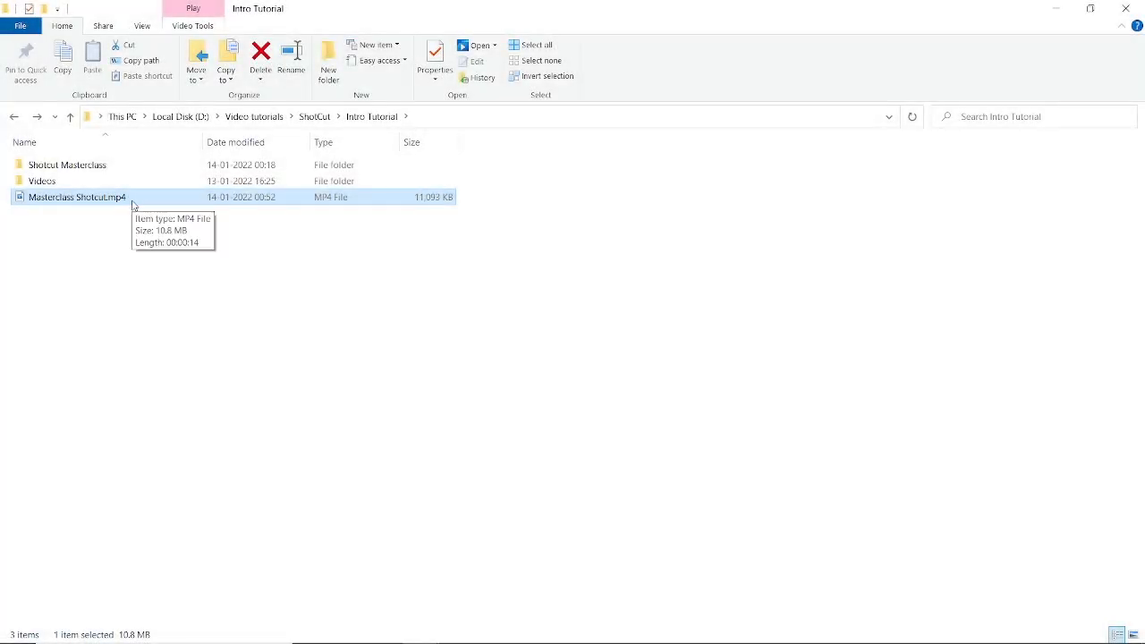
pyautogui.doubleClick(113, 198)
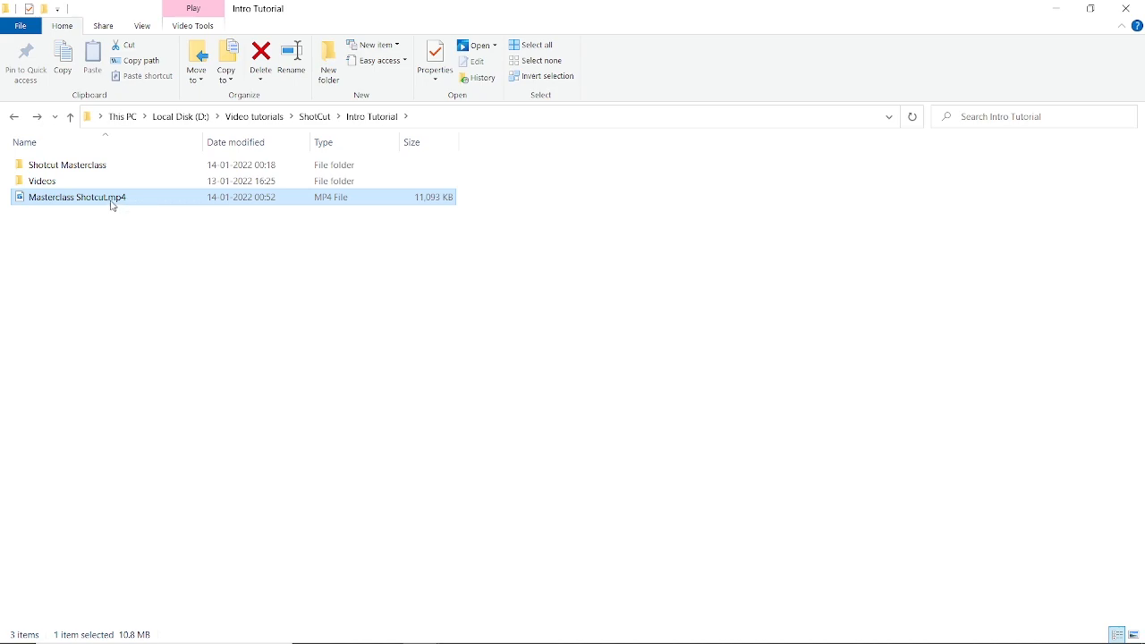